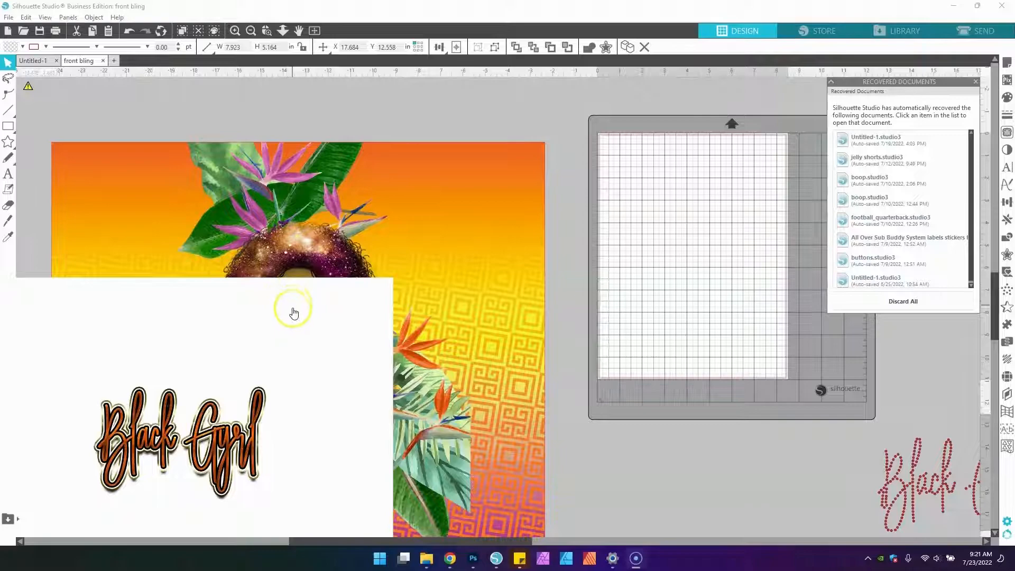
Step: Move the white Black Gyrl image off the artwork to the empty area below the cutting mat
left_click_drag(293, 331, 812, 409)
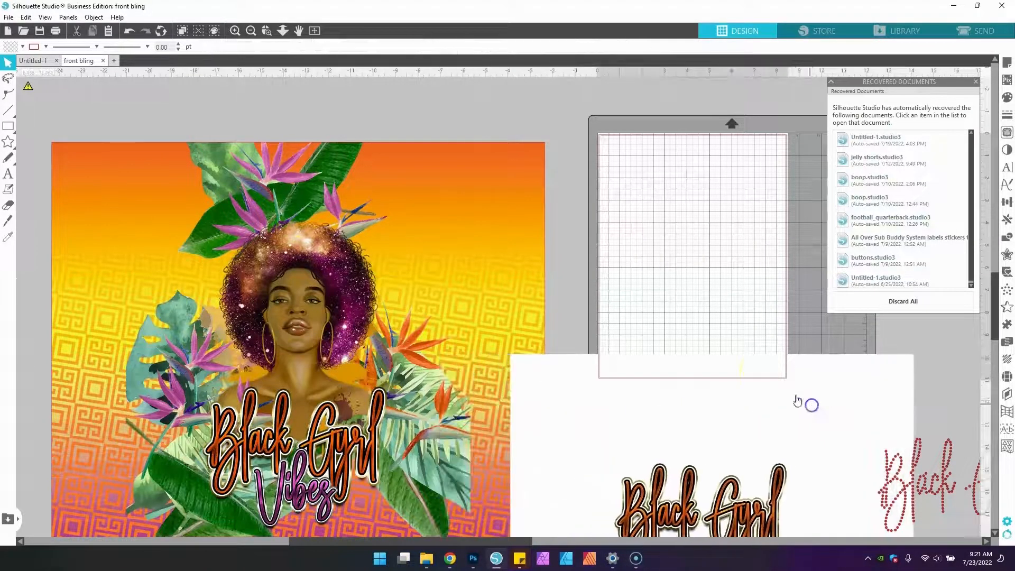
left_click_drag(606, 400, 734, 528)
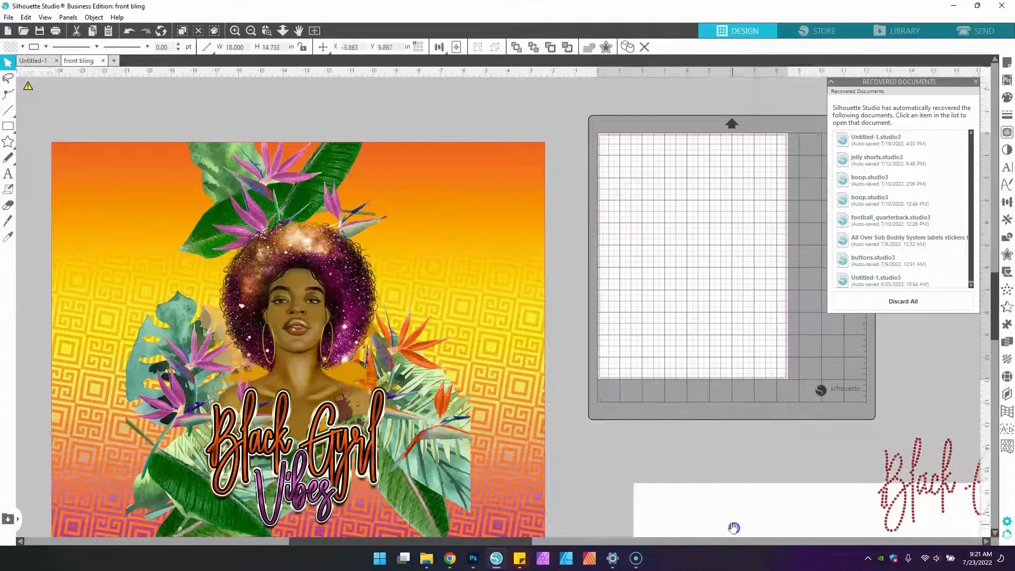
left_click(476, 330)
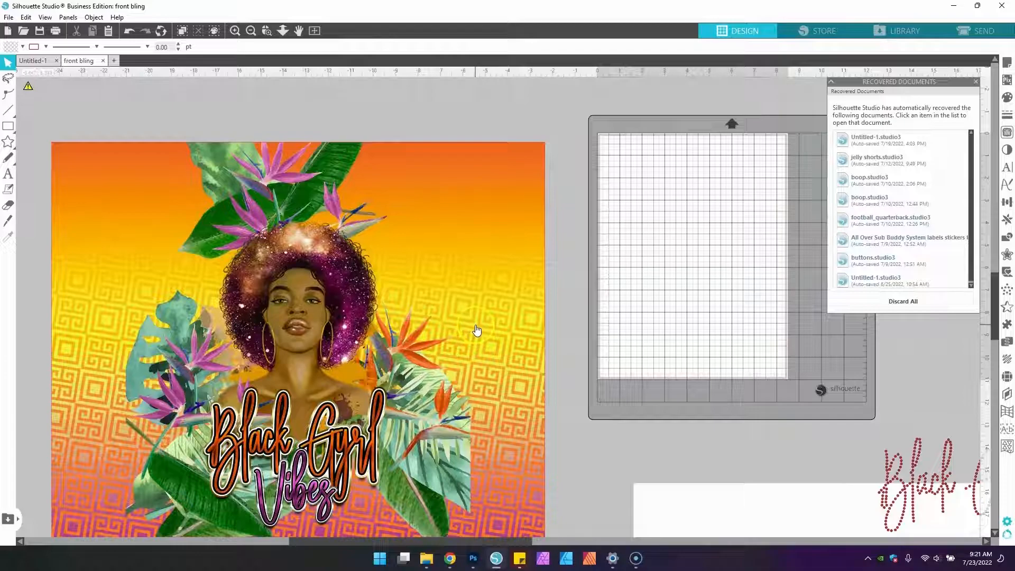
Step: Shift the background artwork slightly upward and resize it to 44 in wide by 36 in high
left_click_drag(478, 317, 464, 279)
left_click(372, 317)
left_click(362, 319)
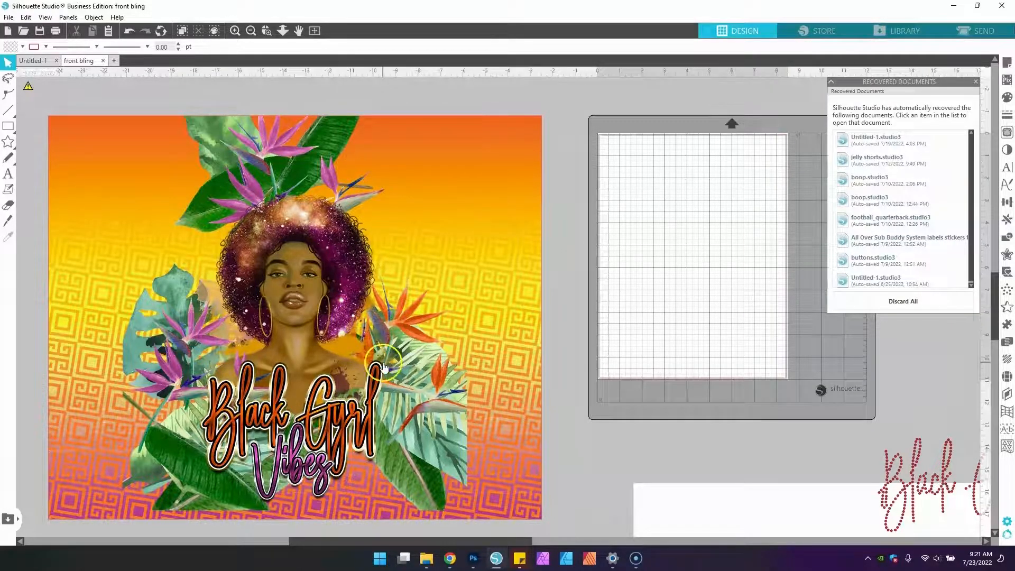
left_click(340, 333)
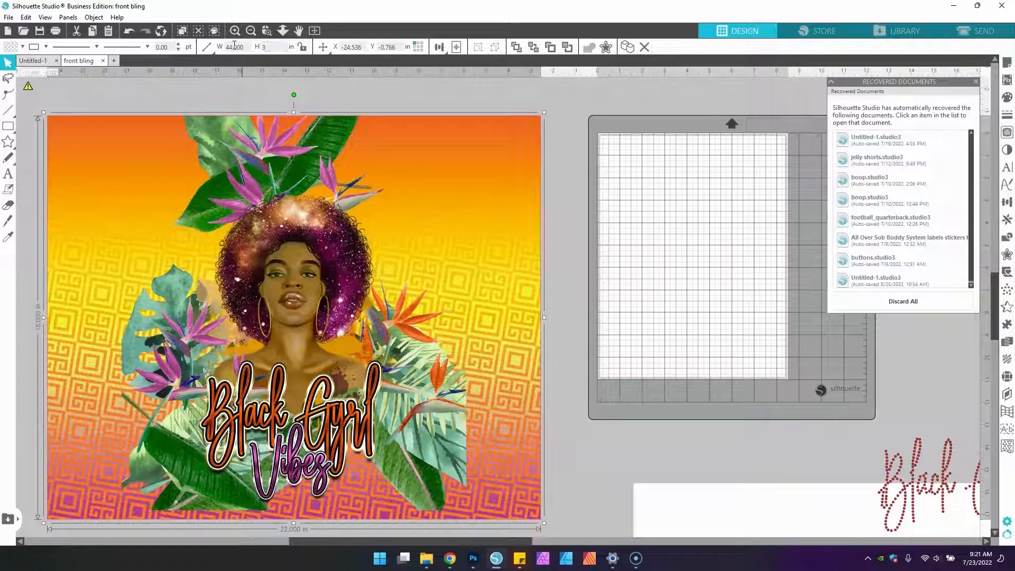
key("Return")
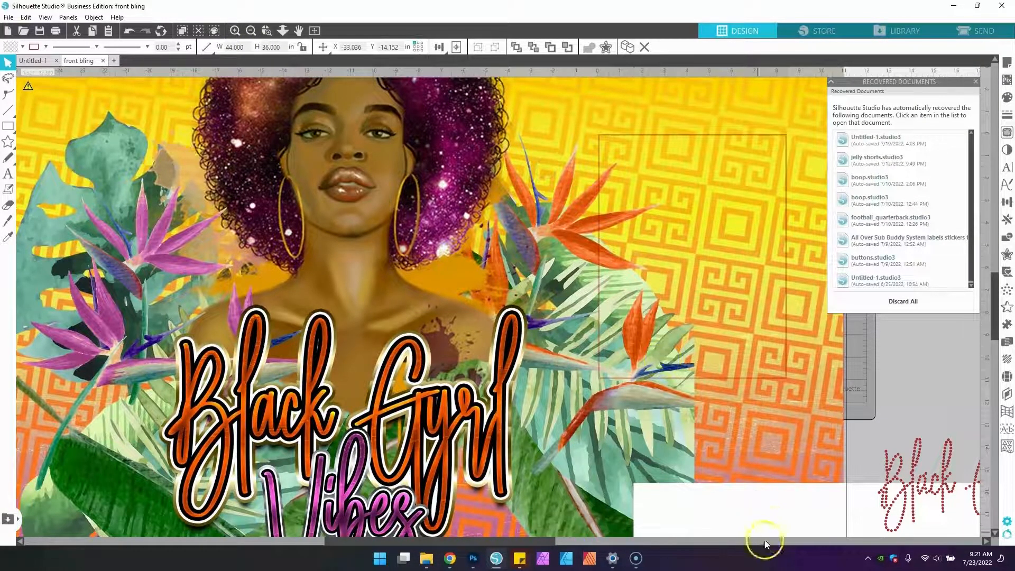
Step: Pull one green Black Gyrl lettering closer to the artwork and bring it to the front
left_click(764, 496)
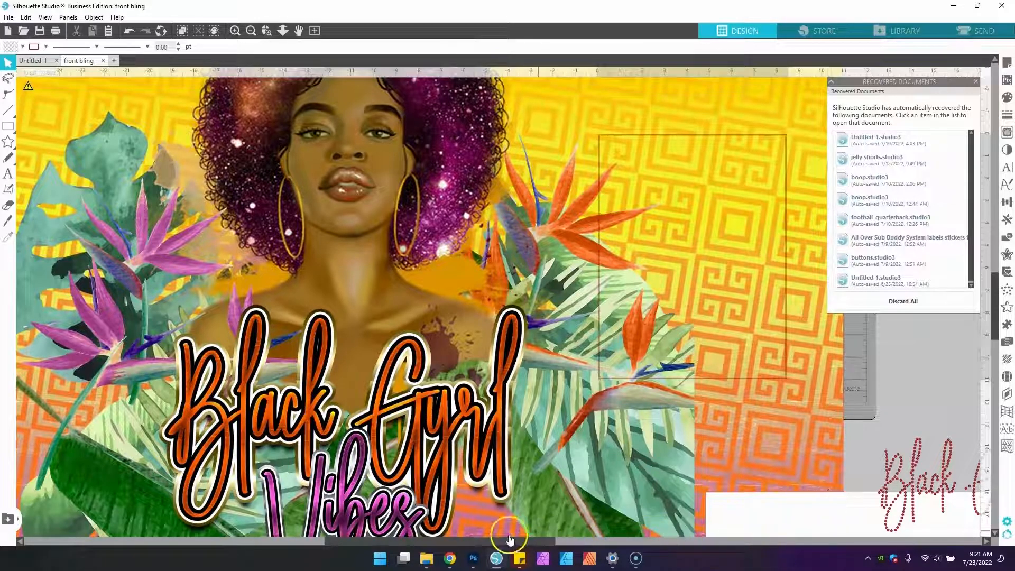
left_click_drag(485, 541, 630, 541)
left_click_drag(706, 329, 610, 337)
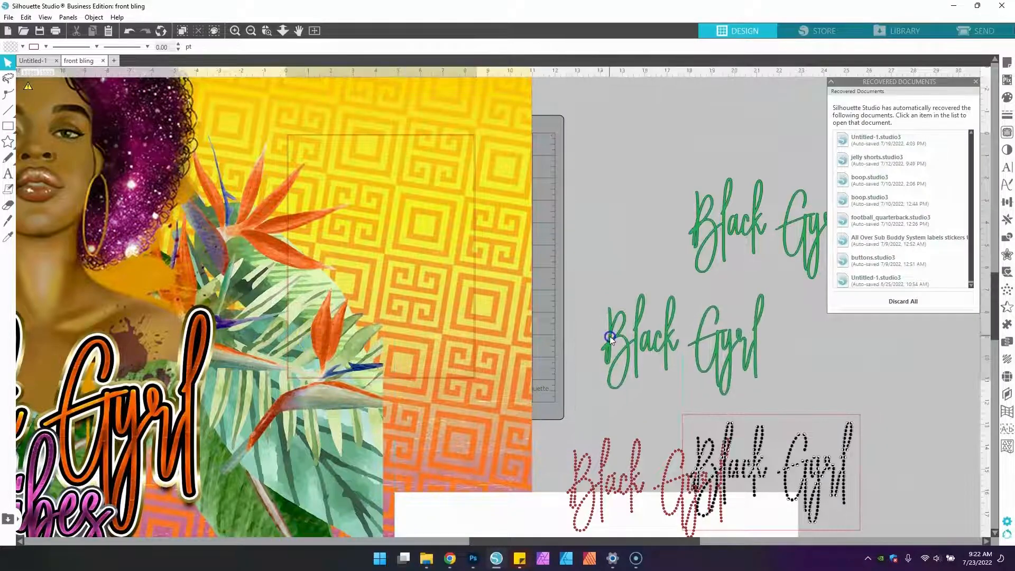
right_click(609, 333)
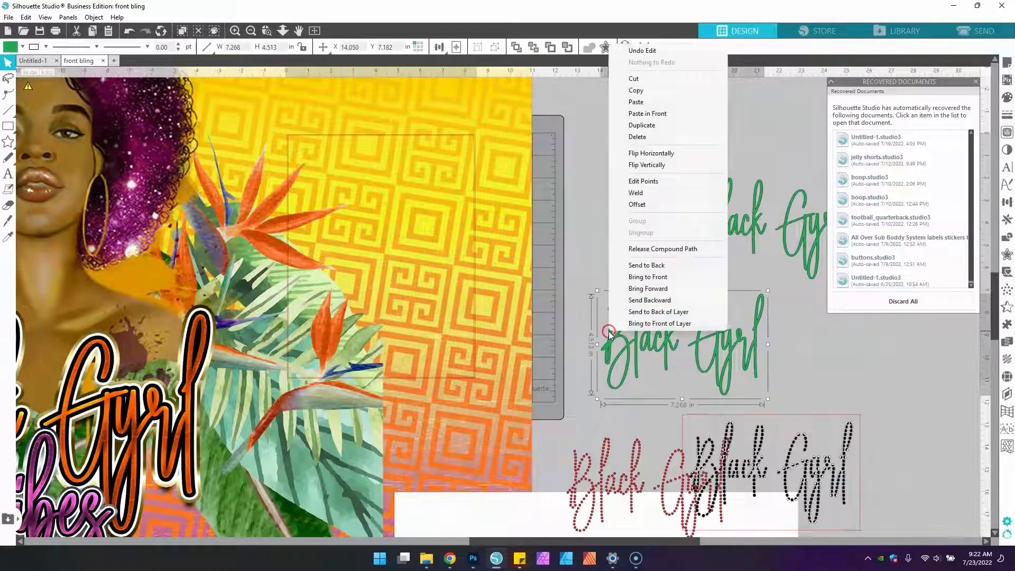
left_click(643, 277)
Step: Place the green lettering over the start of the artwork's Black Gyrl title
left_click_drag(693, 345, 226, 415)
left_click_drag(486, 540, 419, 387)
left_click_drag(531, 357, 278, 315)
left_click(296, 320)
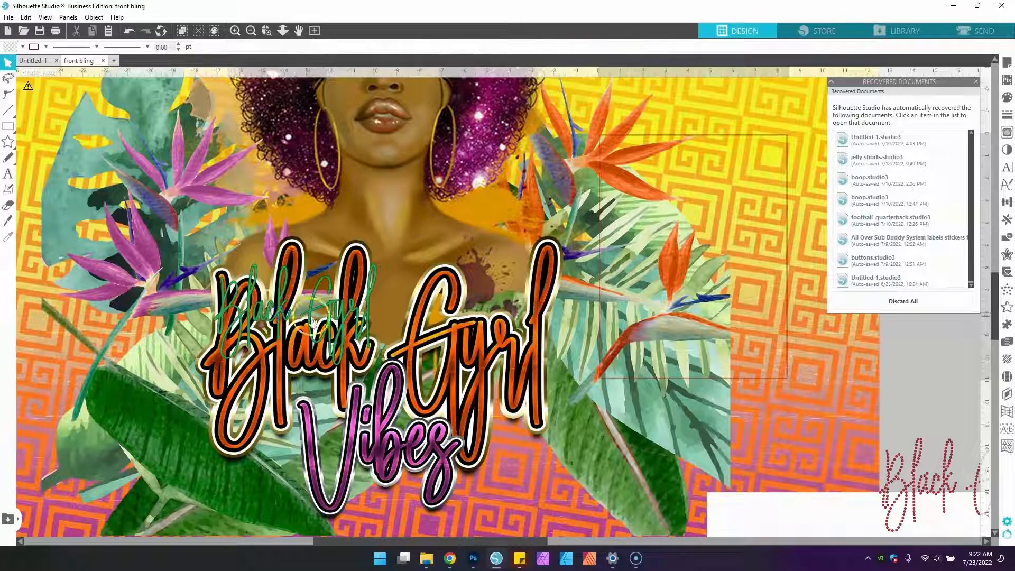
Step: Enlarge and stretch the green lettering to about 15.6 by 9.7 in so it matches the artwork's Black Gyrl title
left_click(369, 330)
left_click_drag(379, 373, 595, 429)
left_click(550, 404)
left_click_drag(517, 420, 507, 401)
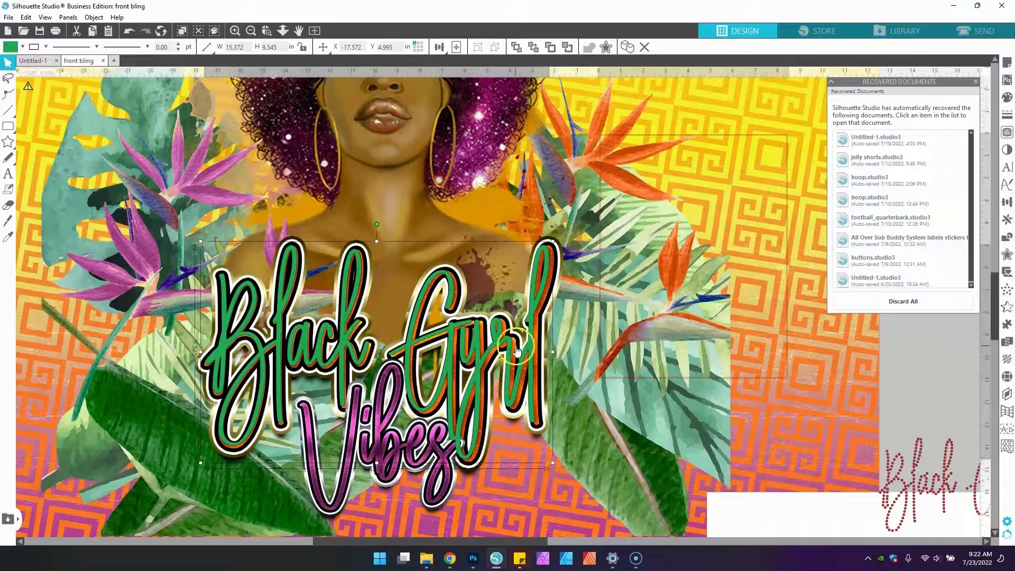
left_click_drag(553, 351, 558, 351)
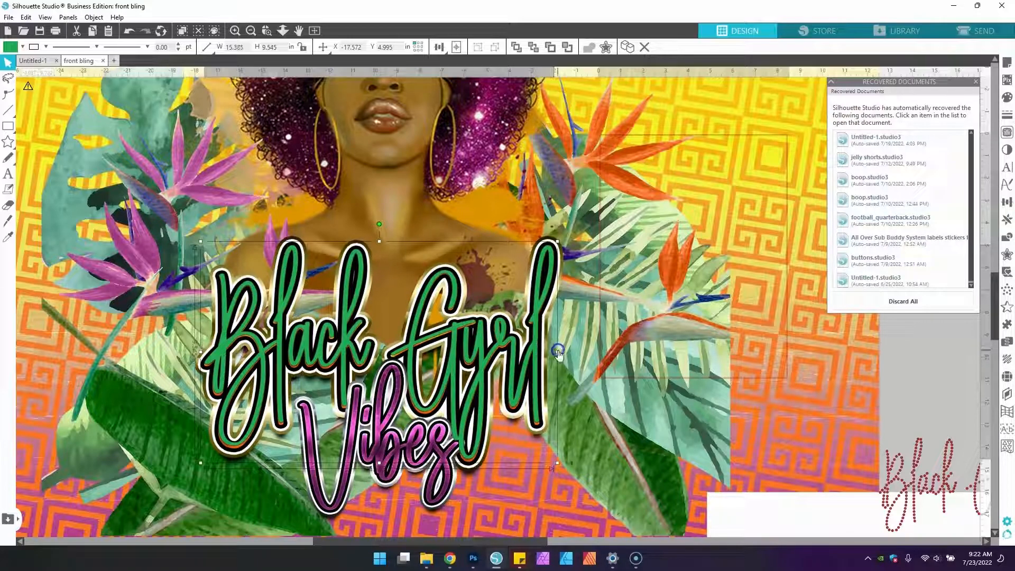
left_click_drag(379, 463, 380, 469)
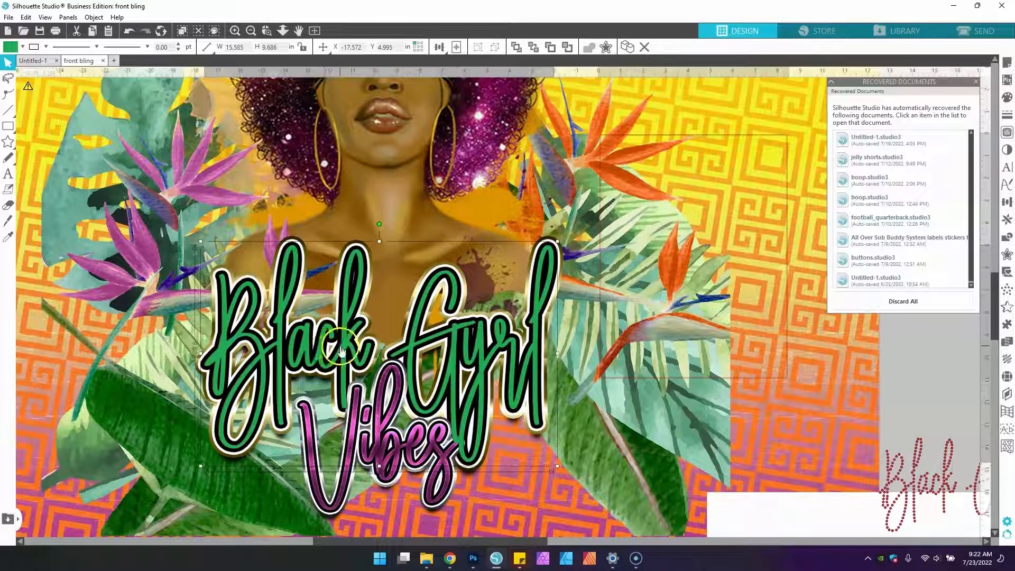
Step: Move the resized green lettering off the artwork to the blank canvas on the artwork's left side
left_click_drag(343, 349, 423, 351)
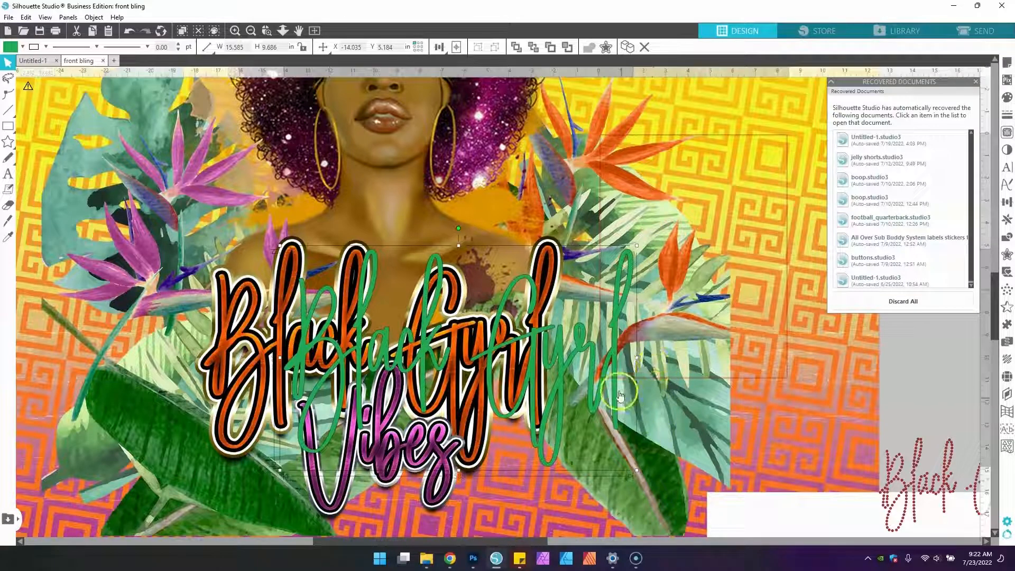
key("i")
scroll(611, 369, "down", 3)
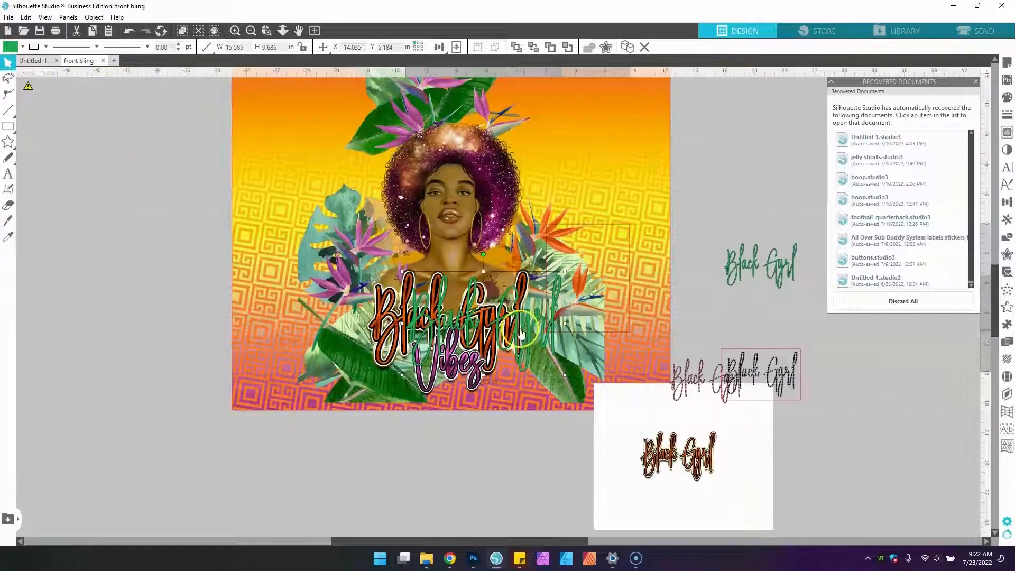
left_click(615, 540)
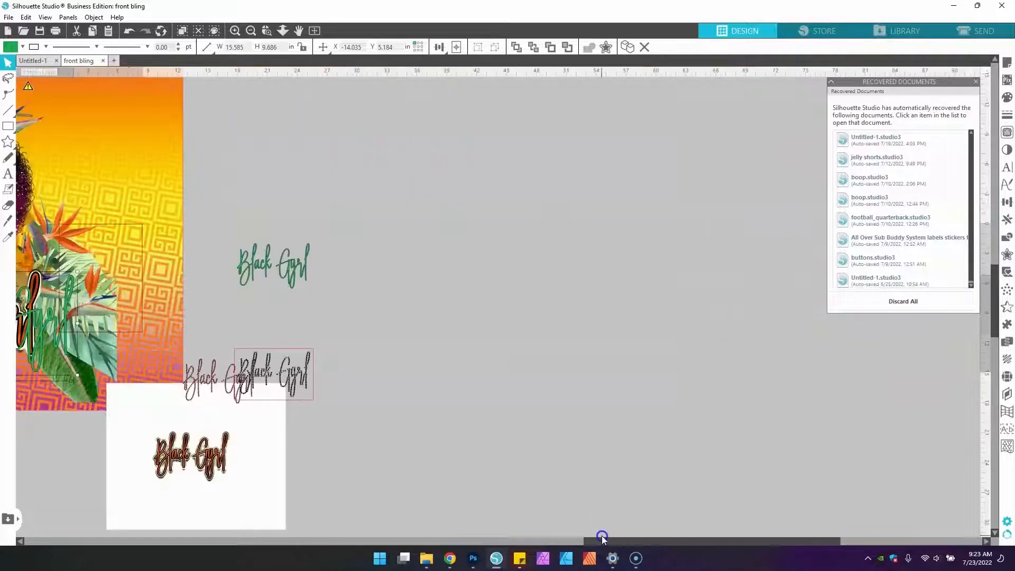
left_click_drag(47, 324, 499, 318)
left_click_drag(633, 545, 537, 524)
left_click_drag(600, 305, 100, 428)
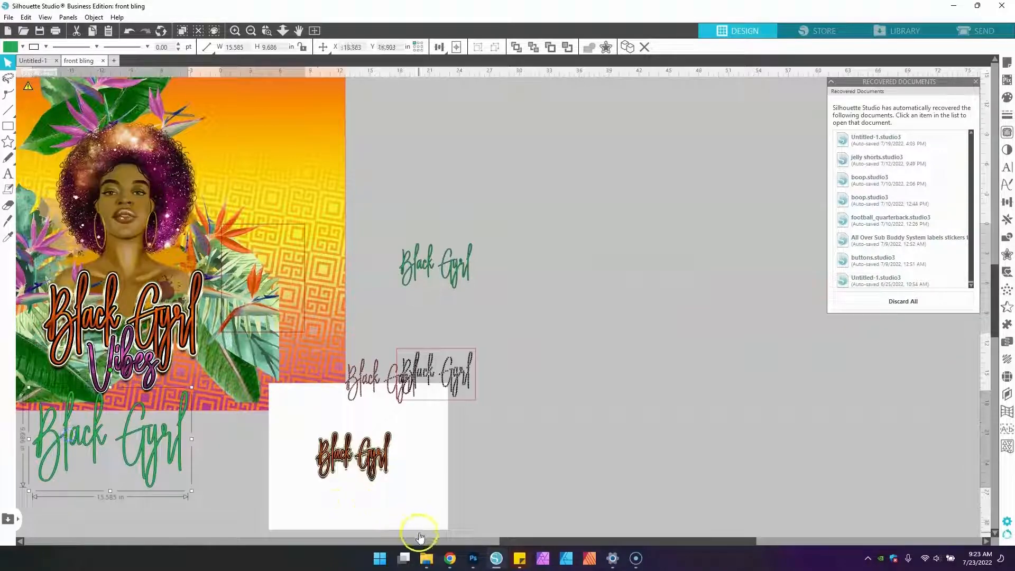
left_click(421, 544)
left_click_drag(543, 455, 186, 341)
left_click(557, 539)
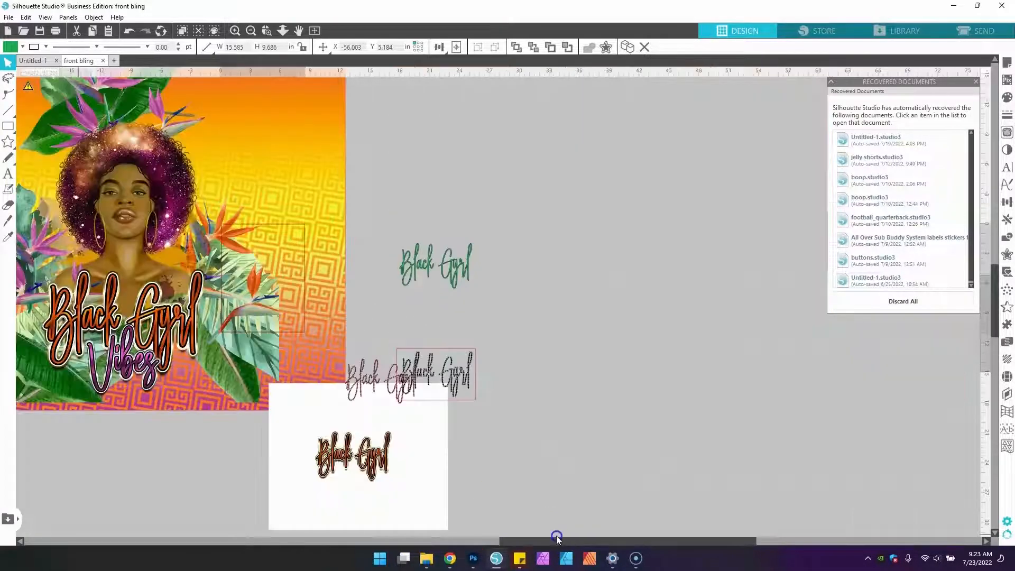
left_click(428, 541)
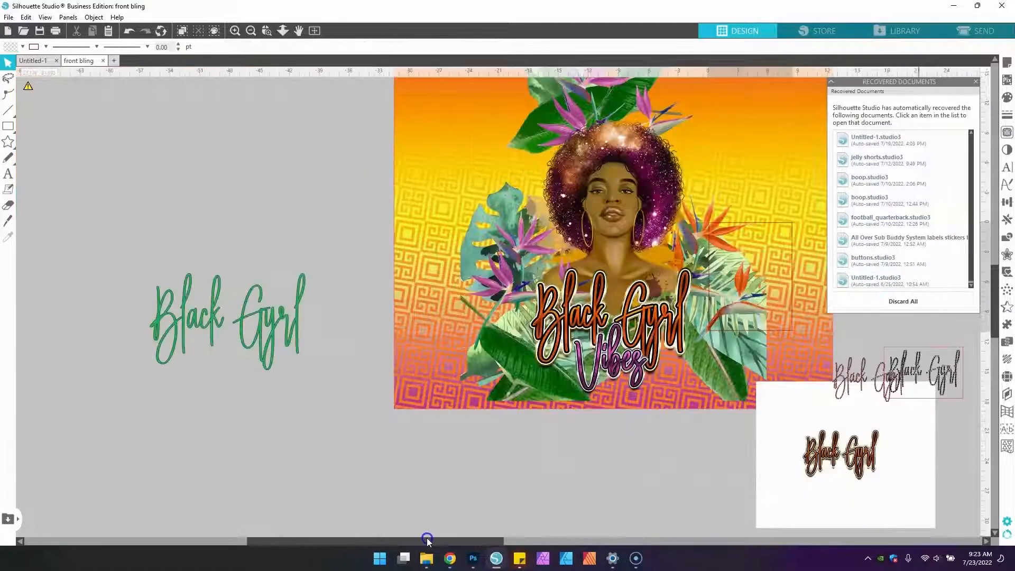
left_click_drag(423, 543, 292, 530)
left_click_drag(518, 315, 482, 281)
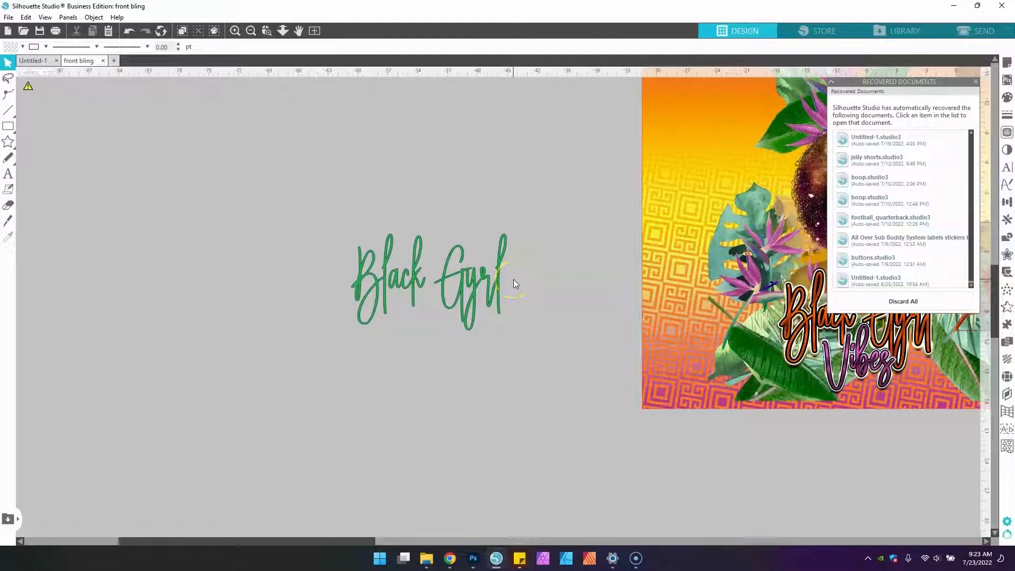
scroll(514, 280, "up", 4)
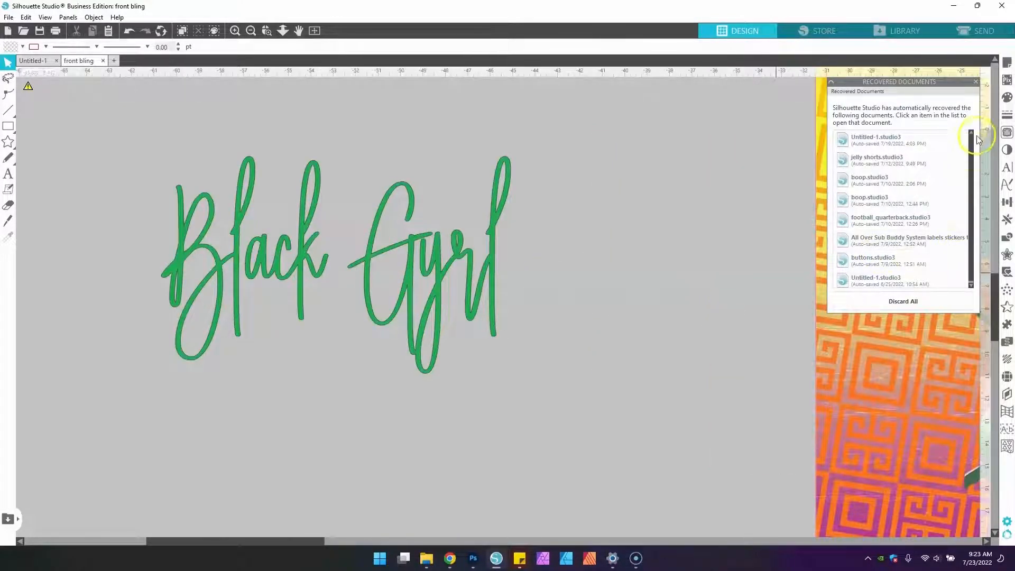
left_click(475, 280)
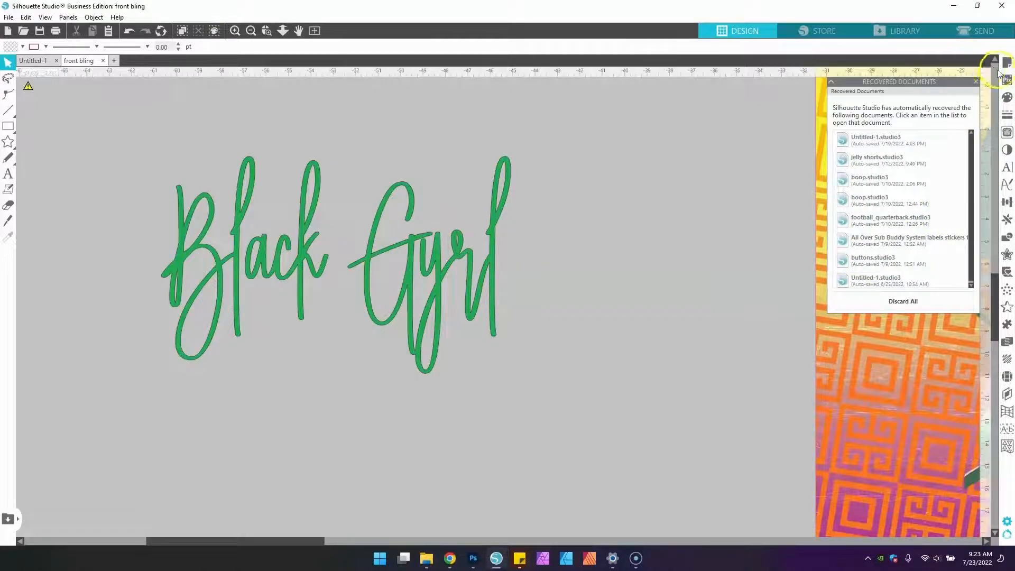
Step: Open the rhinestone settings and examine the available effects, stone sizes, spacing and stone totals
left_click(1007, 377)
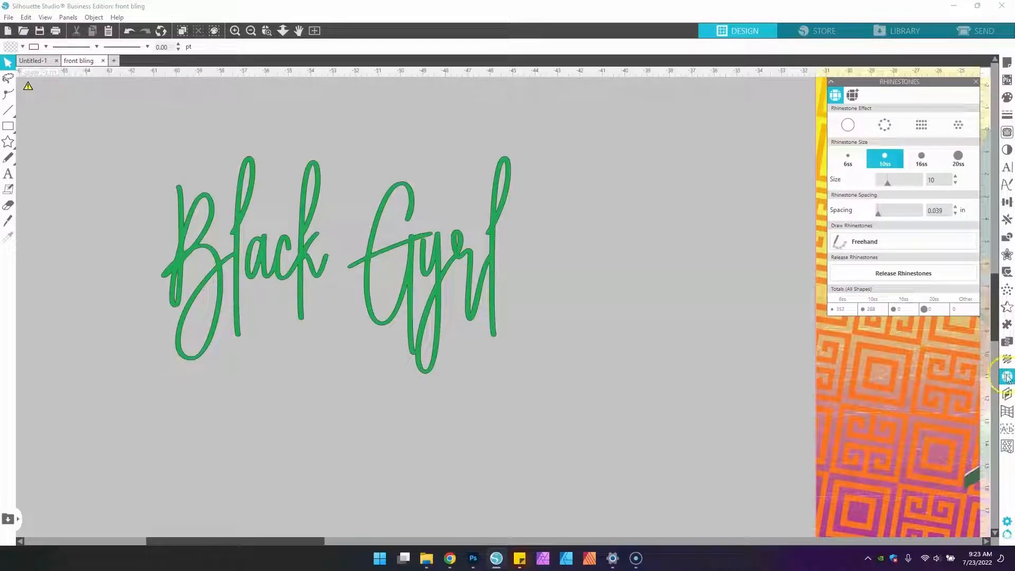
left_click(862, 165)
left_click(949, 132)
left_click(848, 126)
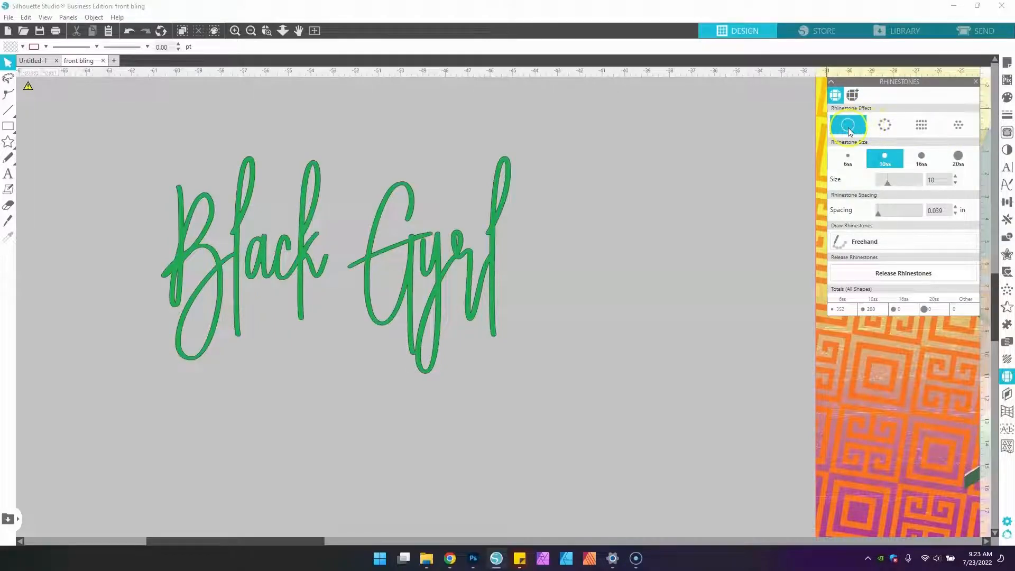
left_click(888, 132)
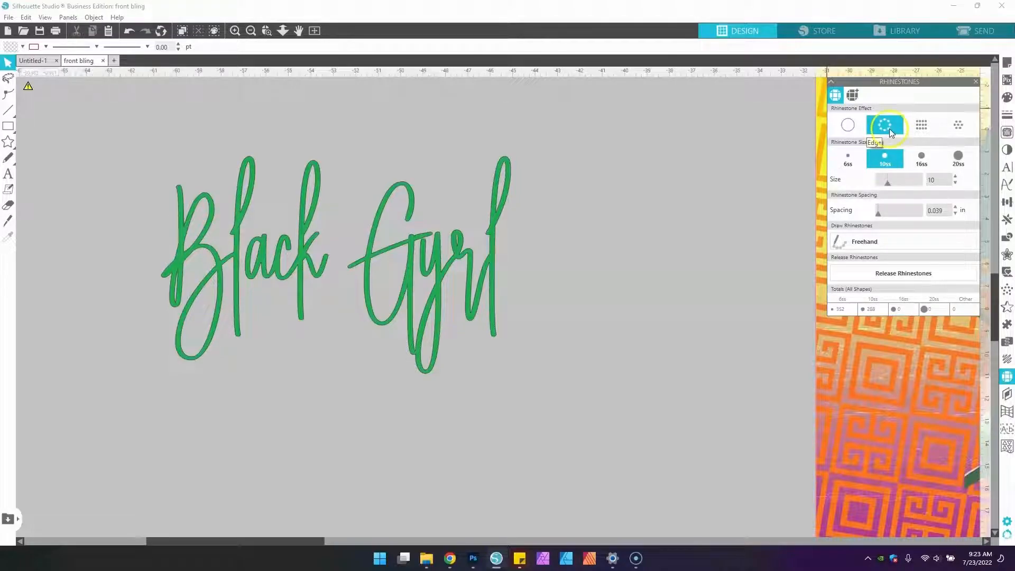
left_click(930, 131)
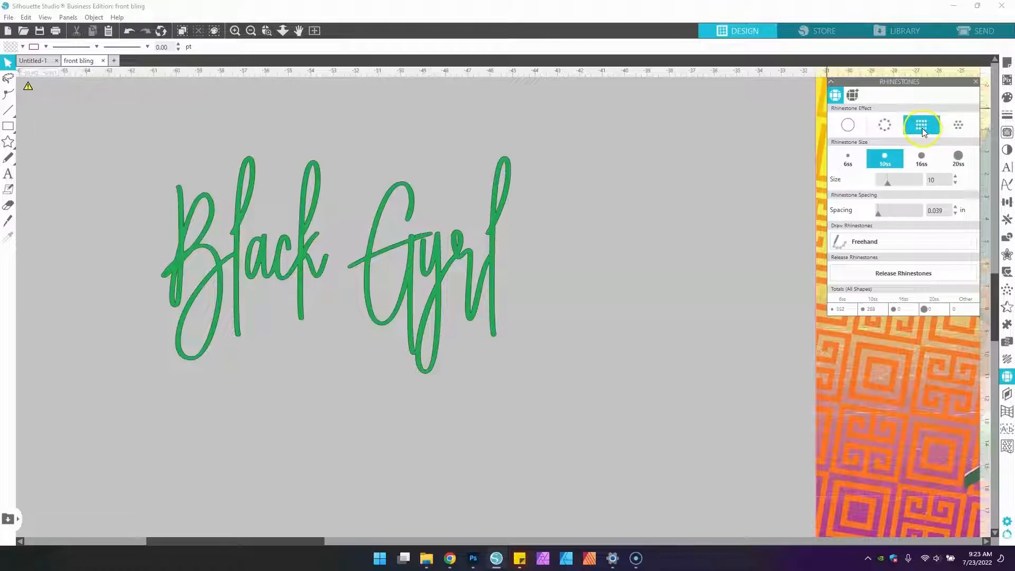
left_click(957, 127)
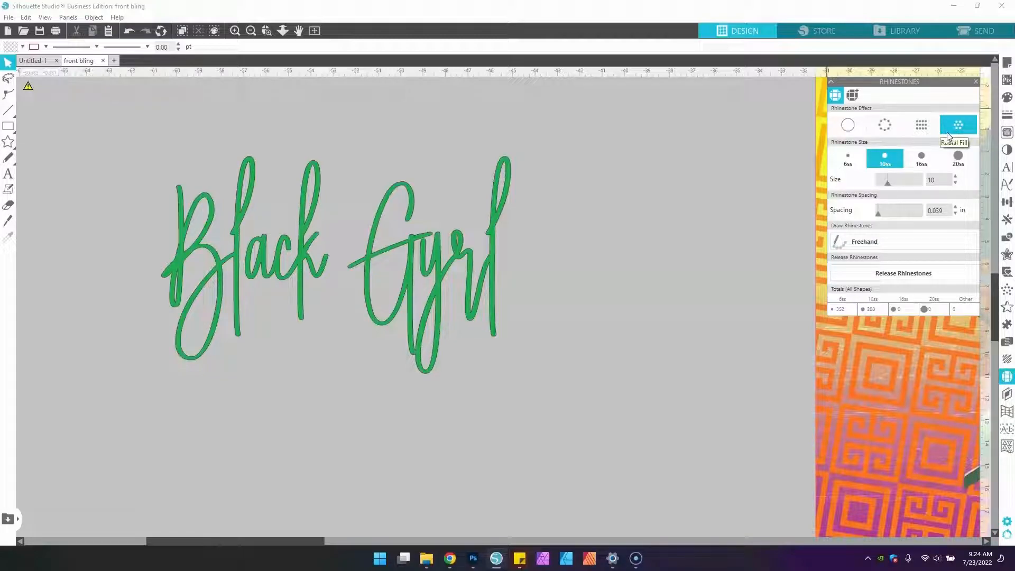
left_click(926, 132)
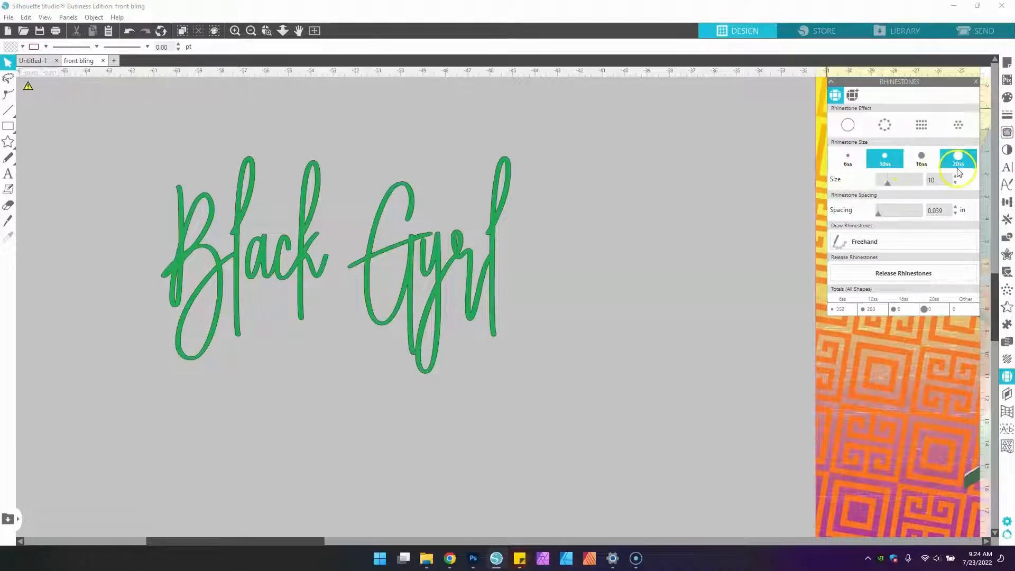
left_click(878, 180)
left_click(897, 171)
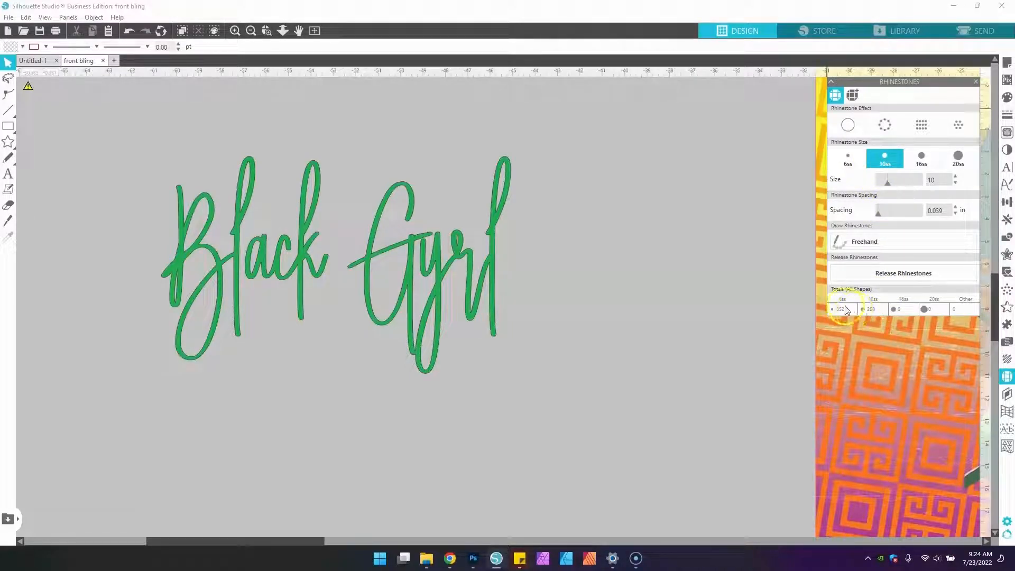
Step: Duplicate the resized green lettering and move one copy aside toward the artwork
left_click(490, 270)
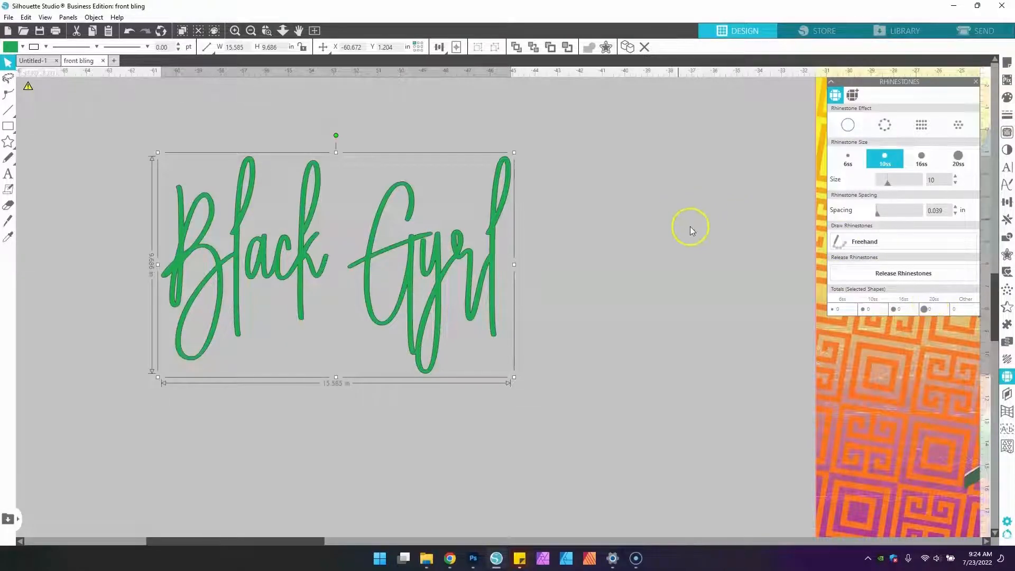
right_click(492, 234)
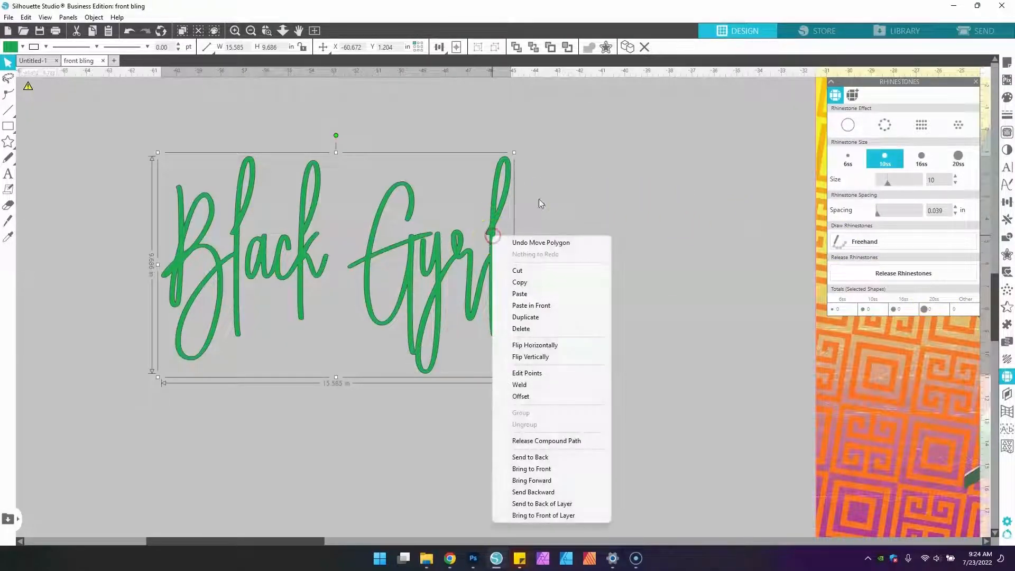
left_click(543, 317)
left_click_drag(492, 288, 996, 417)
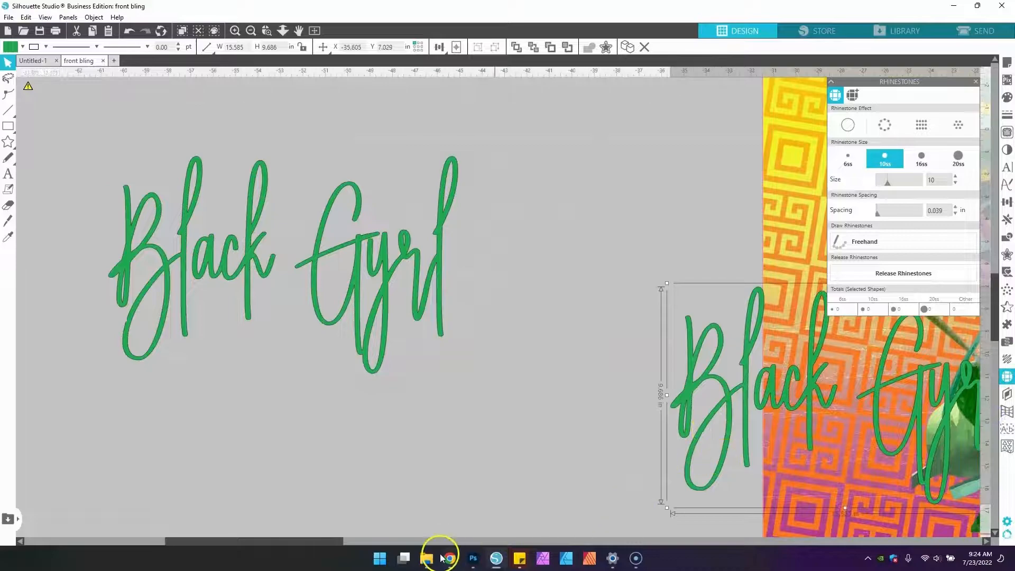
Step: Fill the green lettering left on the blank canvas with 10ss rhinestones using the straight-row grid (linear) fill effect
left_click_drag(233, 539, 186, 538)
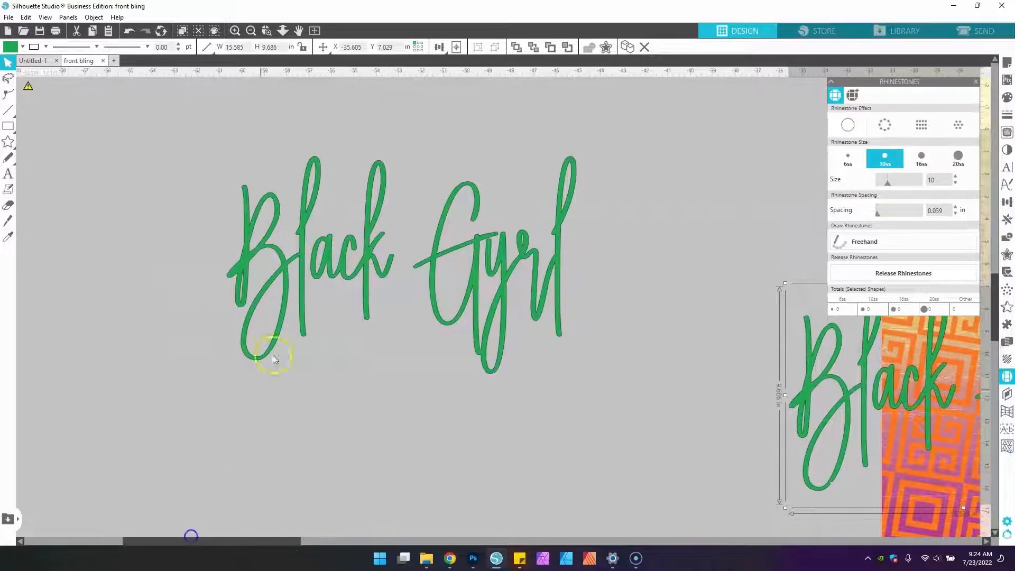
left_click(300, 315)
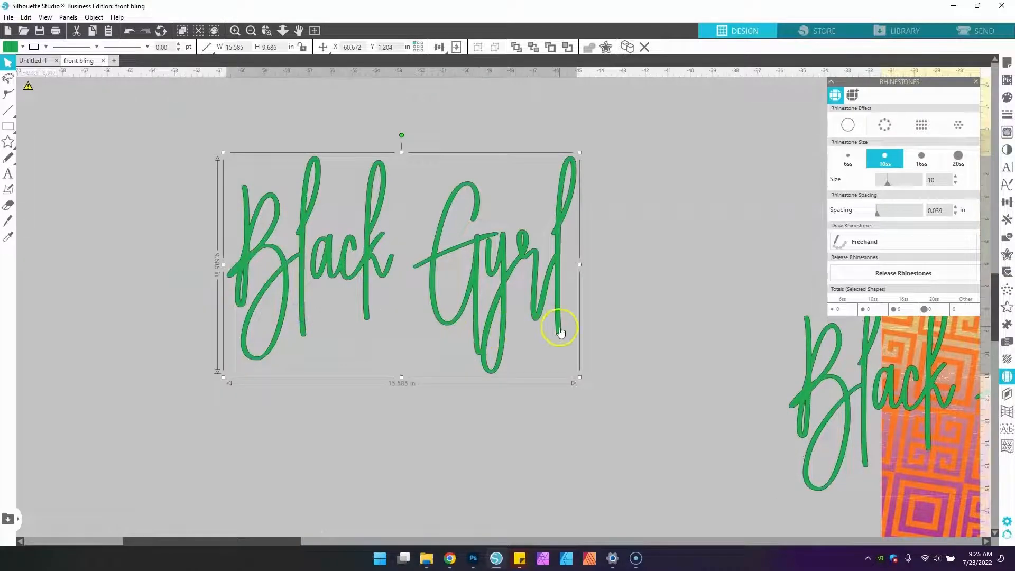
left_click(920, 132)
left_click(920, 132)
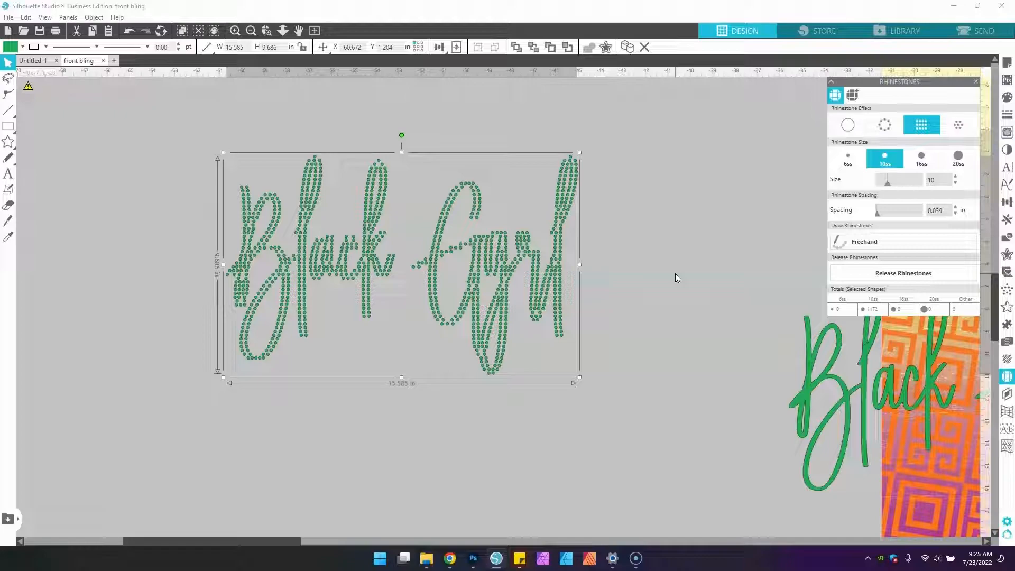
Step: Compare the 6ss, 16ss, 20ss and 10ss stone sizes on the large rhinestone lettering, finishing on 10ss
left_click(847, 159)
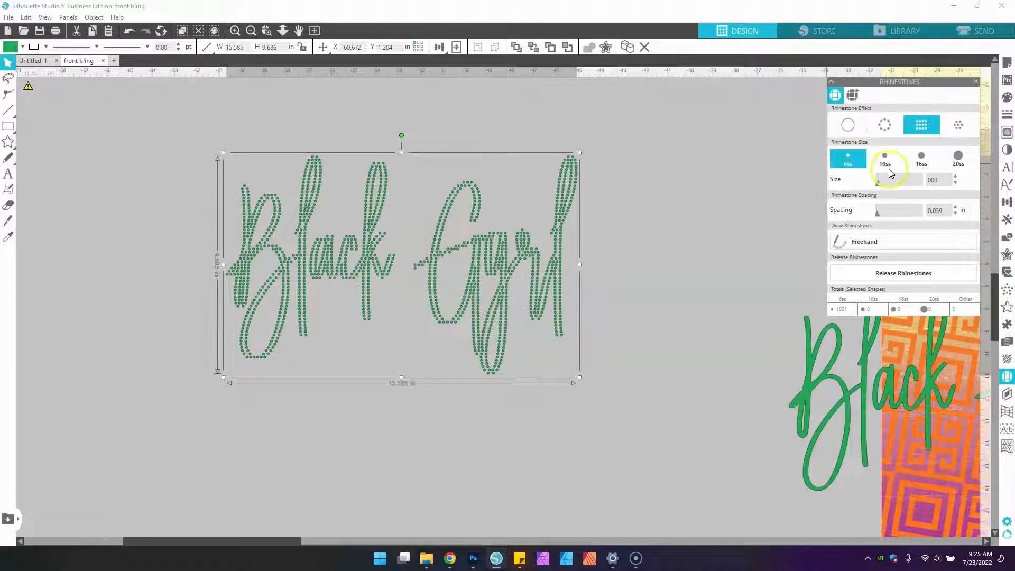
left_click(917, 161)
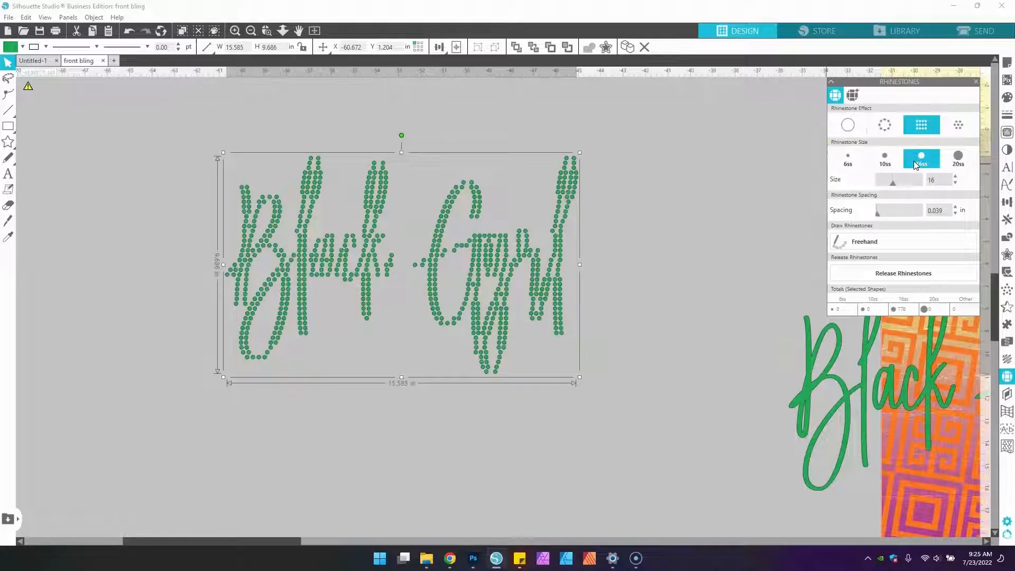
left_click(959, 157)
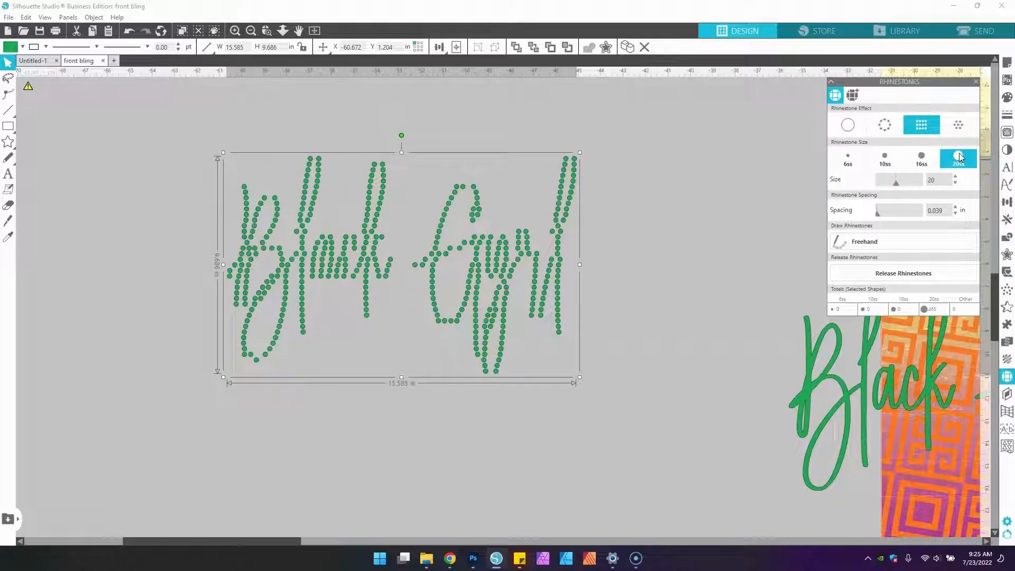
left_click(938, 165)
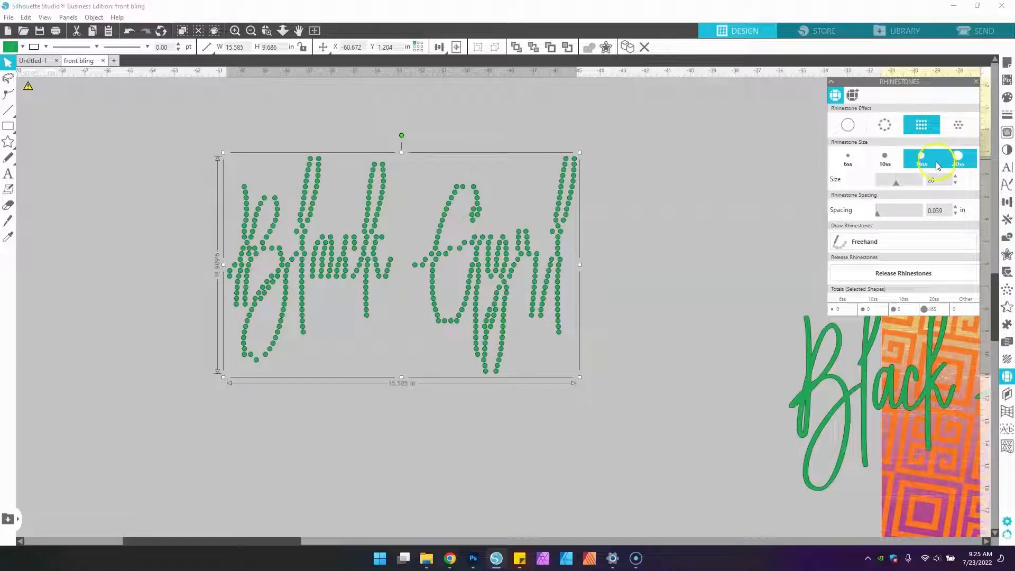
left_click(882, 162)
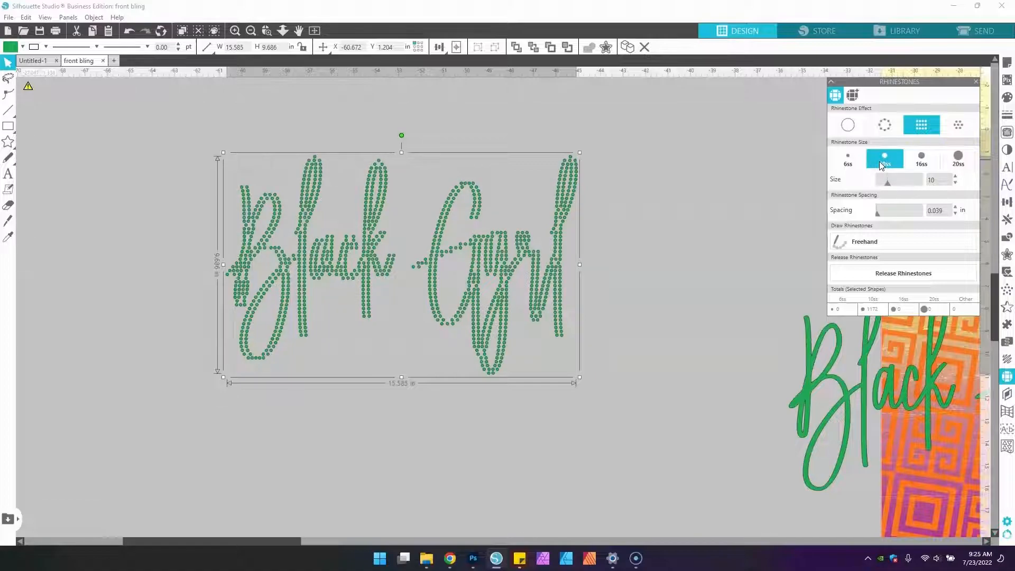
left_click(847, 161)
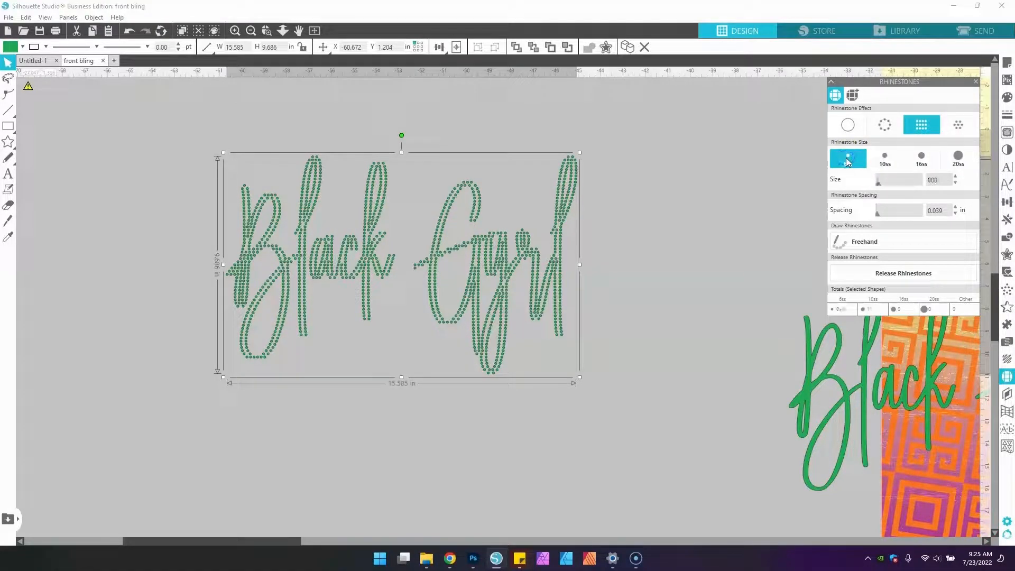
left_click(881, 160)
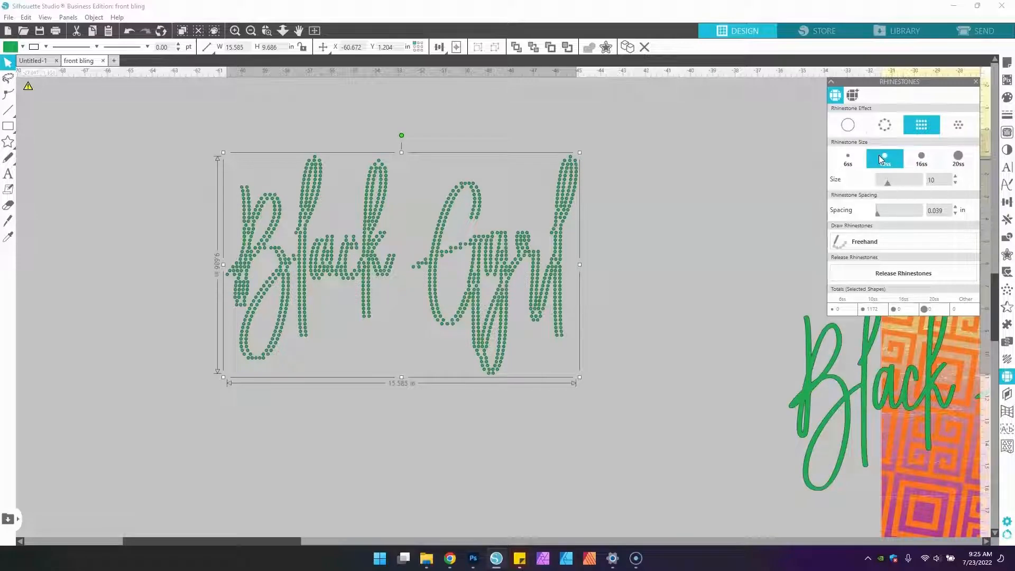
left_click(855, 158)
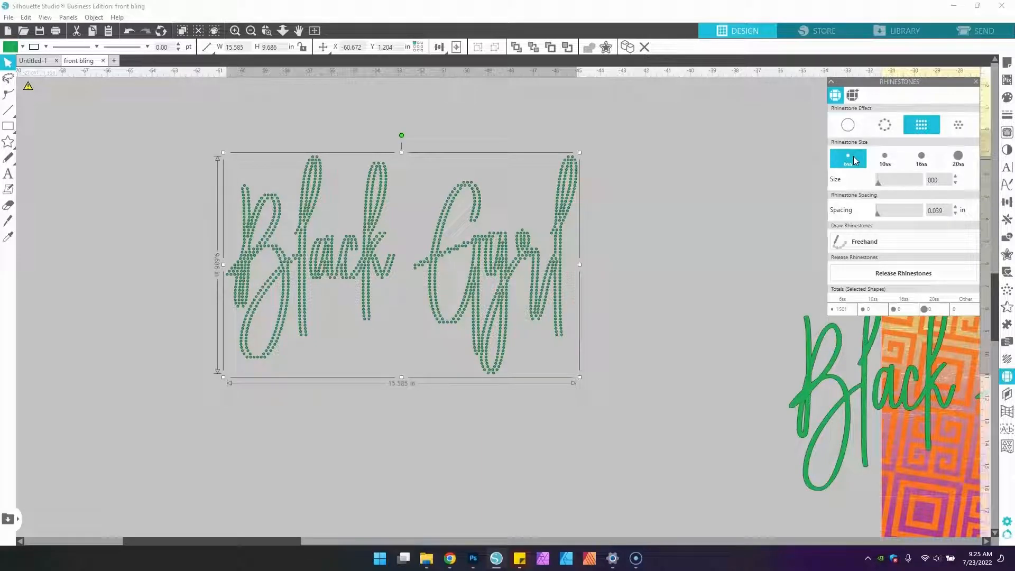
left_click(885, 159)
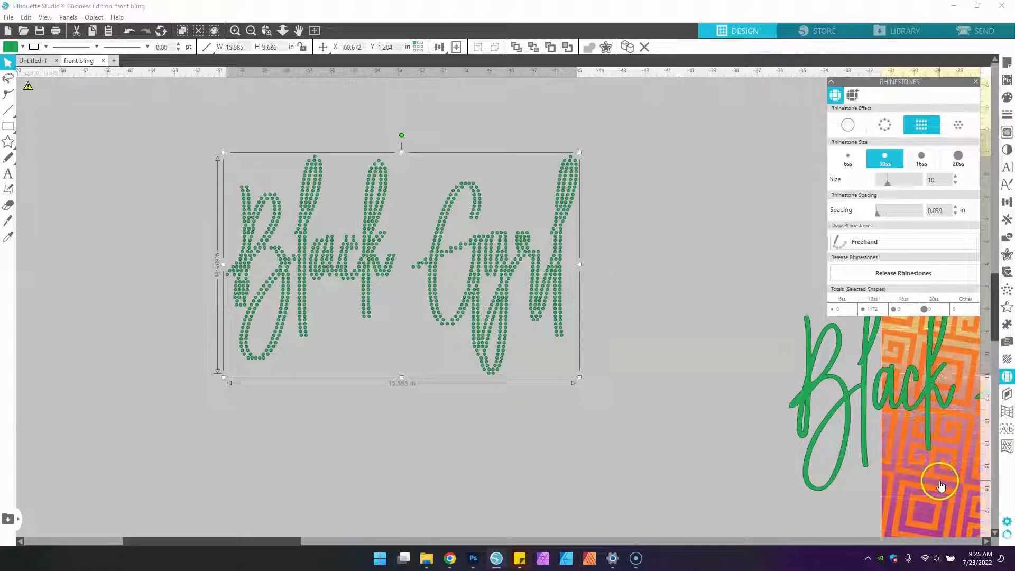
Step: Recolor the solid green Black Gyrl copy beside the artwork to purple
left_click(837, 463)
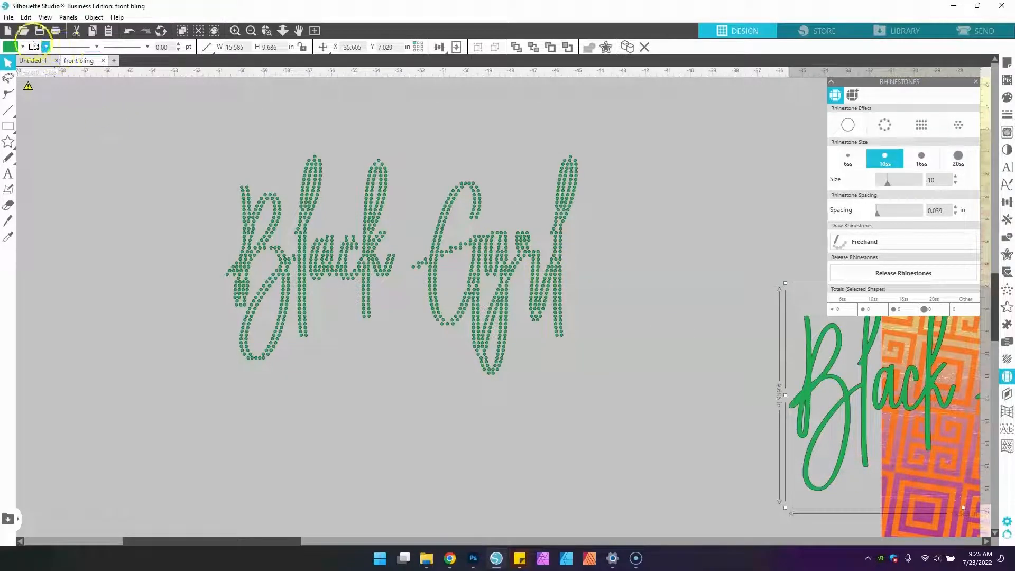
left_click(24, 48)
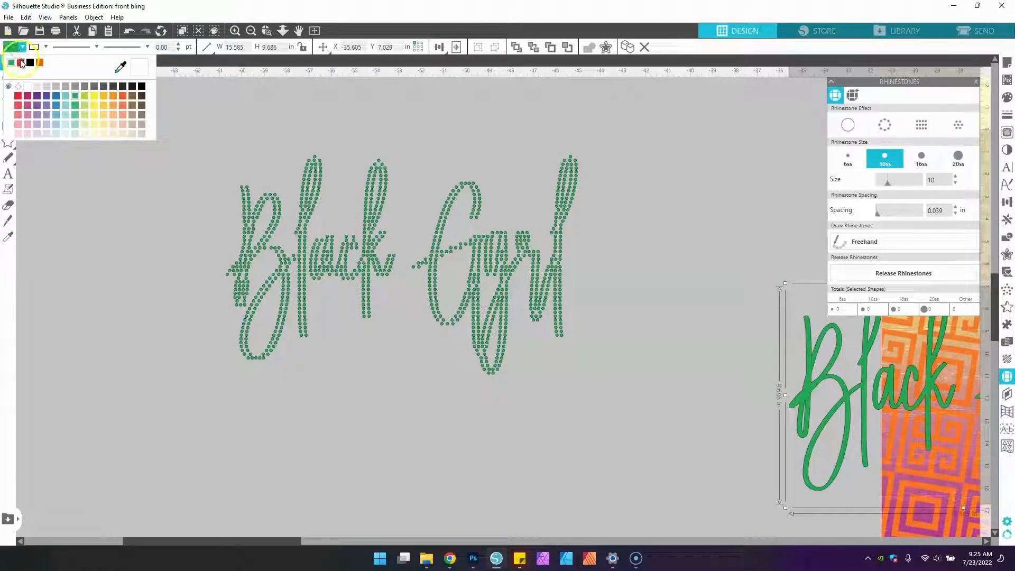
left_click(37, 96)
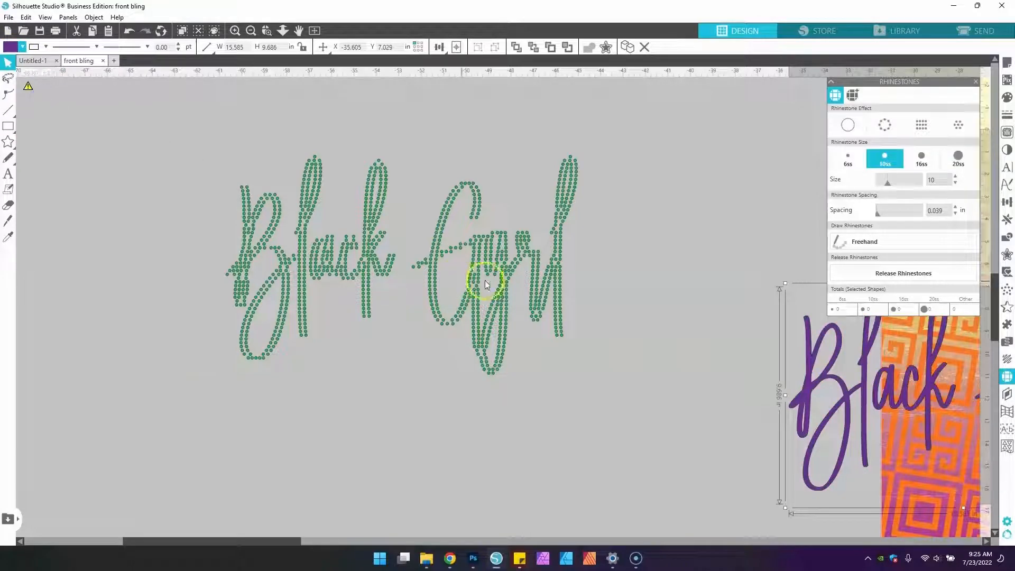
Step: Place the purple lettering behind the large green rhinestone lettering so both align exactly
left_click_drag(817, 423, 552, 310)
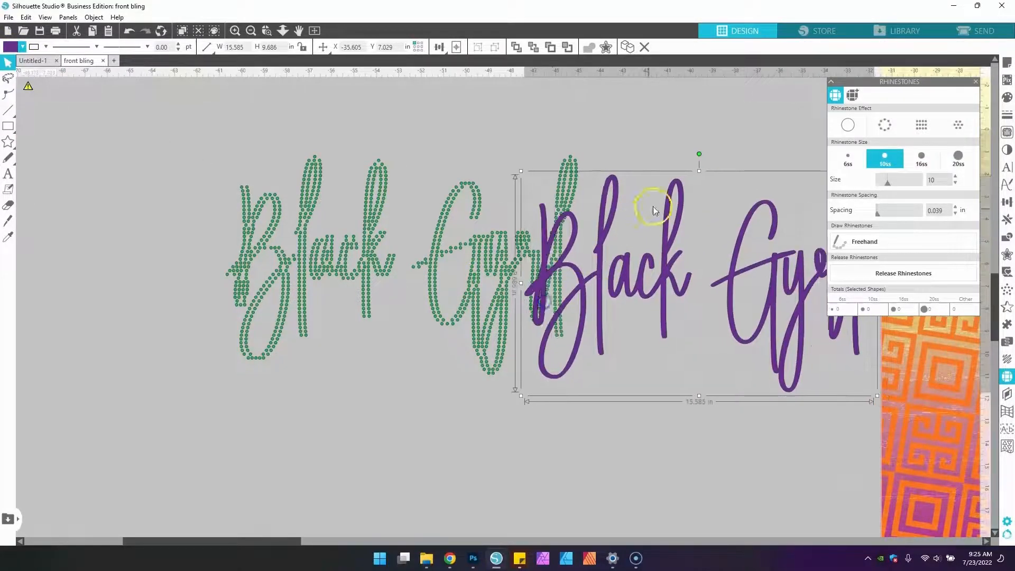
left_click(533, 46)
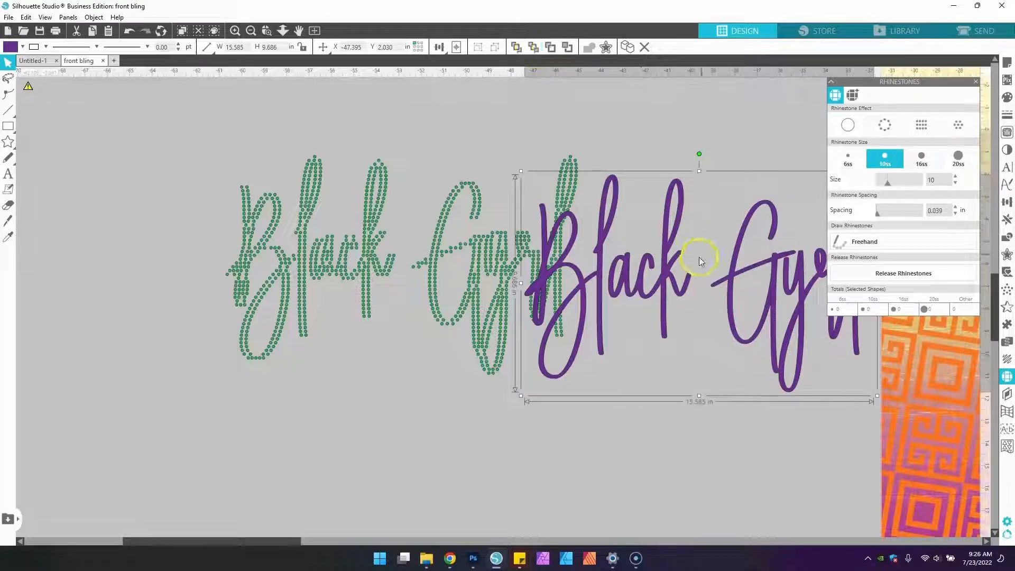
left_click(536, 51)
left_click_drag(673, 288, 379, 274)
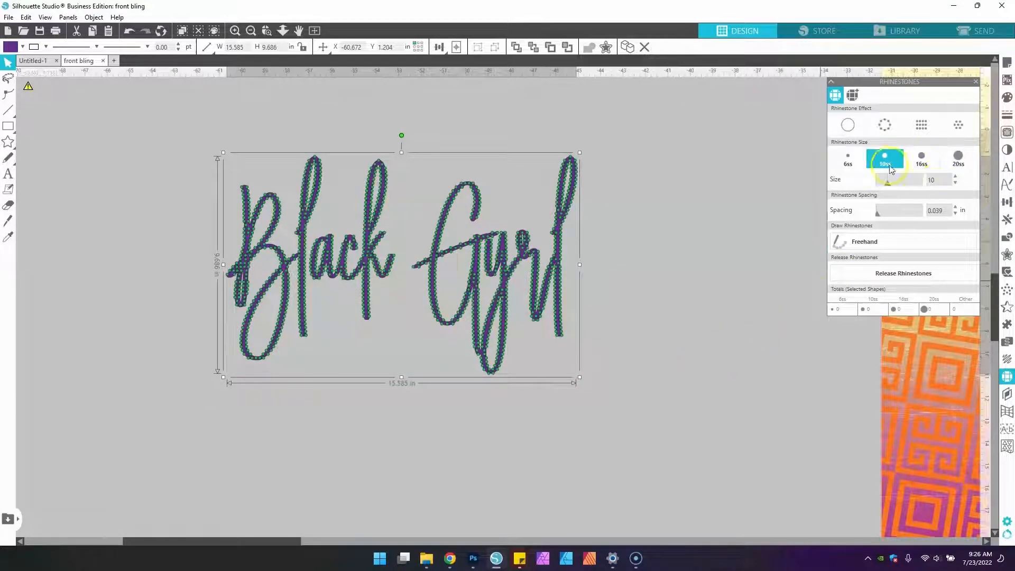
Step: Compare 6ss and 10ss stones on the large lettering against the purple backing, finishing on 10ss
left_click(848, 159)
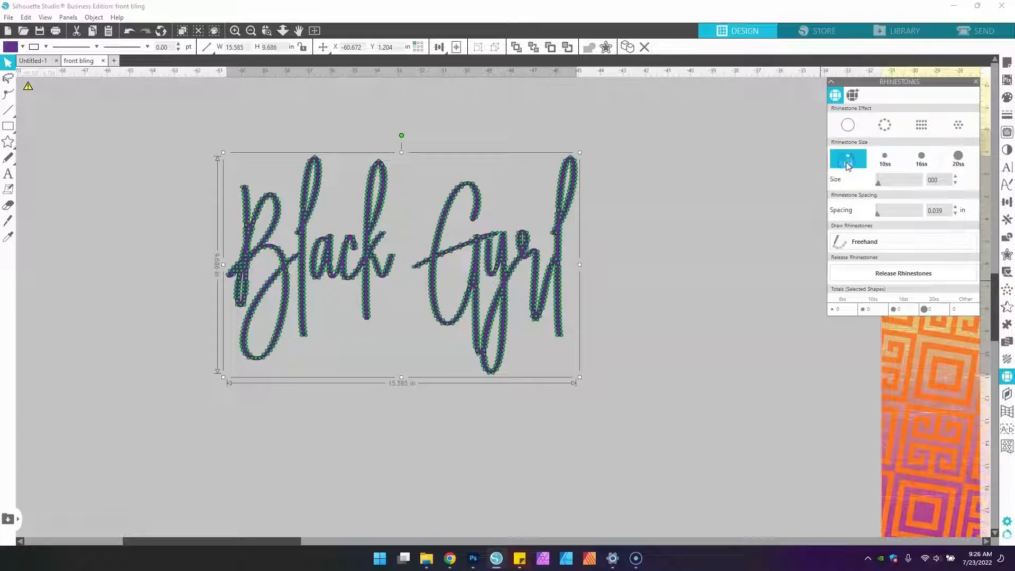
left_click(880, 161)
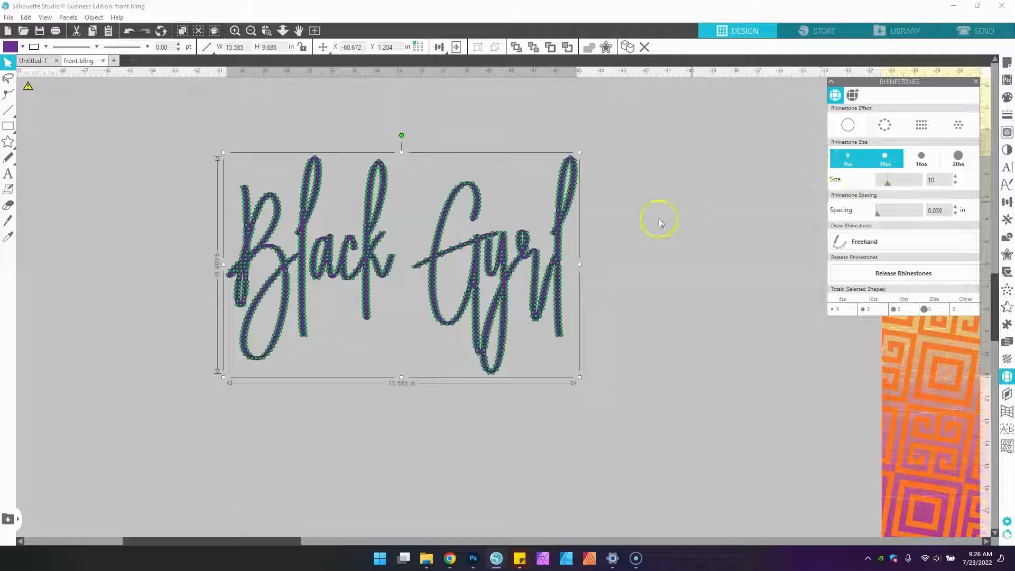
left_click(557, 266)
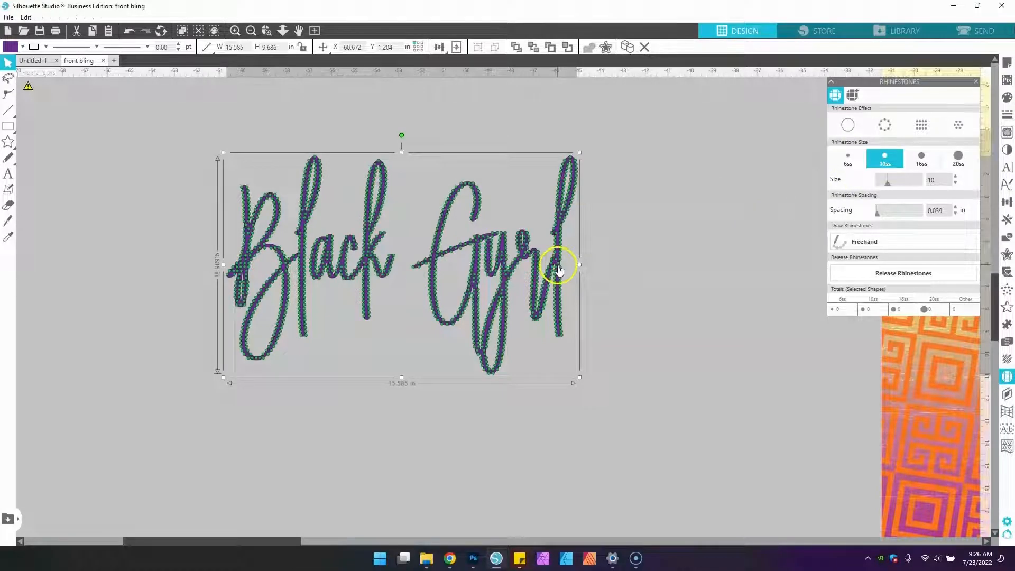
left_click(848, 158)
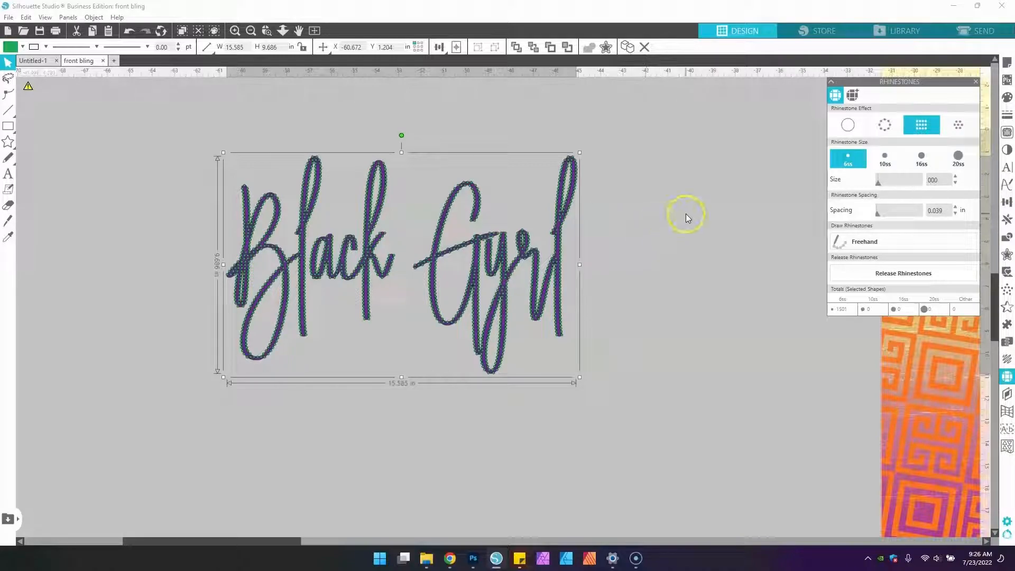
left_click(873, 166)
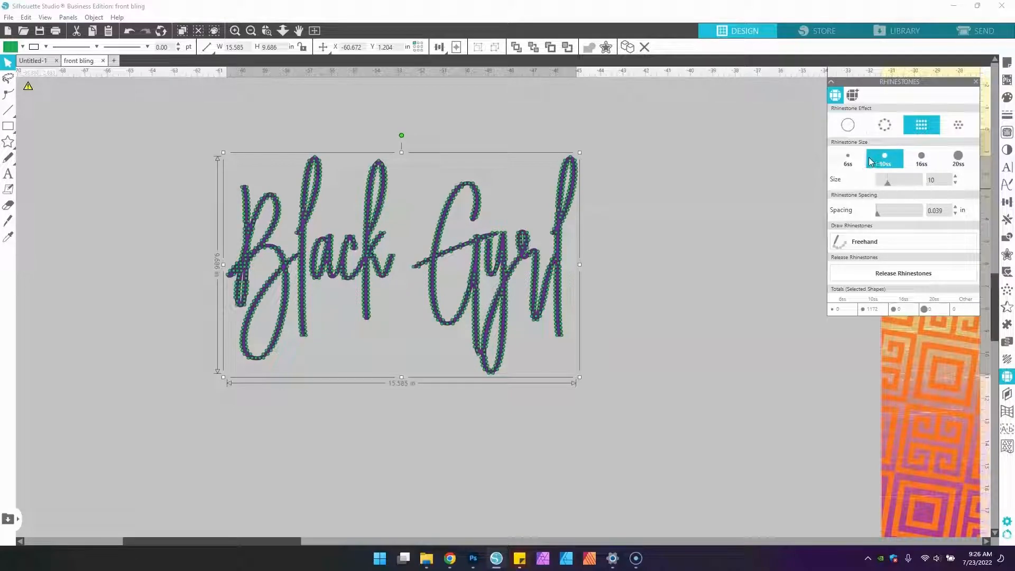
Step: Align the red rhinestone lettering over the small solid green lettering on the artwork's right side, with the green copy sent to the back
left_click_drag(287, 544, 788, 547)
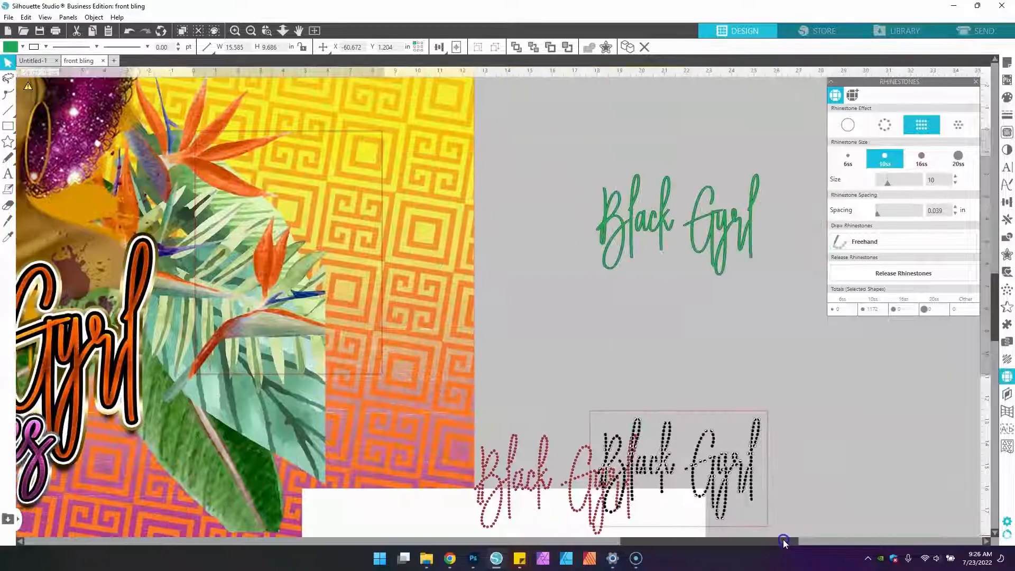
left_click_drag(587, 381, 691, 207)
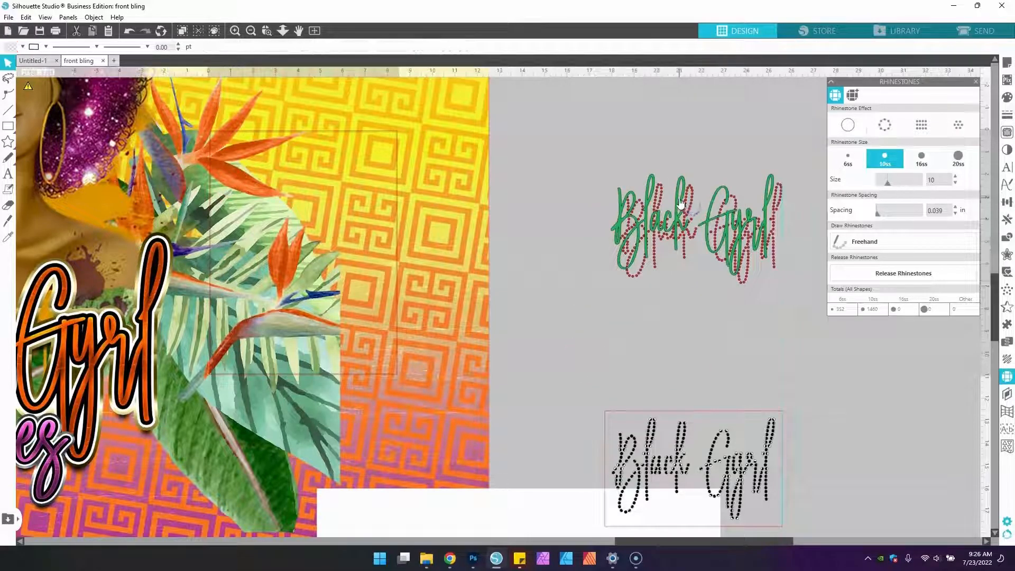
right_click(680, 198)
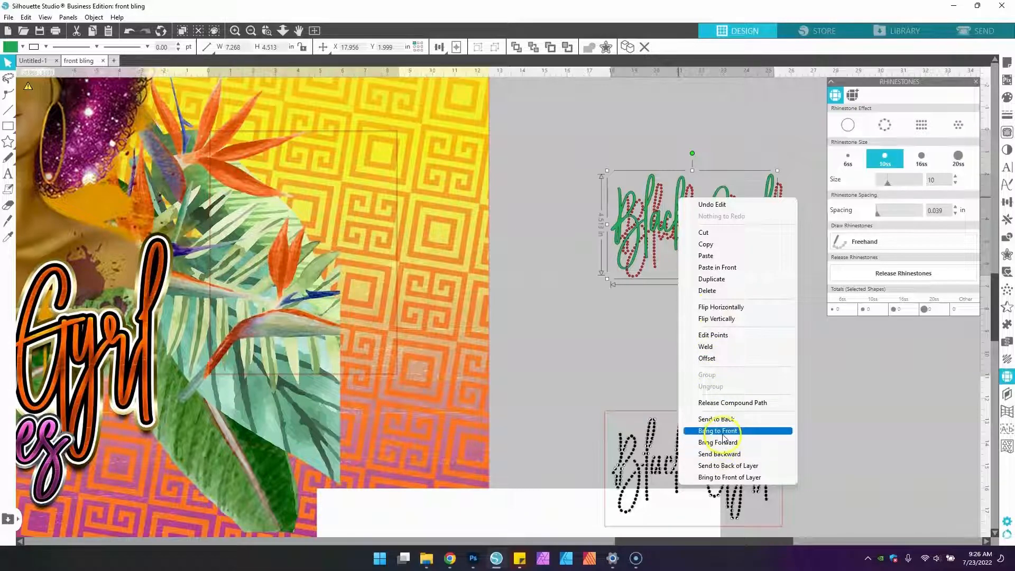
left_click(722, 421)
left_click_drag(640, 269, 631, 261)
left_click(738, 281)
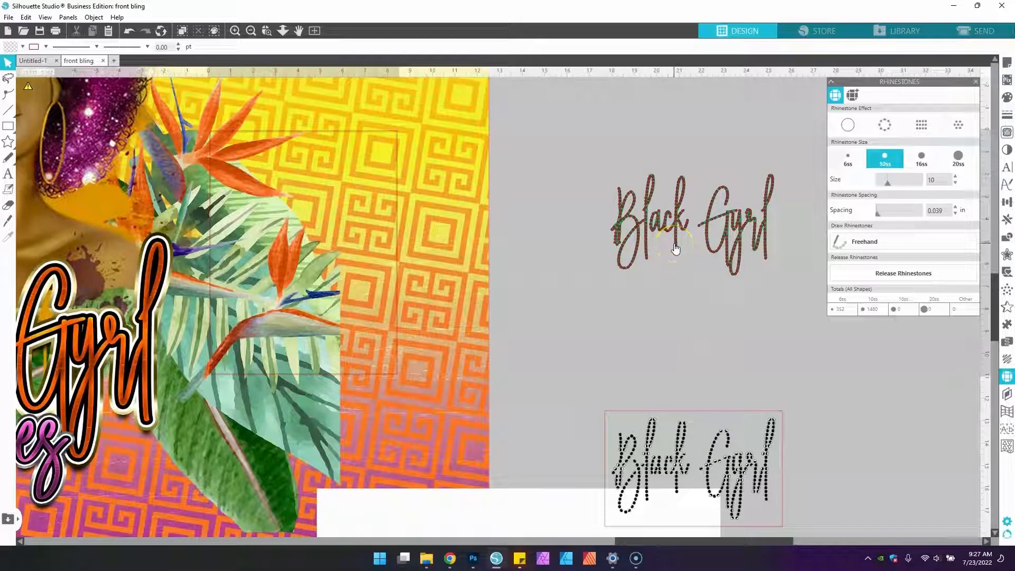
Step: Move the red rhinestone lettering aside and place the black rhinestone lettering with its frame over the small green lettering
left_click_drag(676, 249, 812, 398)
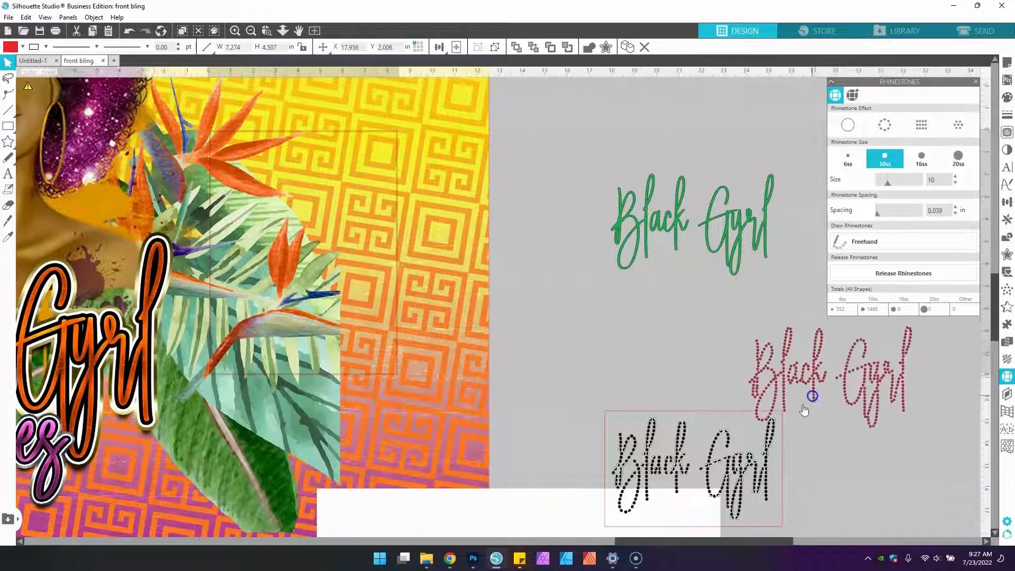
left_click(745, 264)
left_click(665, 437, "shift")
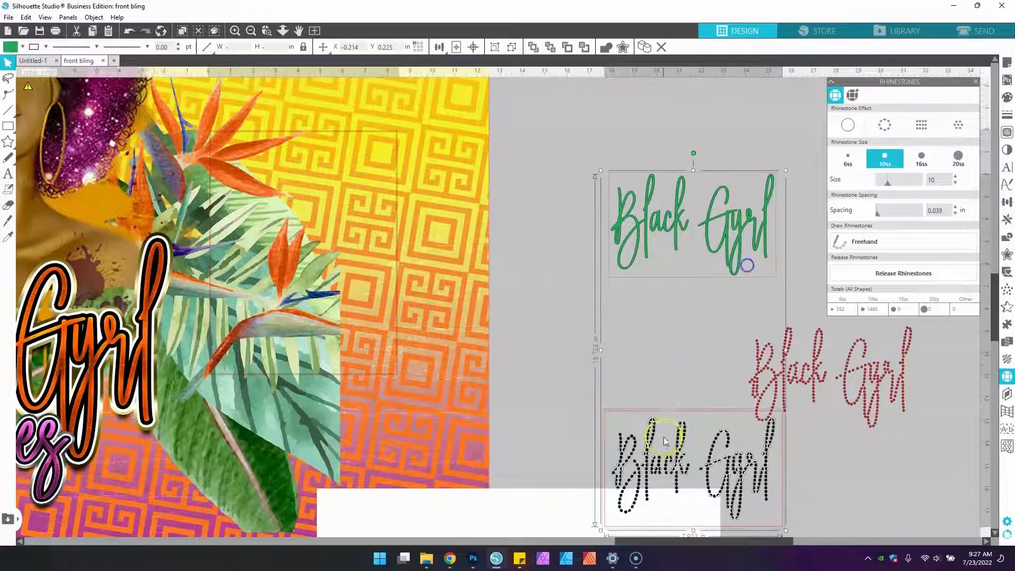
left_click(628, 434)
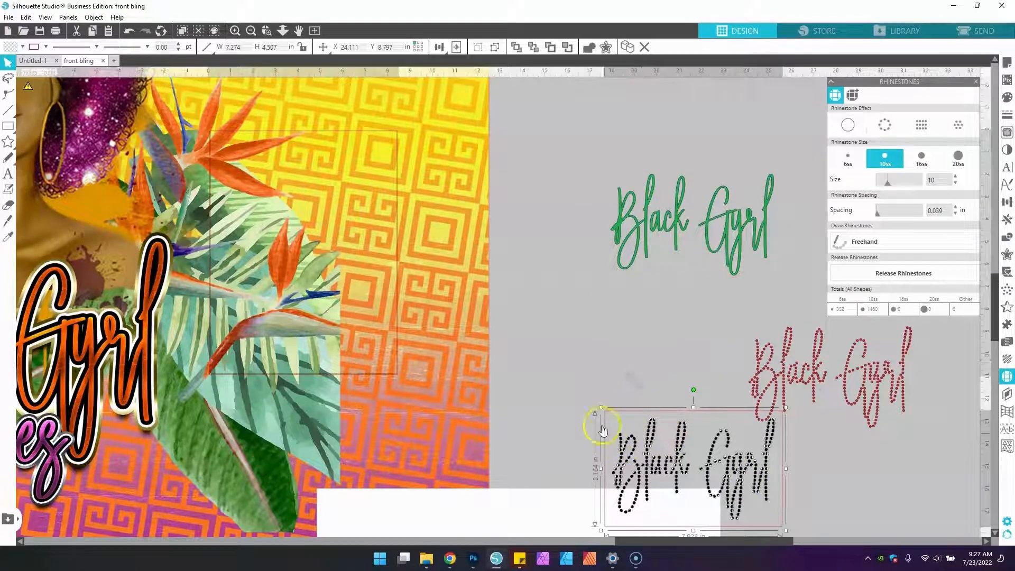
left_click_drag(601, 417, 604, 177)
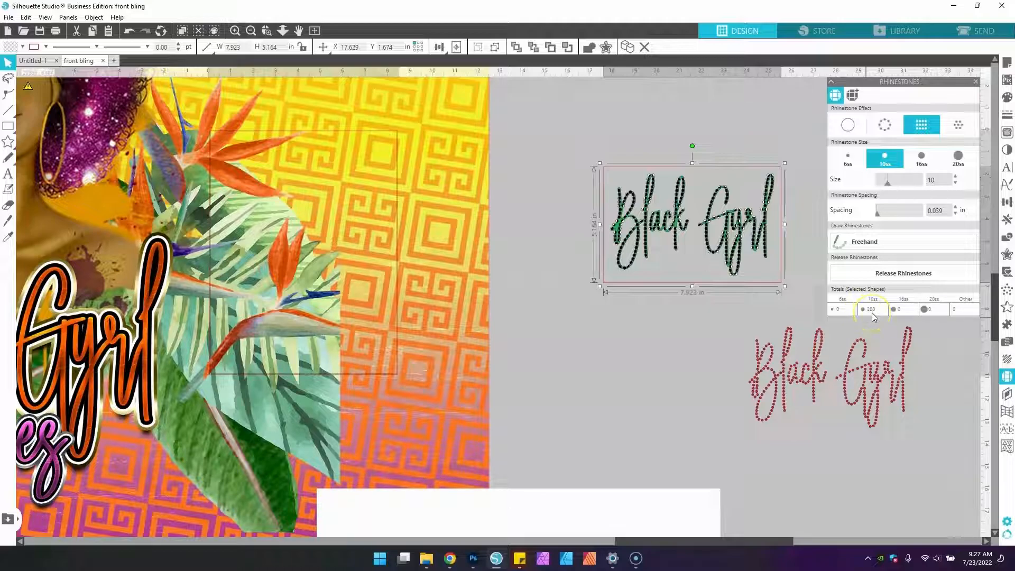
Step: Move the small green lettering out from beneath the black rhinestones and select the red rhinestone lettering to check its stone size and total
left_click_drag(724, 297, 636, 402)
left_click(777, 386)
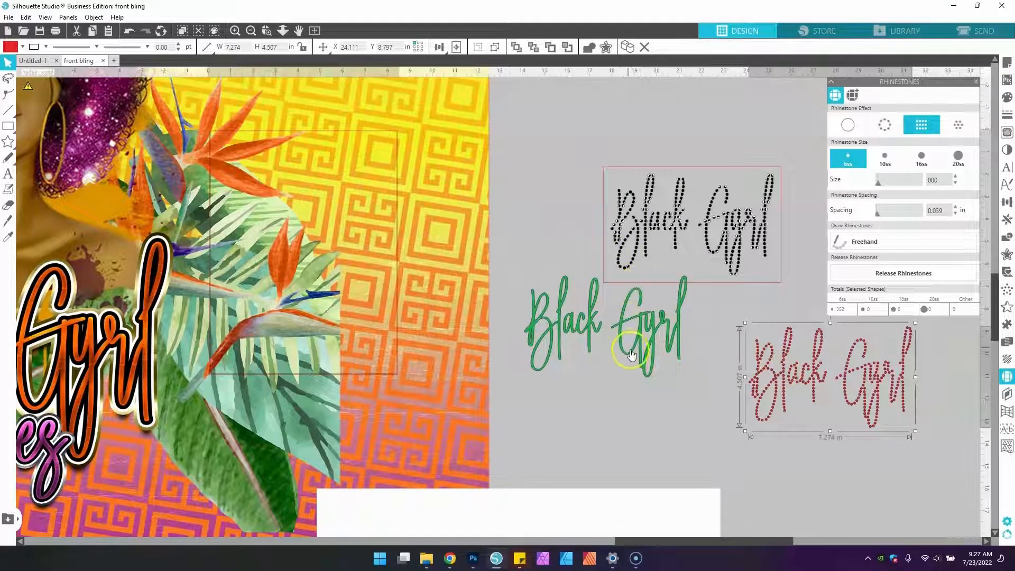
Step: Return to the large rhinestone lettering on the artwork's left side, compare 6ss with 10ss stones, and set its size to 6ss
left_click_drag(627, 541, 280, 504)
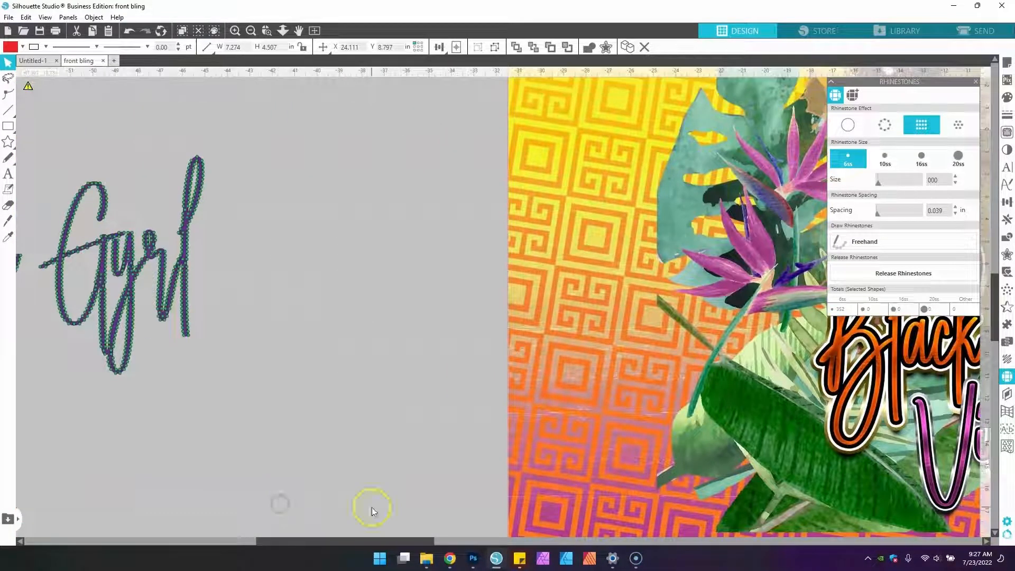
left_click_drag(358, 541, 308, 548)
left_click_drag(265, 552, 263, 550)
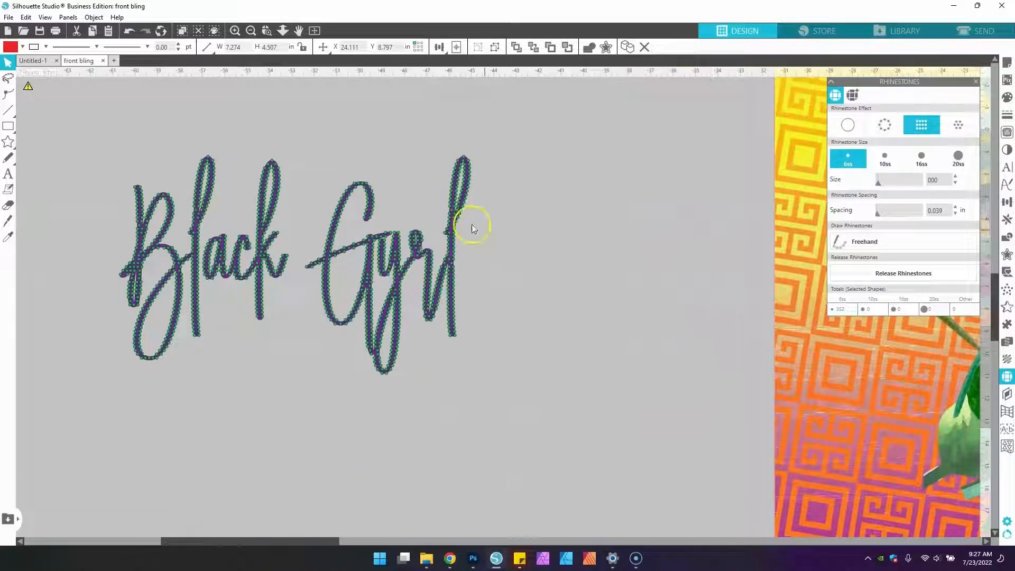
left_click(455, 335)
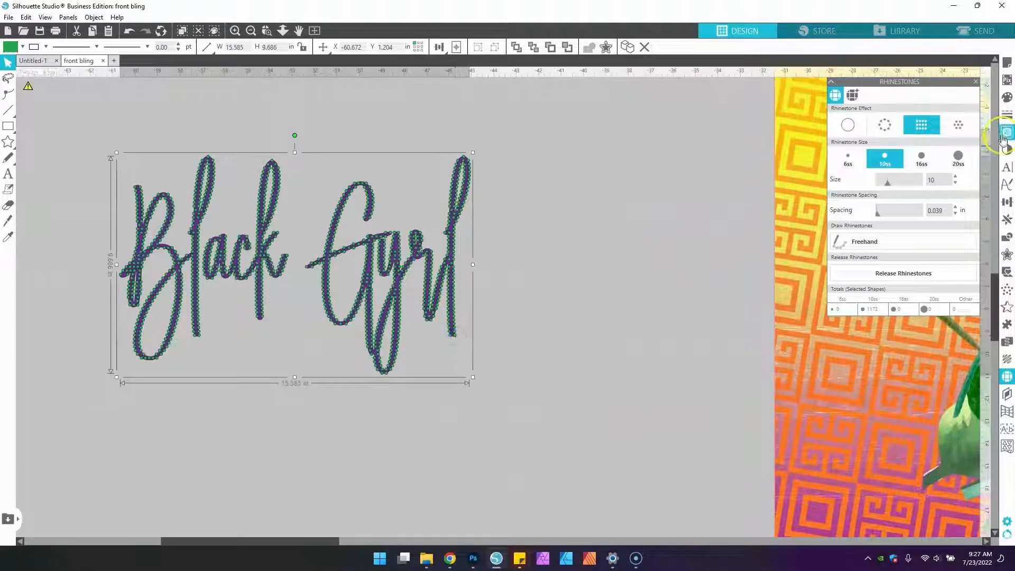
left_click(846, 161)
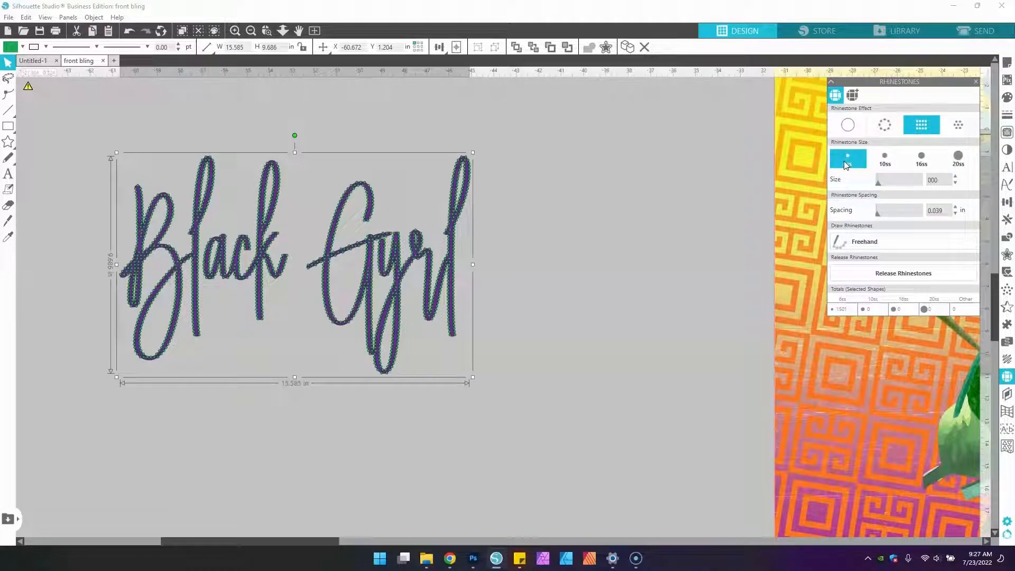
left_click(881, 166)
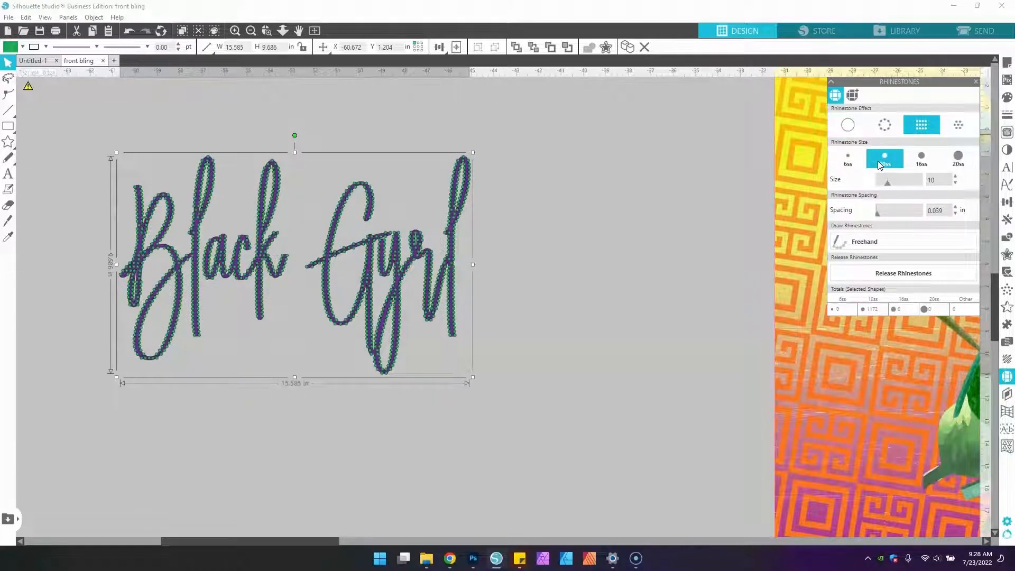
left_click(848, 164)
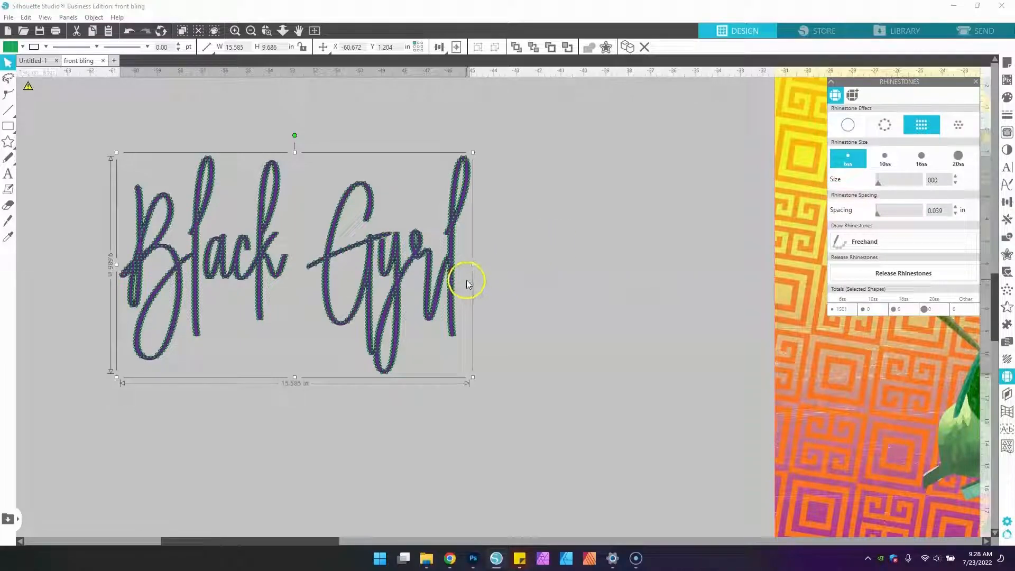
Step: Examine how the 6ss stones fill the strokes of the large Black Gyrl lettering up close
scroll(467, 280, "up", 1)
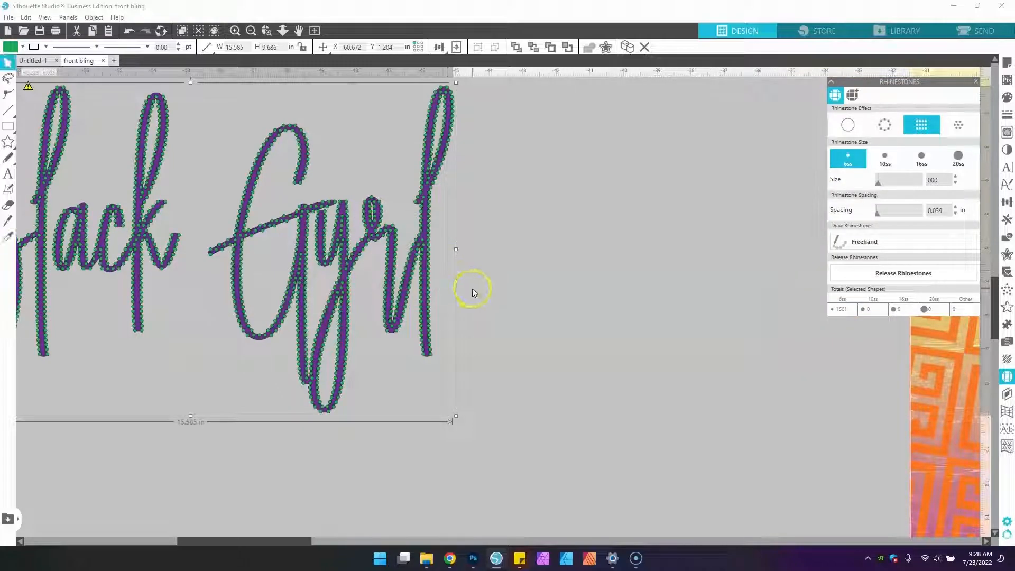
key("i")
scroll(473, 280, "up", 1)
key("v")
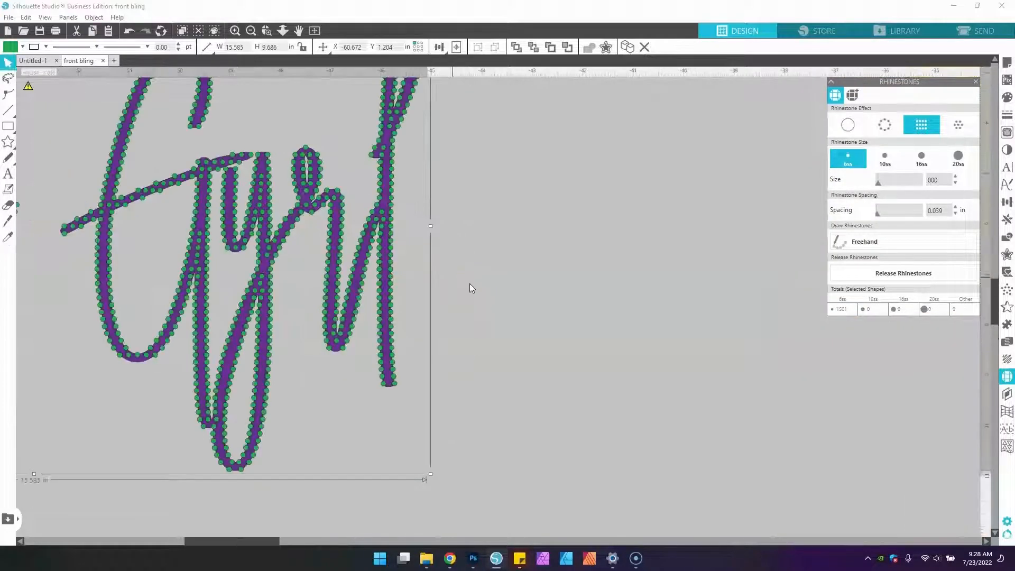
left_click_drag(395, 412, 646, 485)
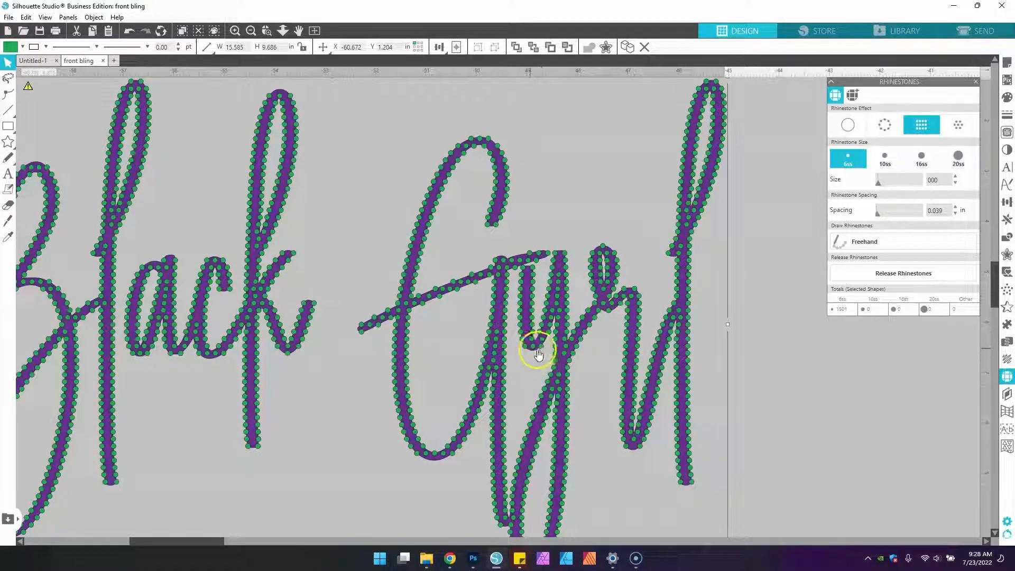
left_click(561, 541)
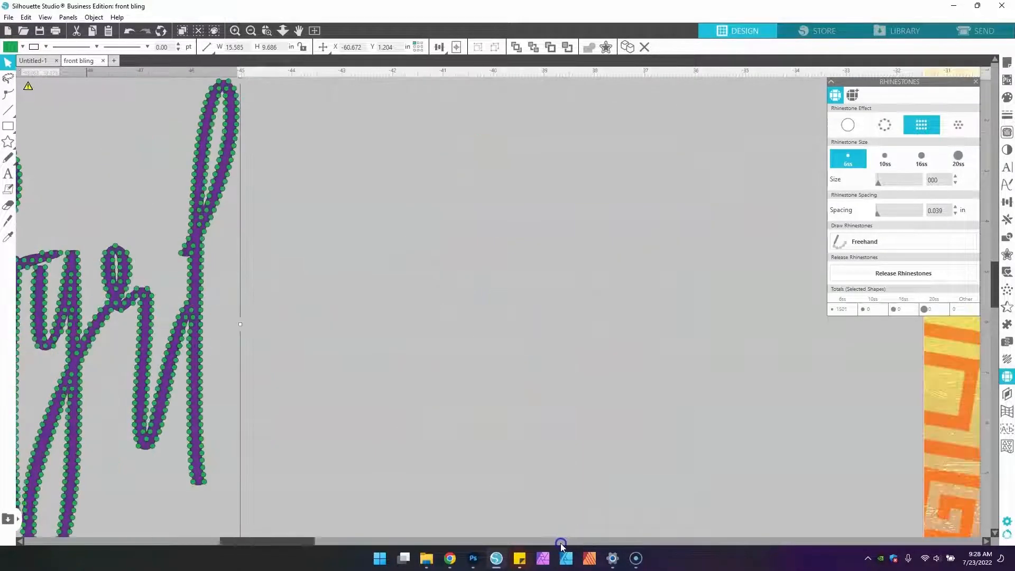
left_click_drag(271, 544, 197, 540)
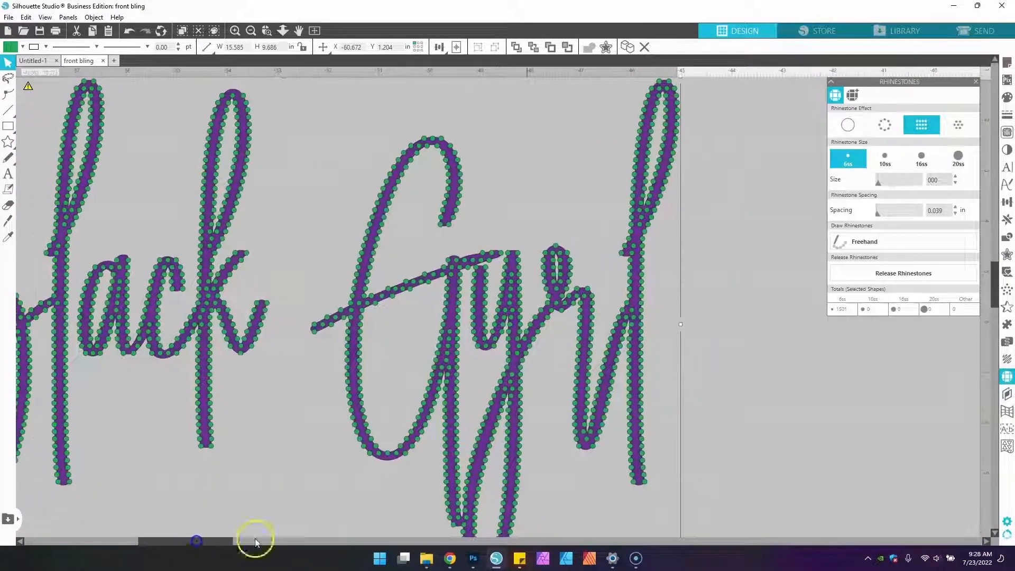
scroll(655, 453, "down", 2)
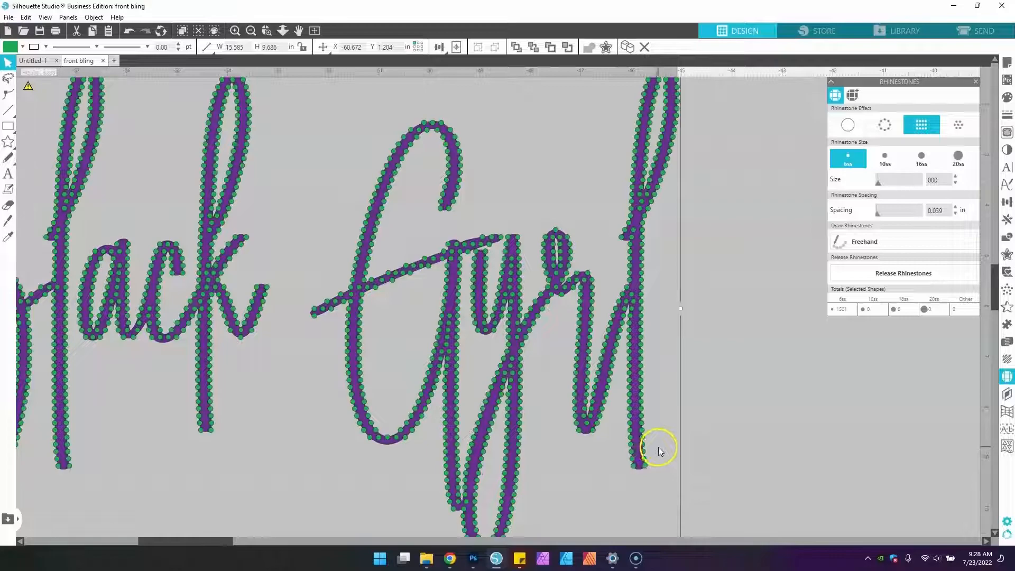
Step: Release the 6ss rhinestones of the large lettering into individual stones, keeping the rhinestone settings open
left_click(909, 278)
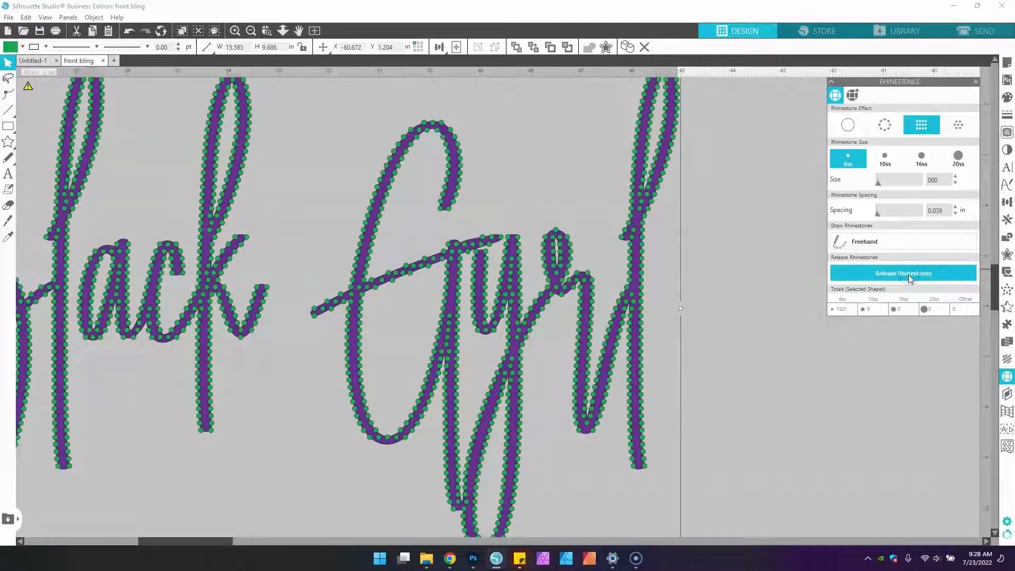
left_click(691, 310)
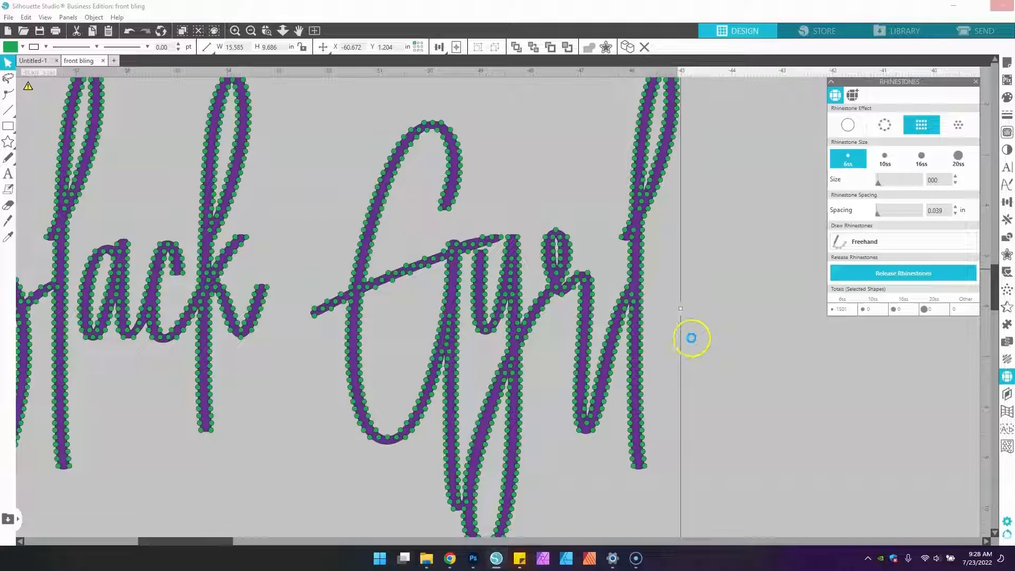
left_click(631, 252)
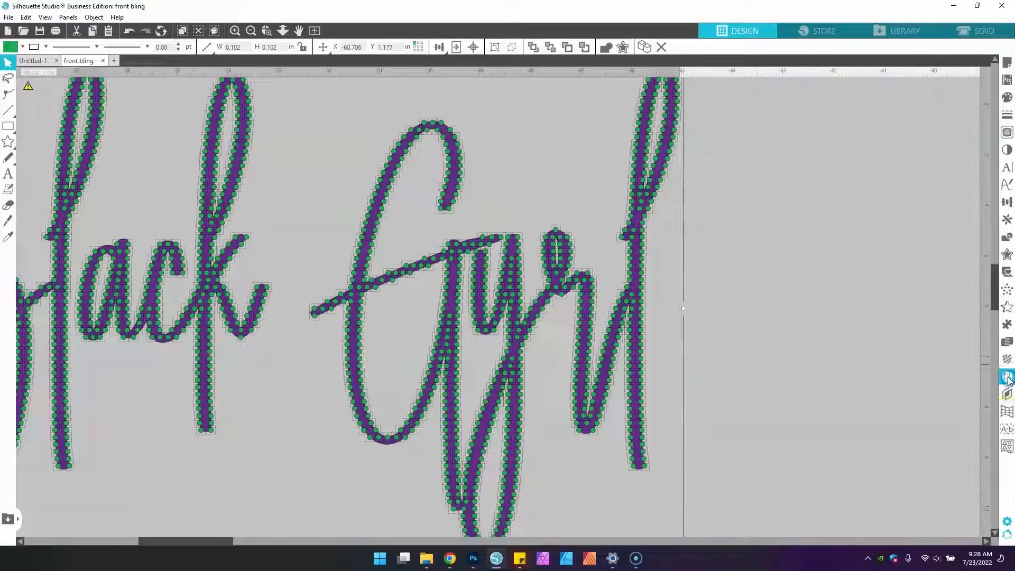
left_click(1009, 343)
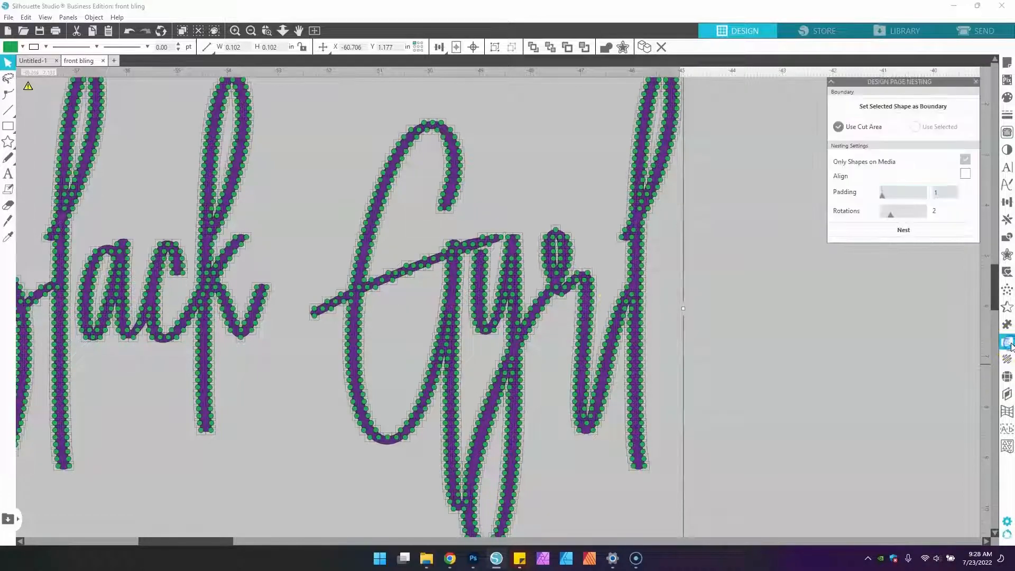
left_click(1007, 375)
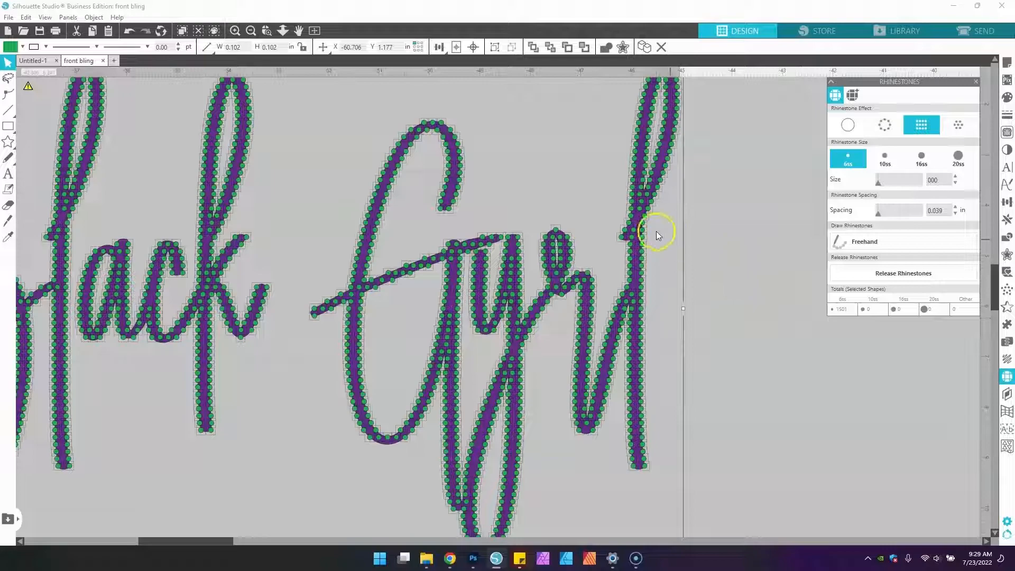
Step: Deselect the released stones and move two single stones out of the word Gyrl into the empty space above it
left_click(542, 190)
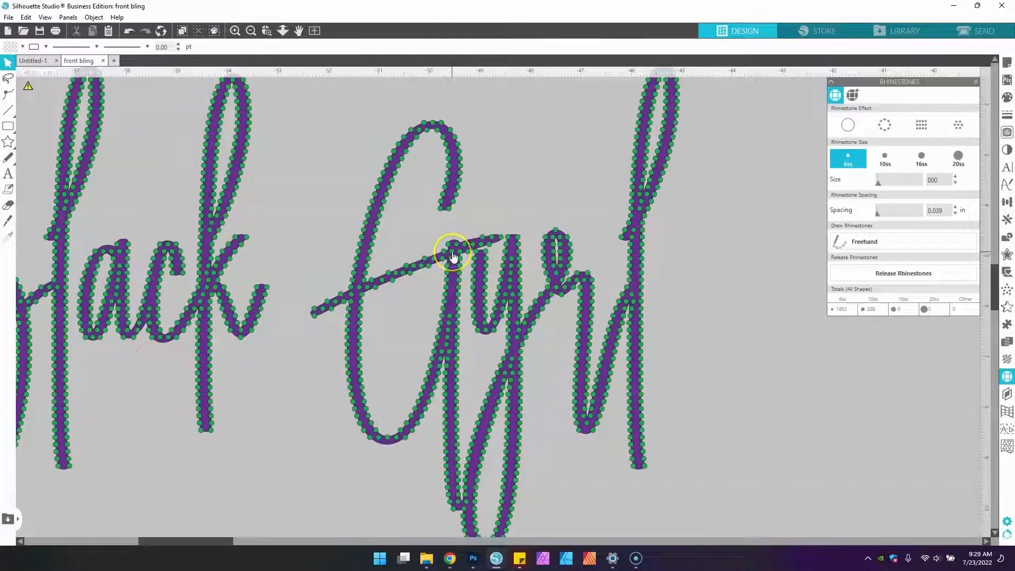
left_click_drag(453, 258, 572, 178)
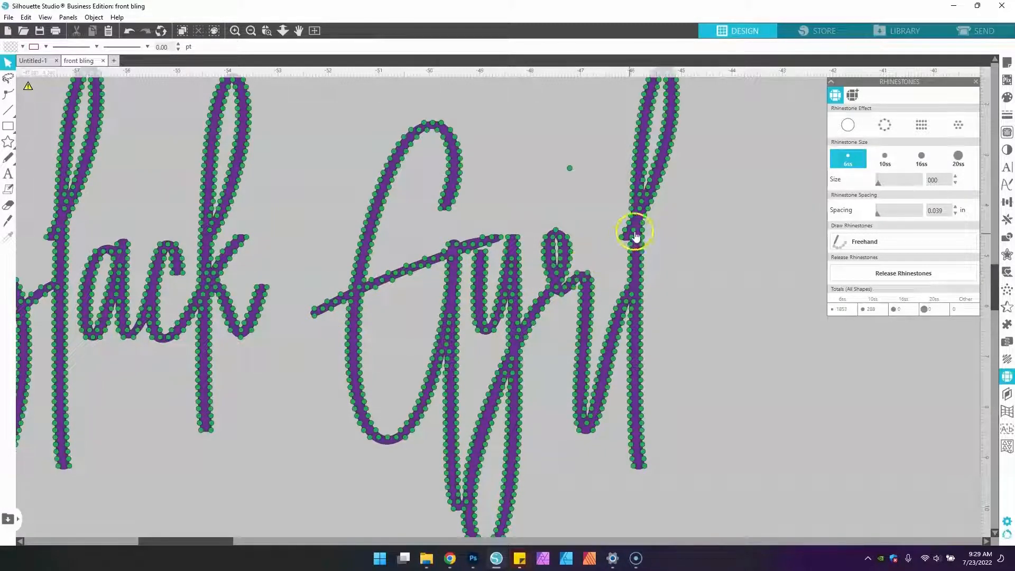
left_click_drag(569, 168, 578, 153)
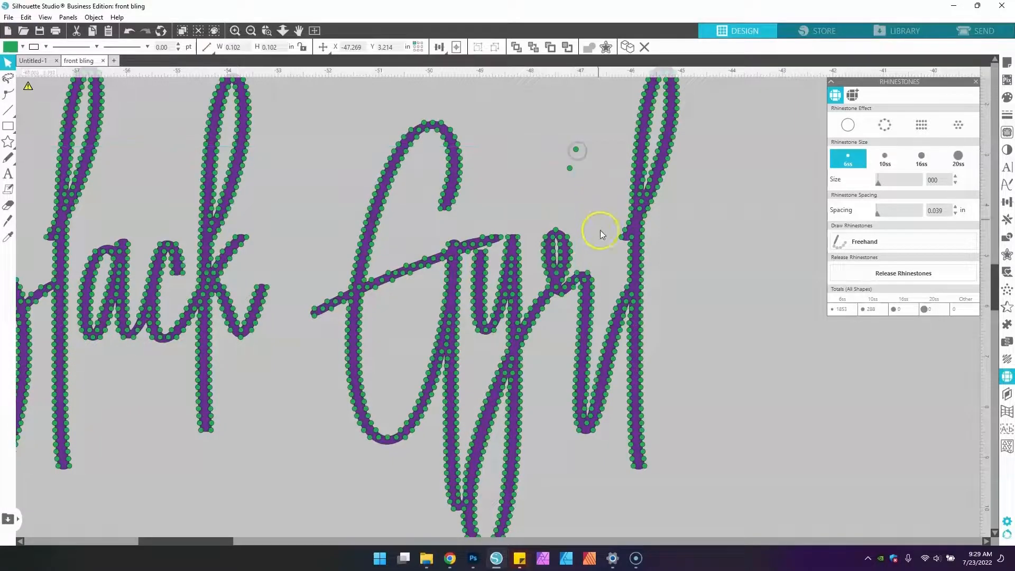
left_click(574, 312)
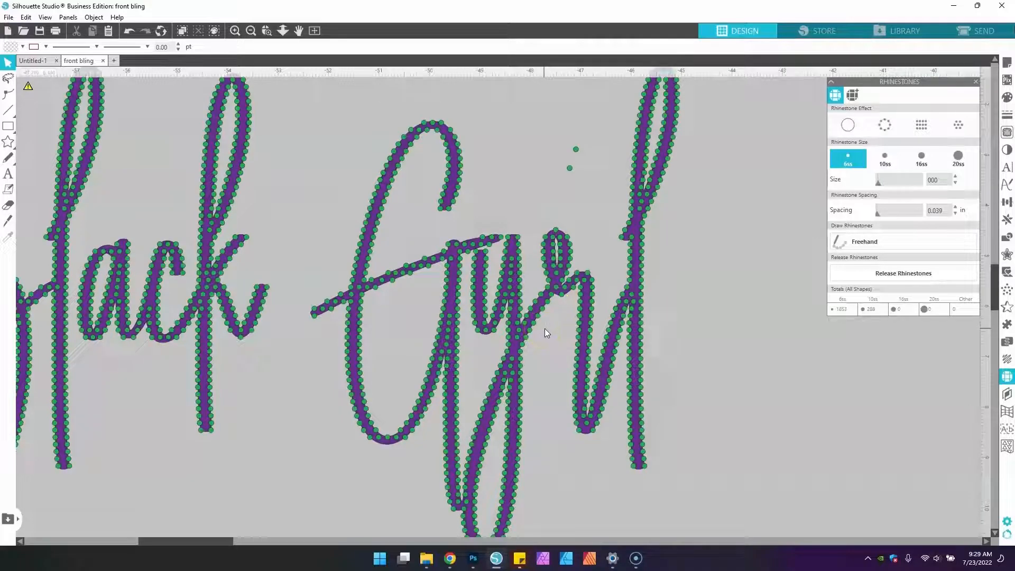
Step: Undo the single-stone moves and the rhinestone release, and revert the slight shift of the whole rhinestone lettering
left_click(129, 35)
left_click(129, 35)
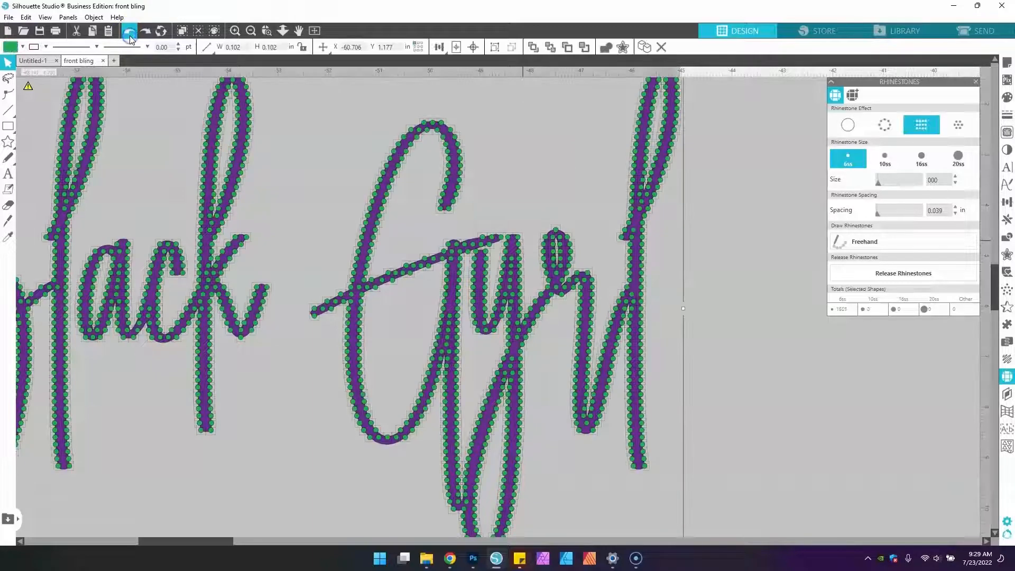
left_click(129, 37)
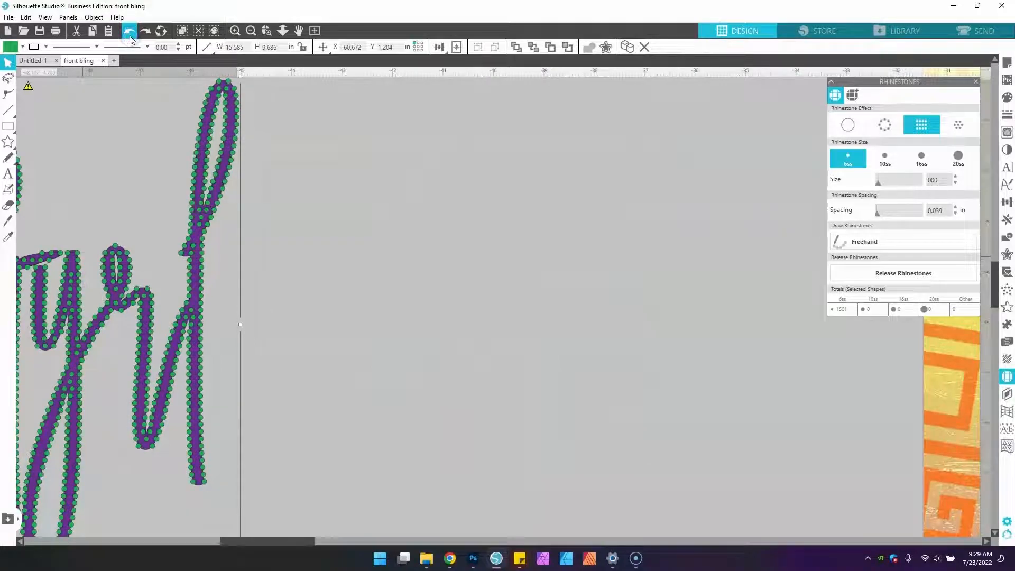
left_click_drag(206, 235, 211, 221)
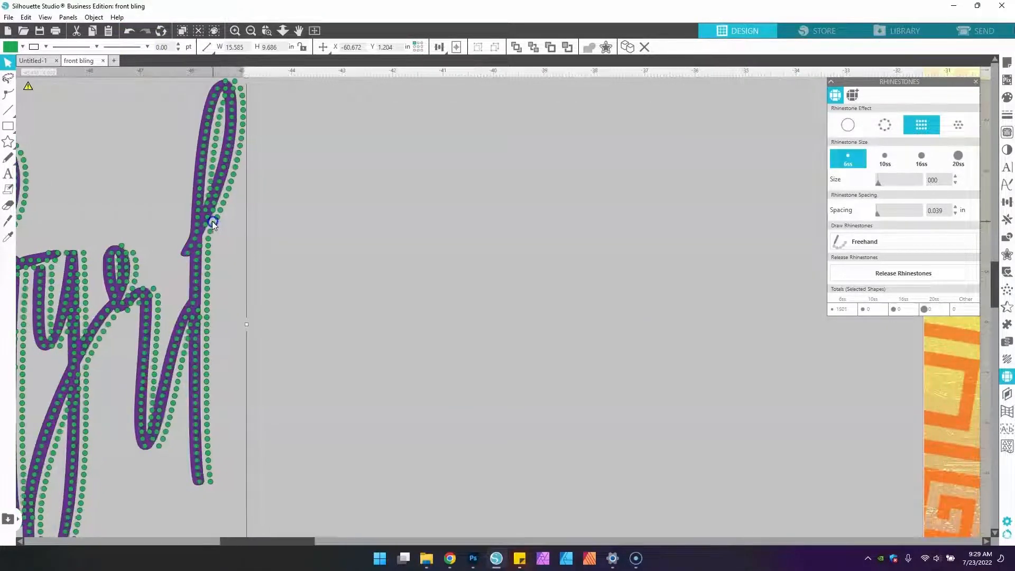
left_click(129, 31)
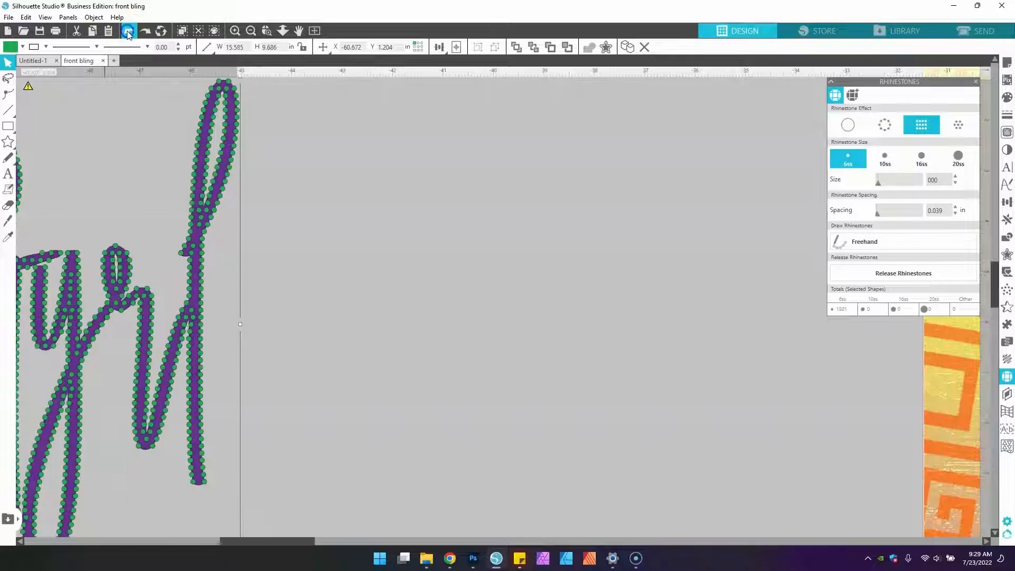
Step: Set the large lettering's stones to 16ss and duplicate the rhinestone lettering
left_click(921, 159)
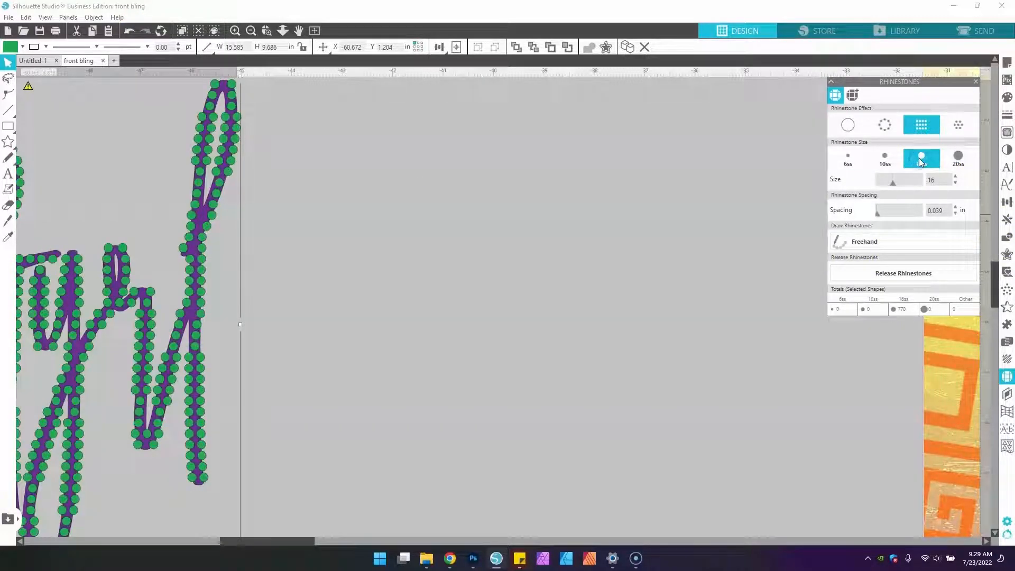
left_click_drag(230, 538, 217, 538)
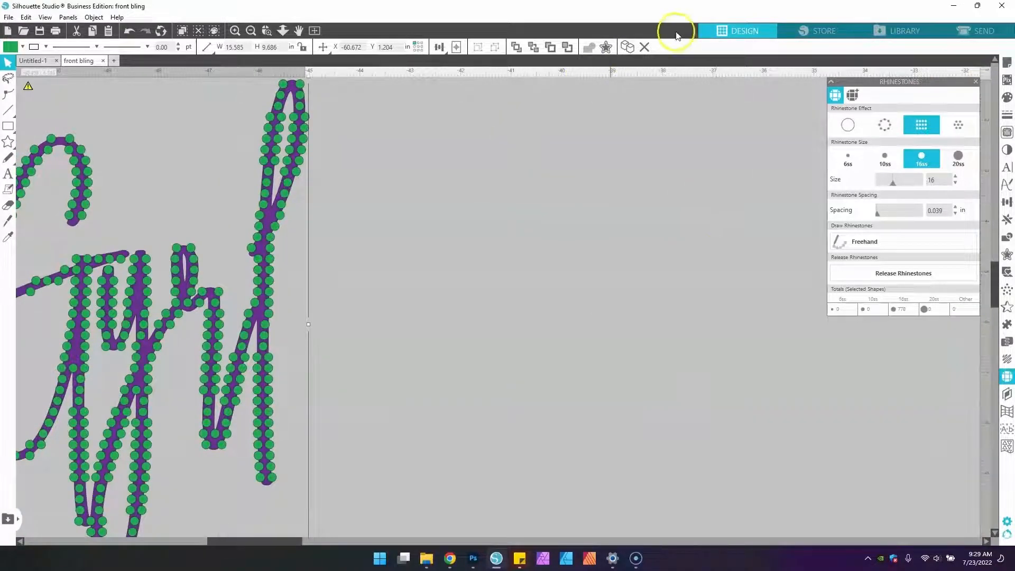
left_click(627, 46)
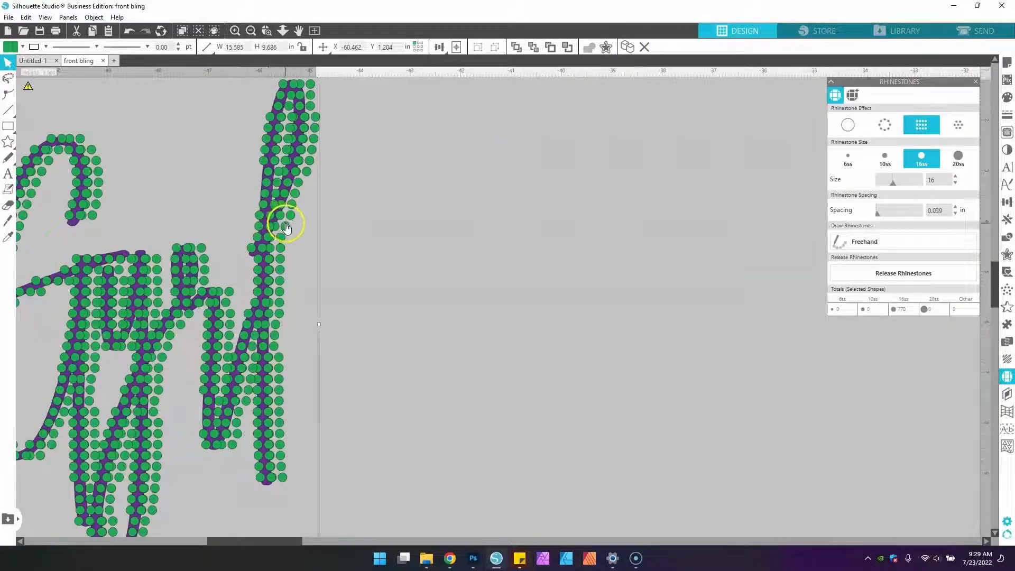
Step: Set the first copy's stones to 10ss and make a second copy with 6ss stones, placed beside the purple lettering
left_click(885, 167)
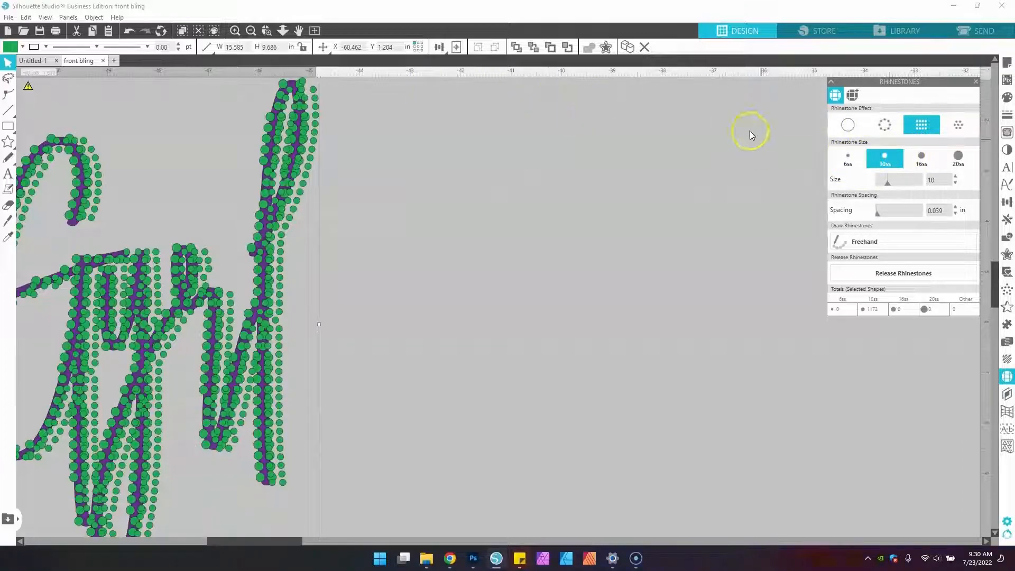
left_click(632, 53)
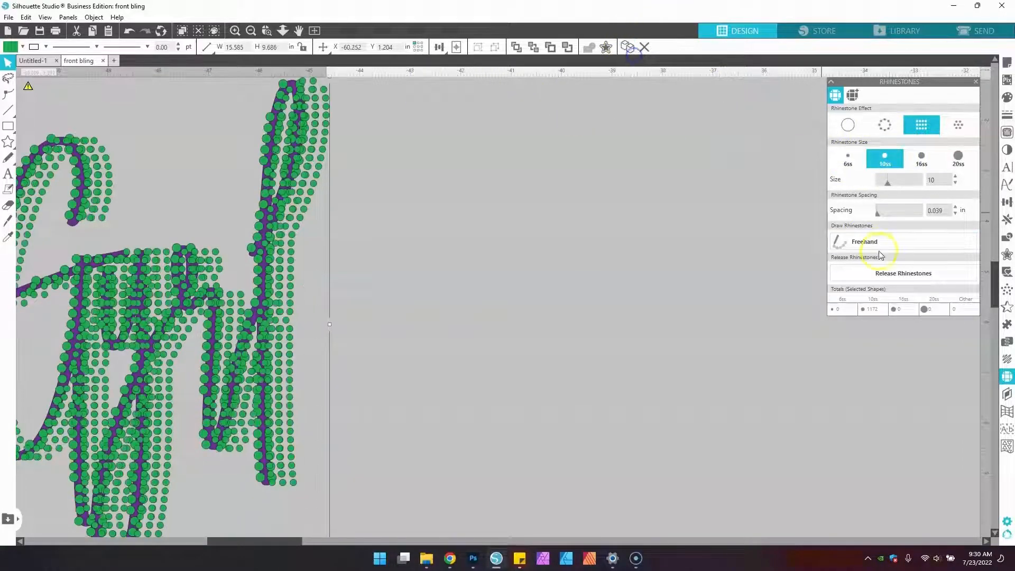
left_click(847, 159)
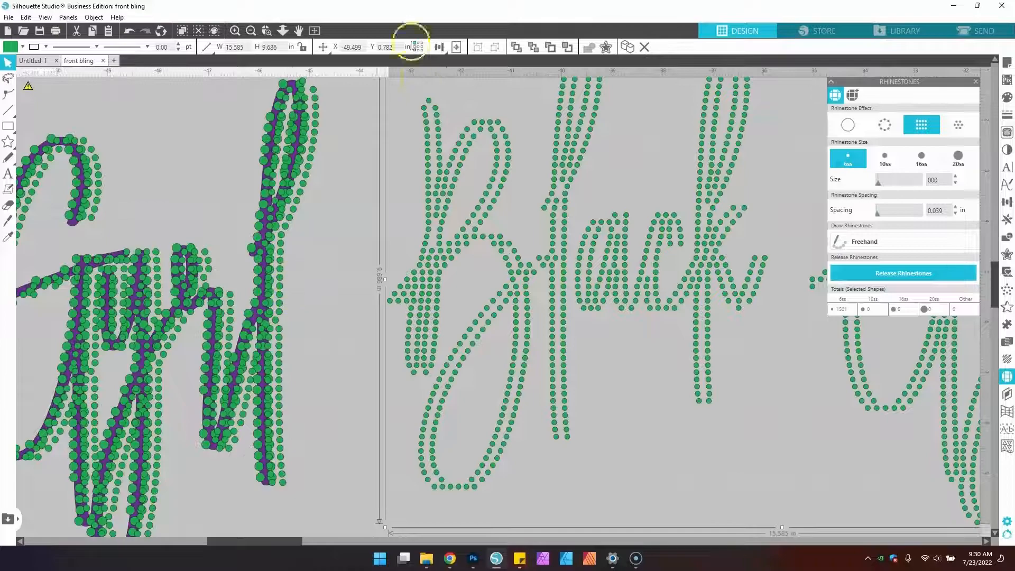
Step: Fill the 6ss copy with light red and move the 10ss copy off the purple lettering onto the red copy
left_click(22, 46)
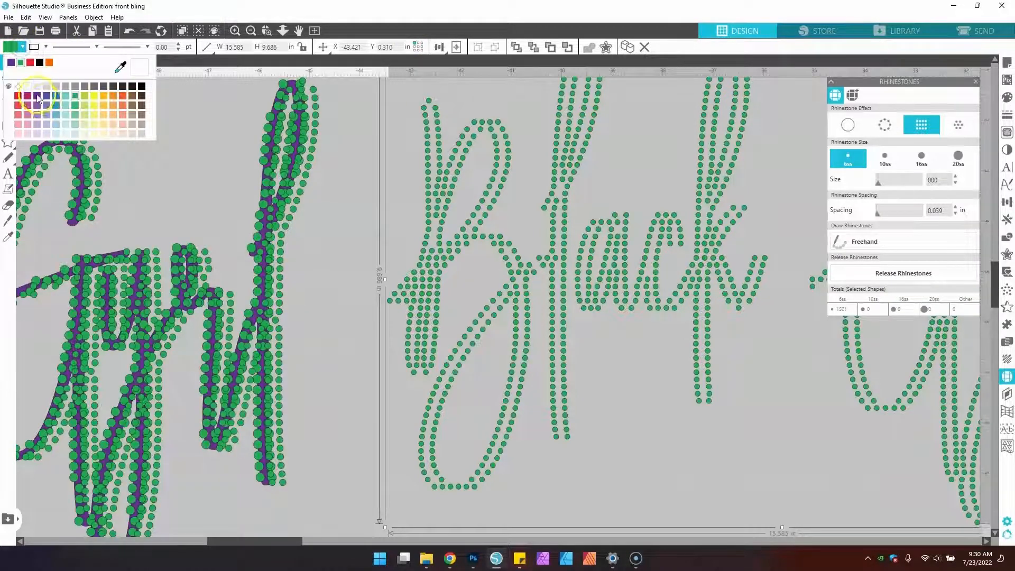
left_click(19, 115)
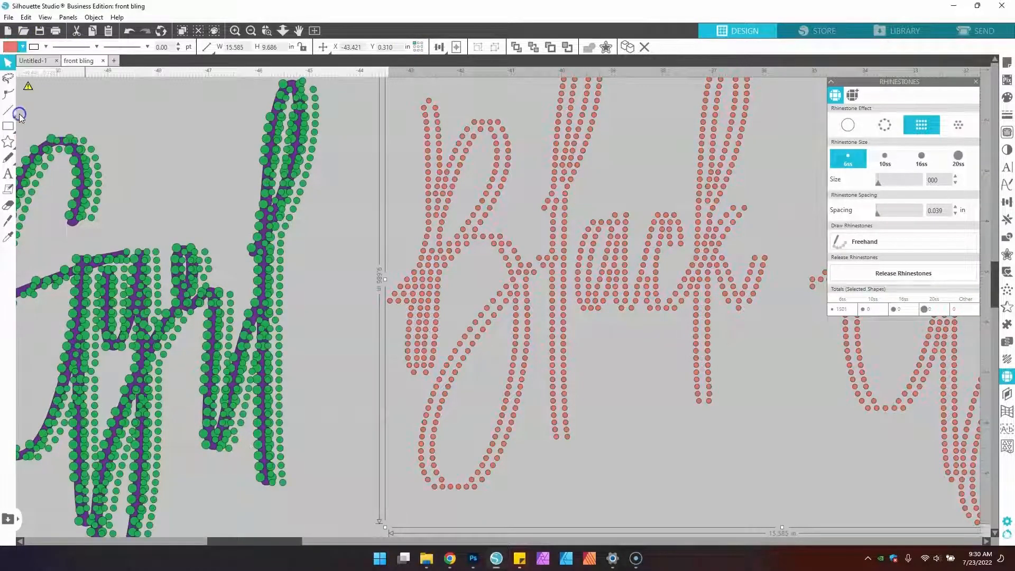
left_click_drag(290, 200, 550, 230)
left_click(163, 148)
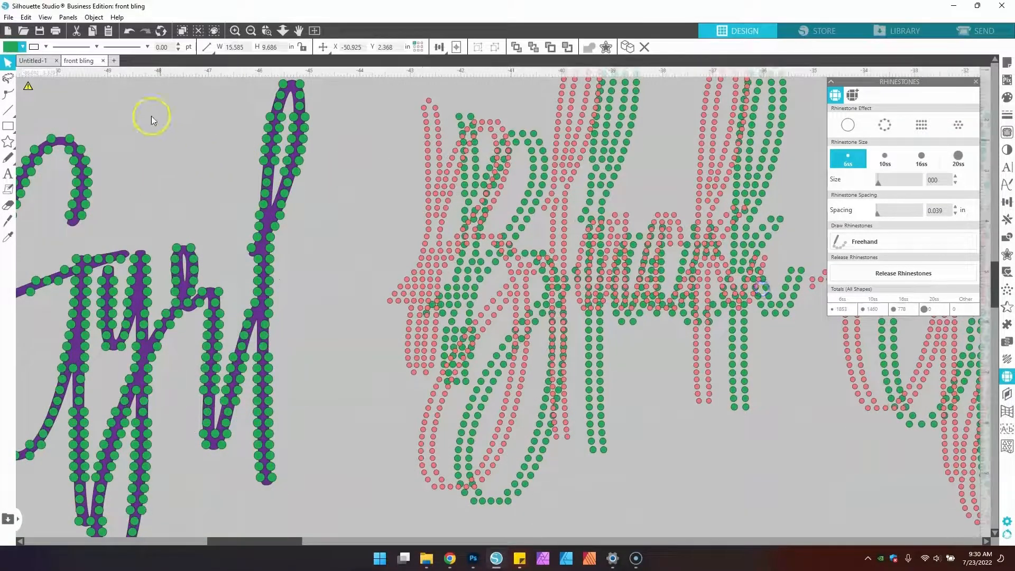
left_click(22, 47)
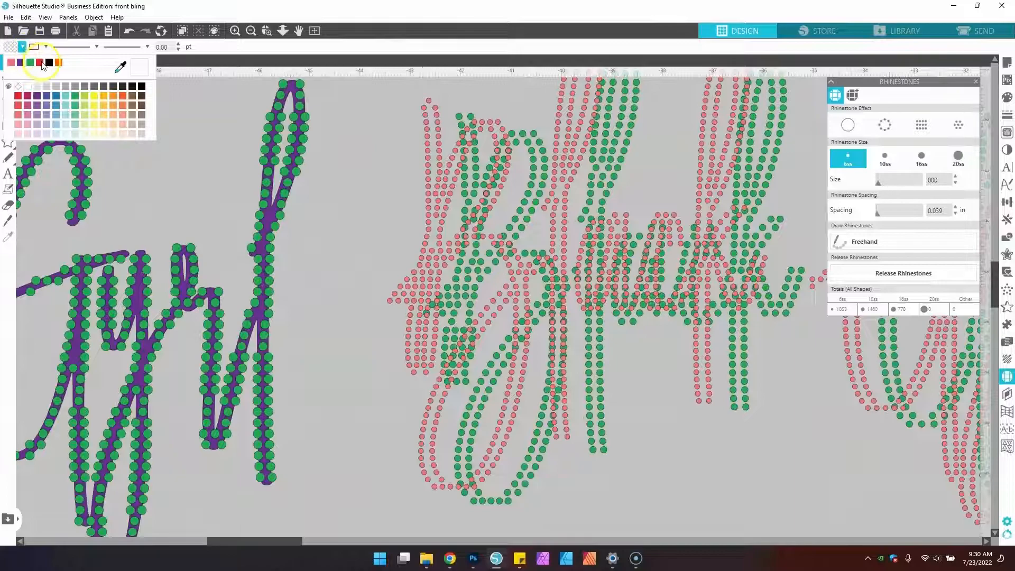
left_click(58, 63)
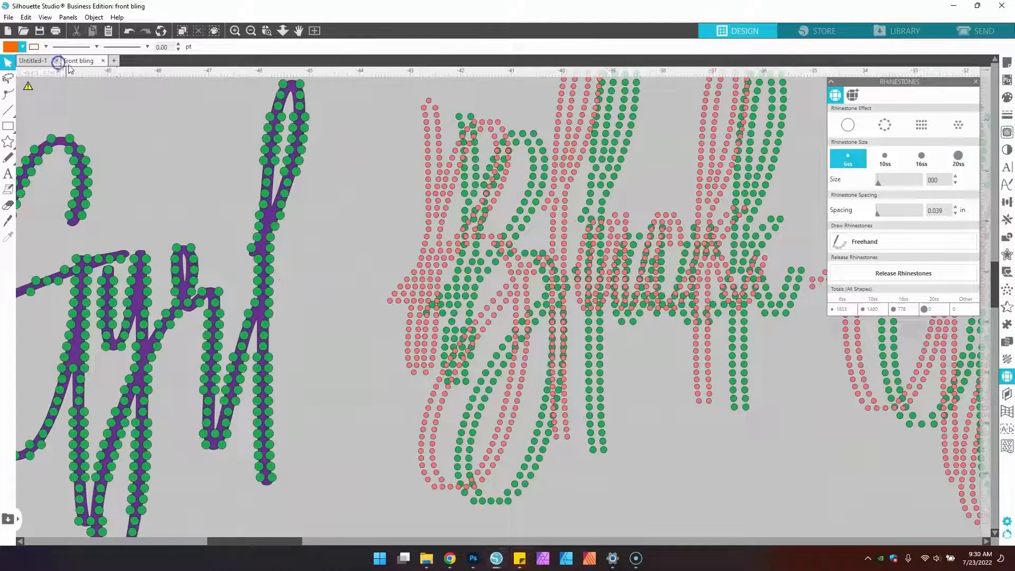
left_click(437, 135)
left_click(77, 74)
left_click(46, 47)
left_click(497, 208)
left_click(520, 214)
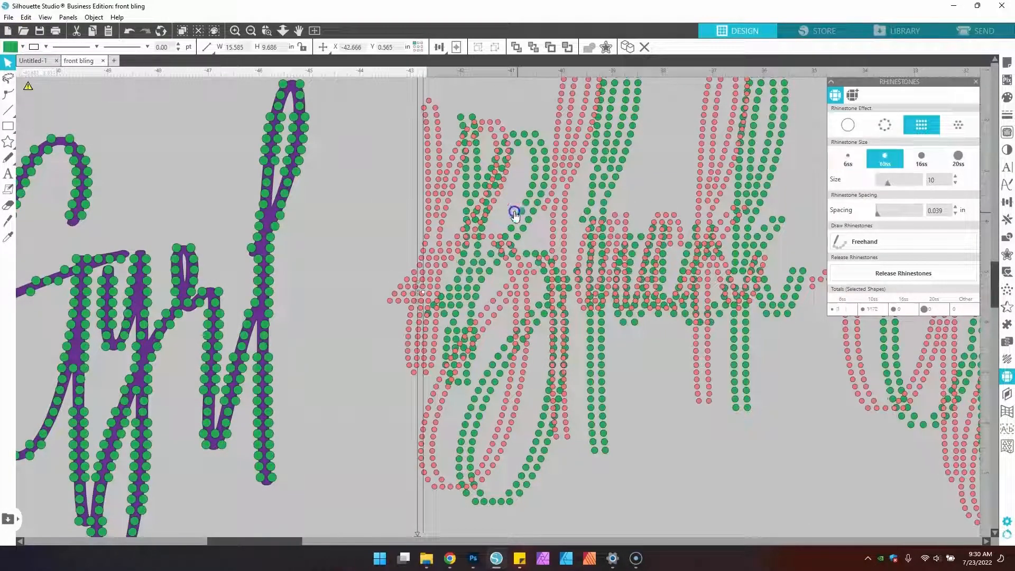
left_click(490, 206)
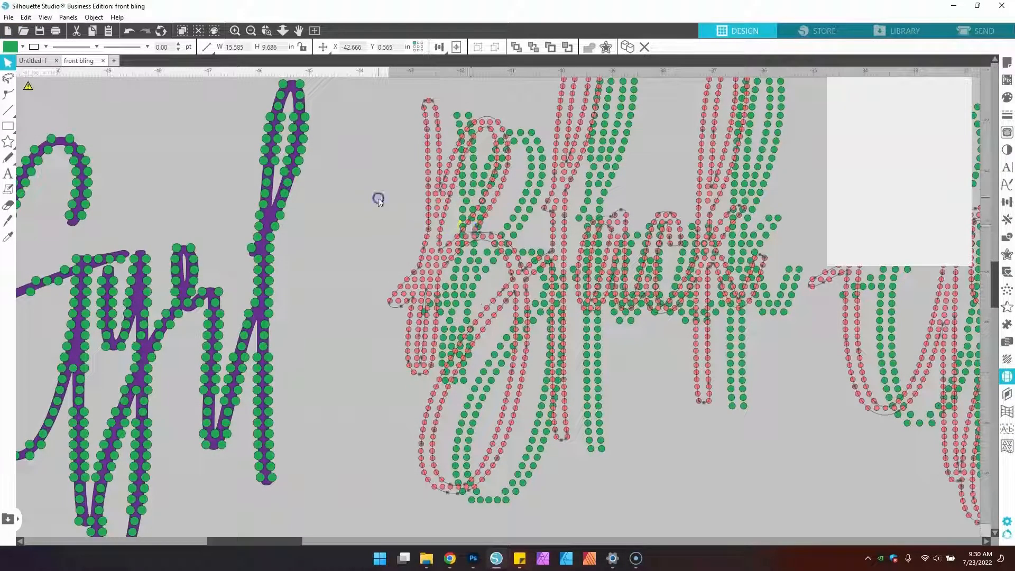
left_click(379, 198)
Step: Fill the green 10ss rhinestone copy that overlaps the light red lettering with orange
left_click(563, 174)
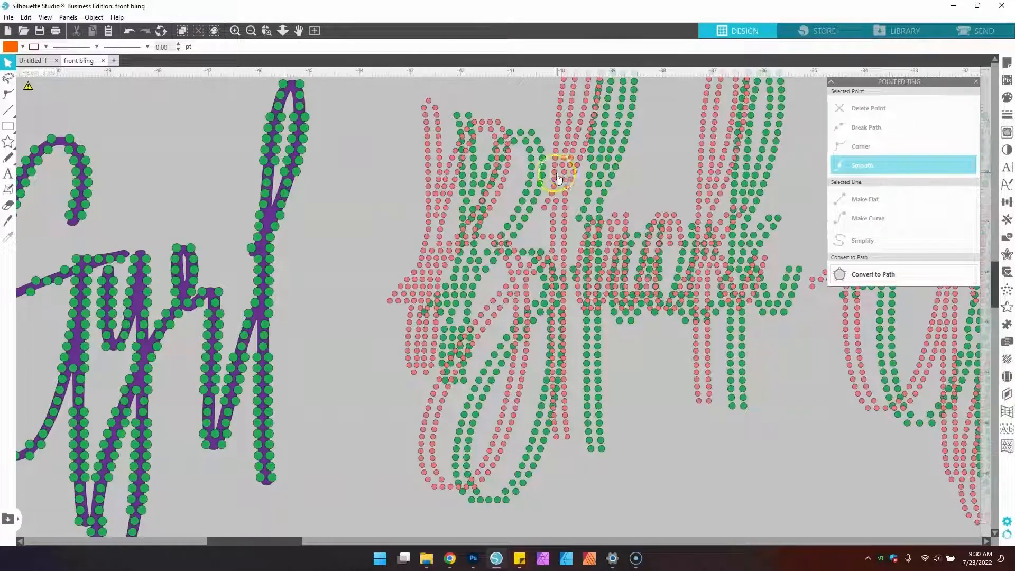
left_click(541, 173)
left_click(23, 47)
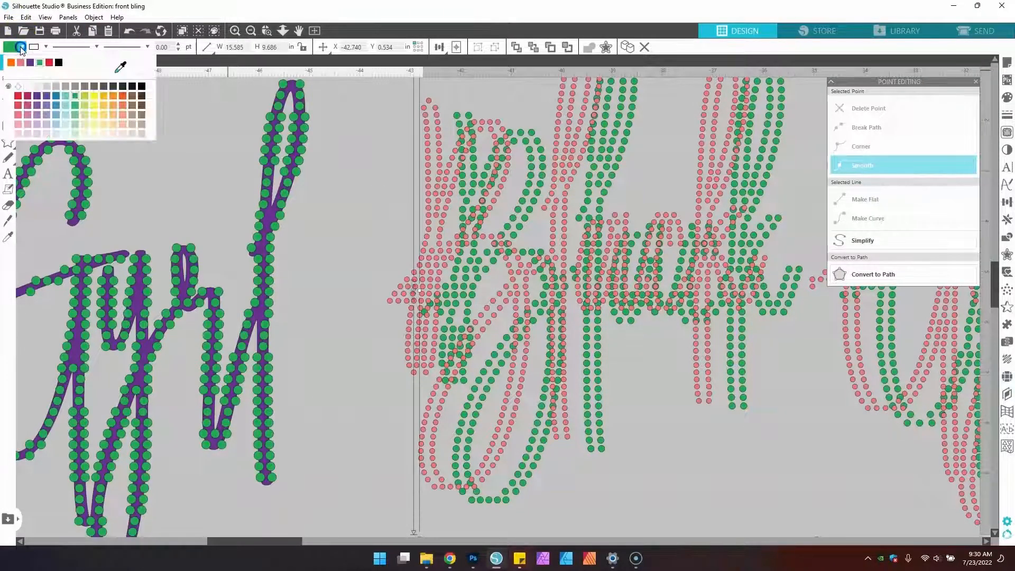
left_click(11, 62)
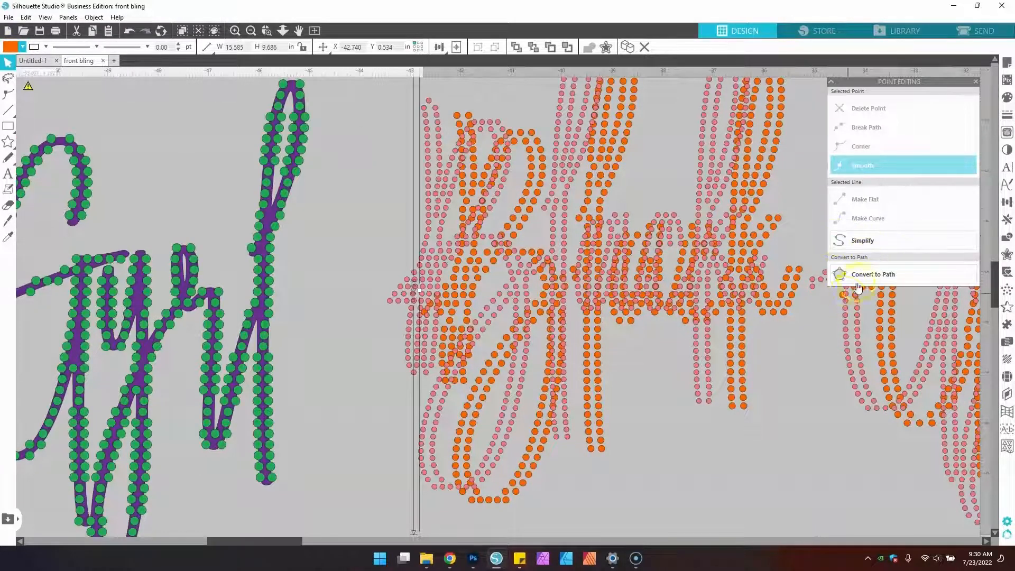
Step: Duplicate the green 16ss rhinestone lettering, set the copy's stones to 20ss and move it over the light red and orange copies
left_click(296, 172)
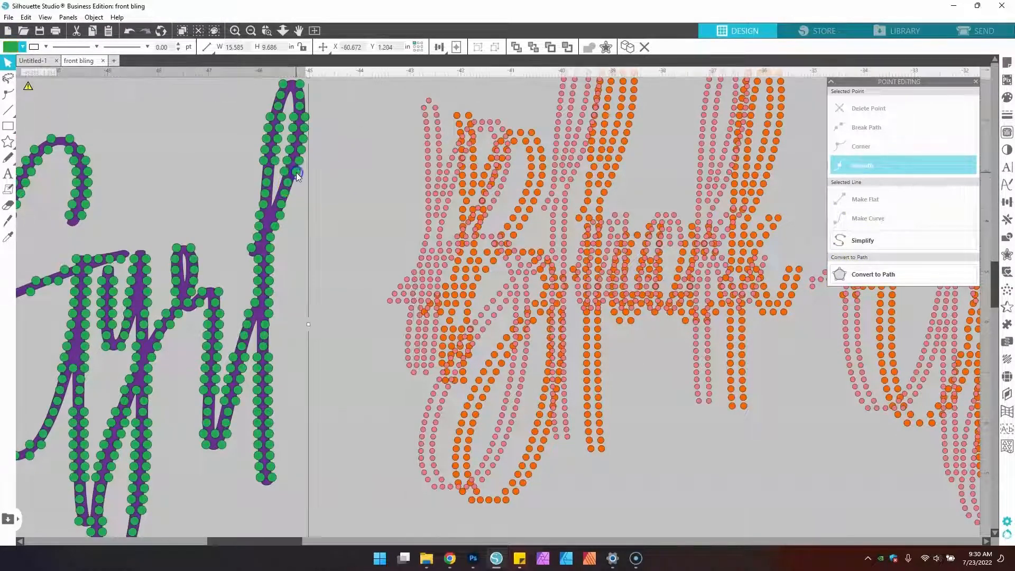
left_click(1007, 376)
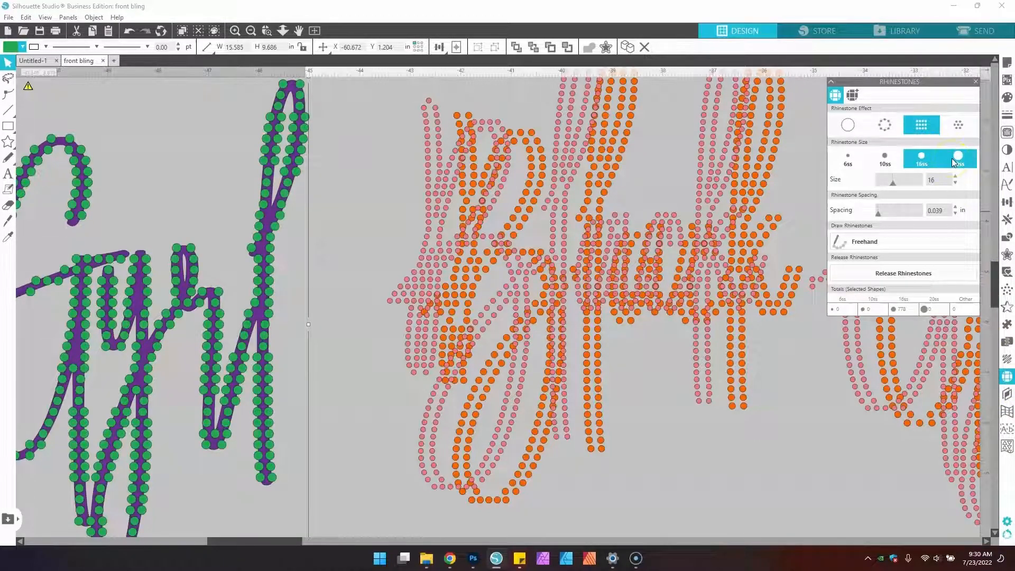
left_click(627, 47)
left_click(903, 192)
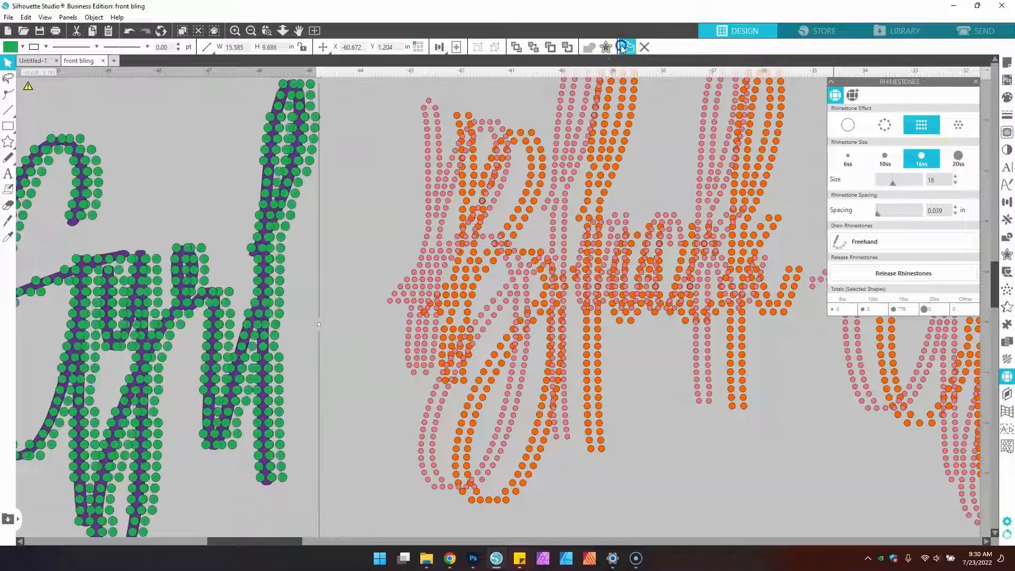
left_click(958, 158)
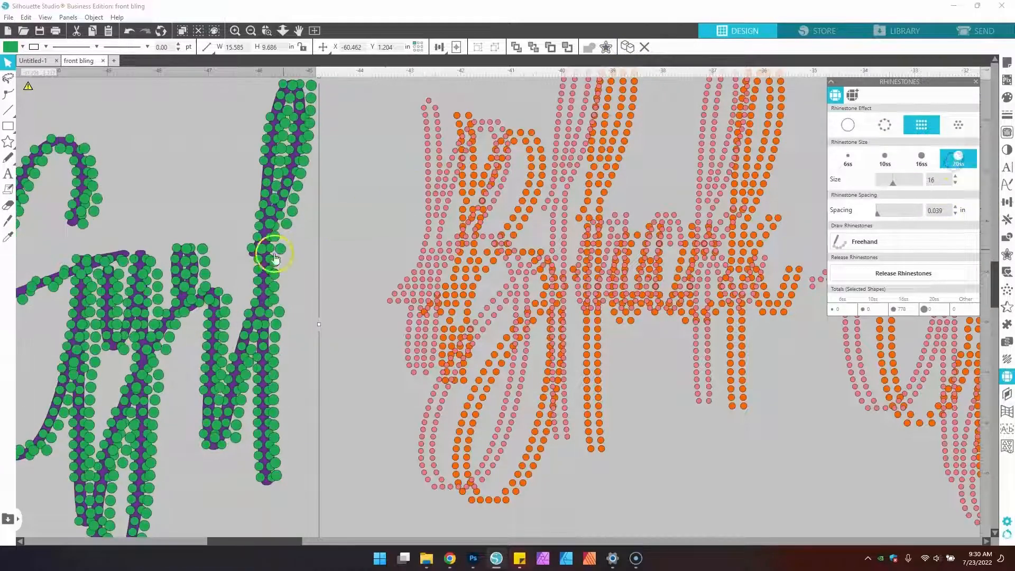
left_click_drag(280, 257, 788, 333)
left_click_drag(653, 386, 790, 394)
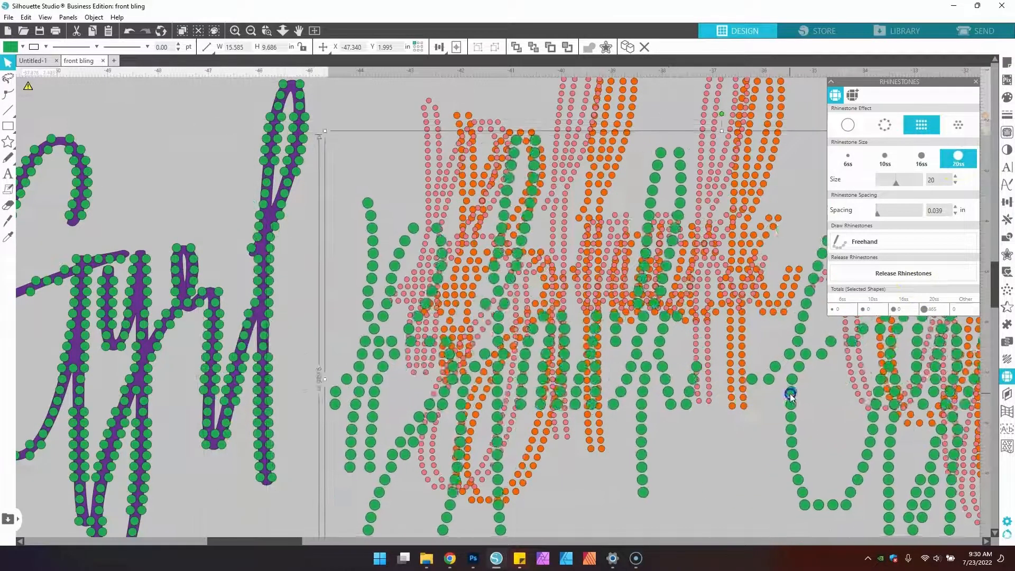
Step: Fill the 20ss rhinestone copy with blue and shift it further away from the purple lettering
left_click(21, 46)
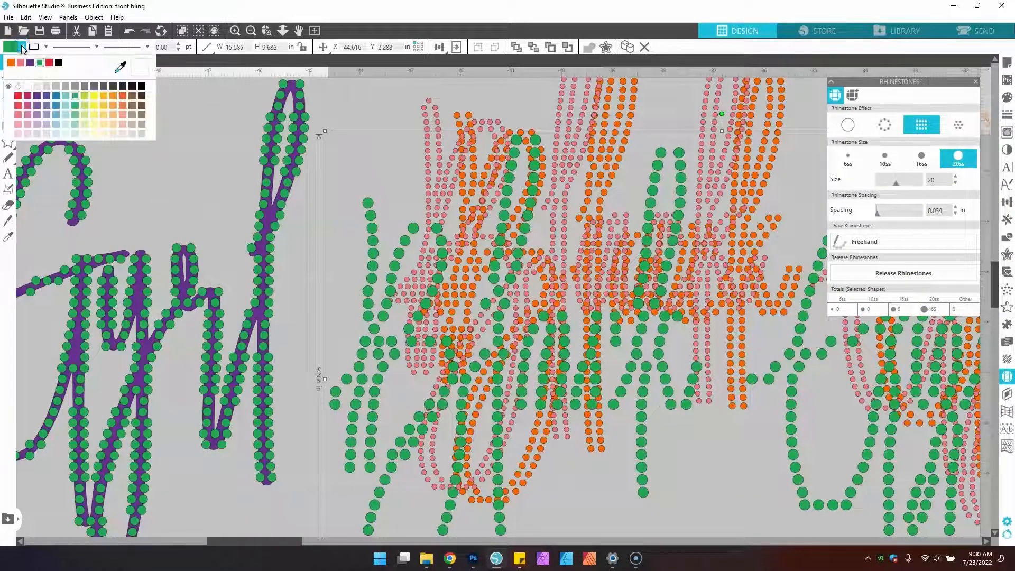
left_click(56, 96)
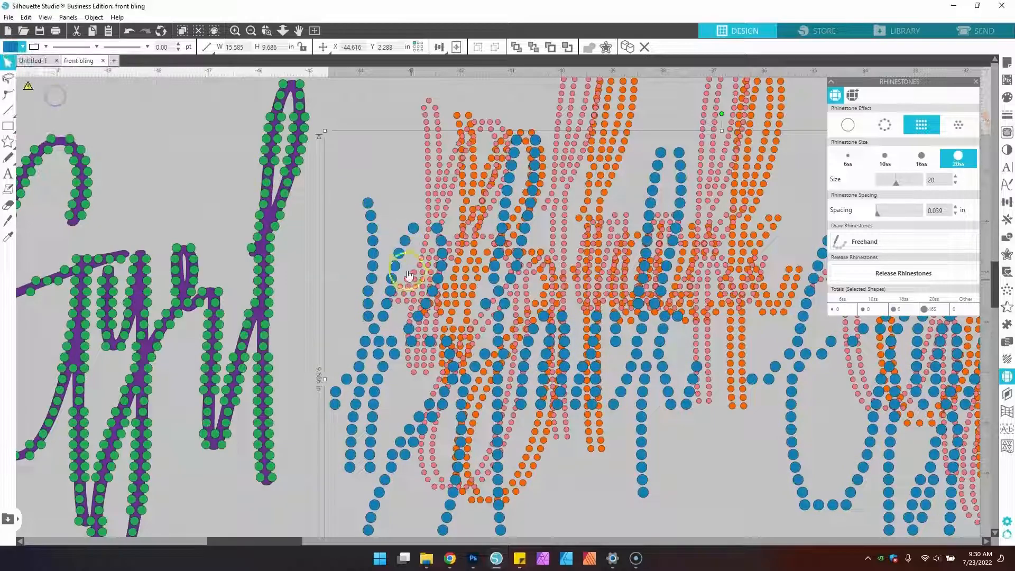
left_click_drag(410, 337, 570, 333)
Step: Release the rhinestones of the green 16ss lettering on the purple Black Gyrl text and deselect it
left_click_drag(269, 542, 189, 535)
left_click(275, 467)
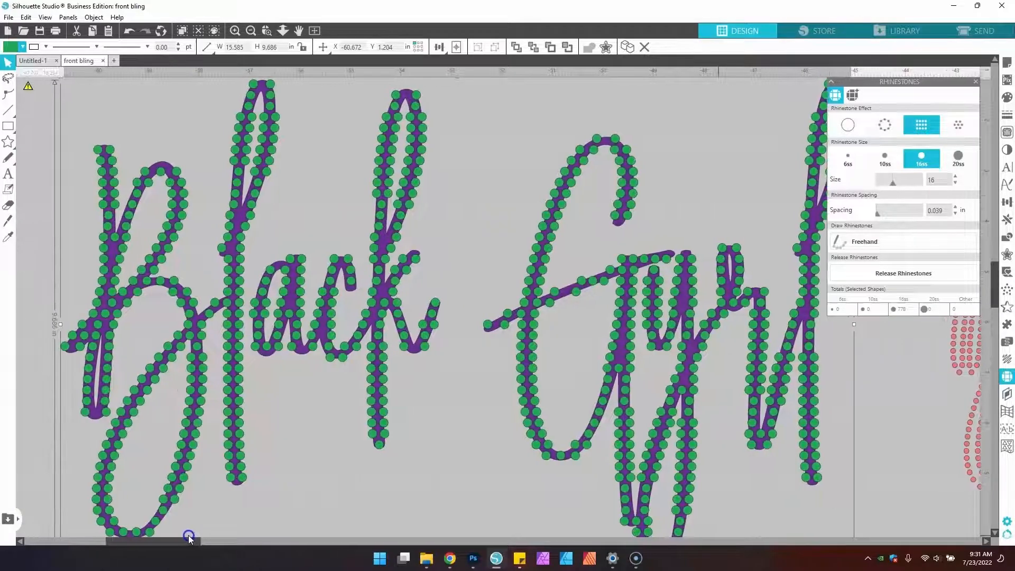
left_click(897, 275)
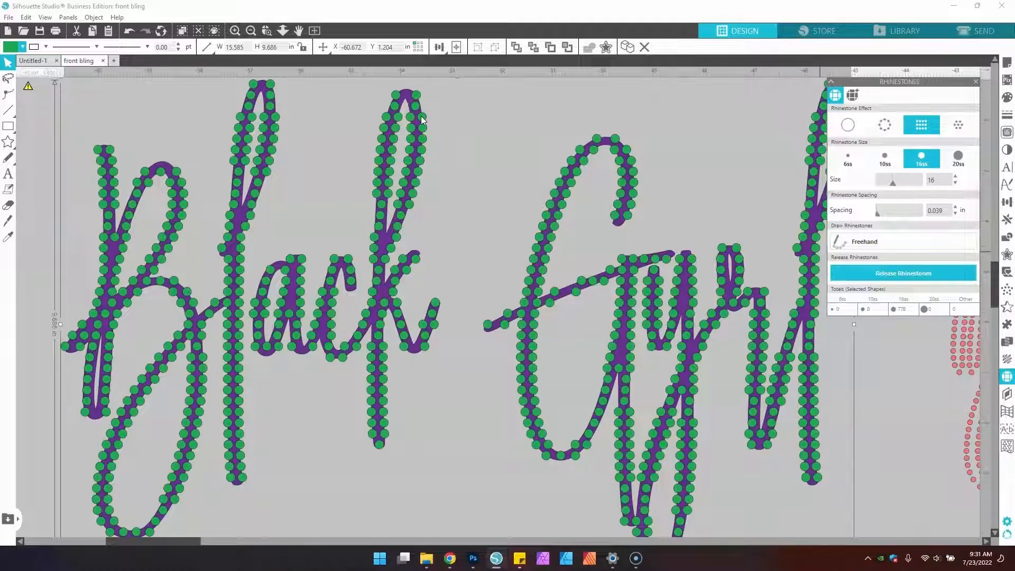
left_click(516, 107)
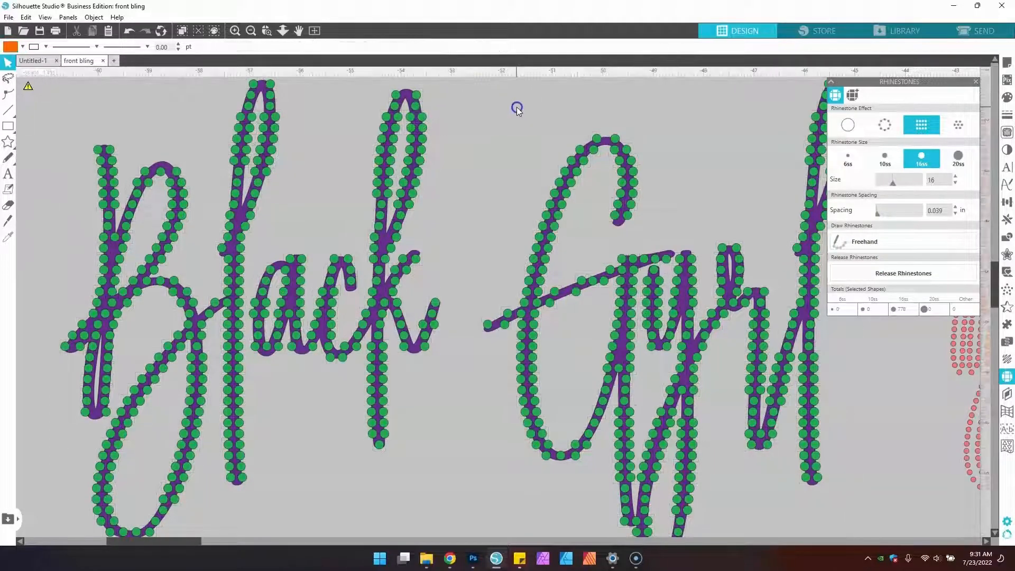
Step: Pull the surplus green stones off the left edge of the B's upper stem and park them beside the letter
left_click(234, 101)
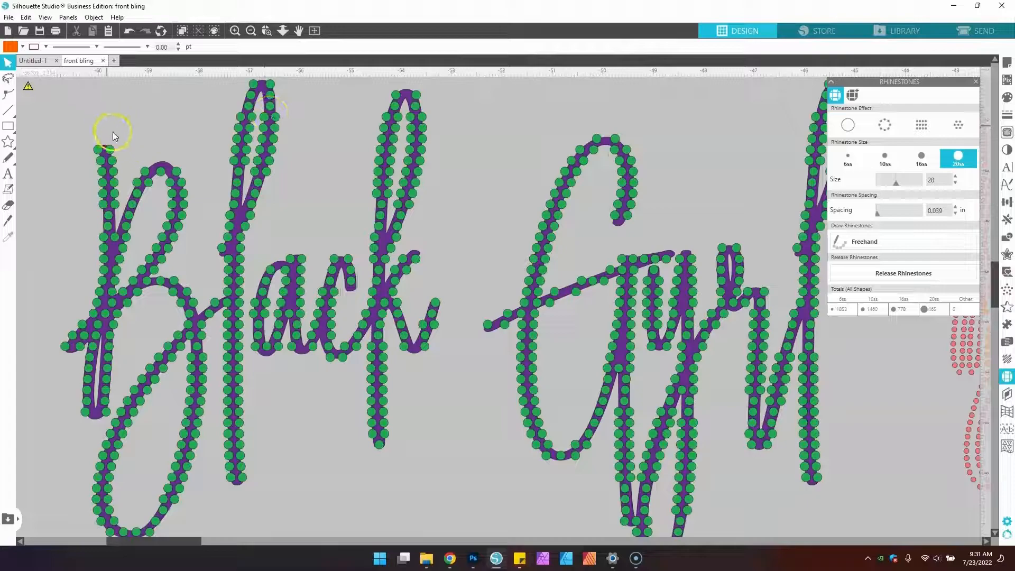
left_click(88, 159)
left_click_drag(101, 158, 61, 167)
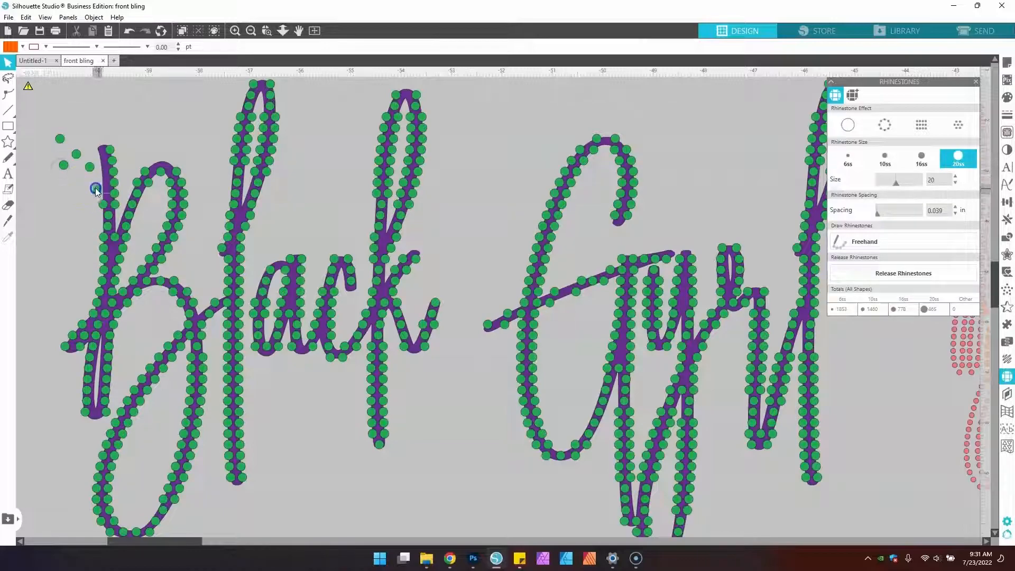
left_click_drag(101, 199, 63, 181)
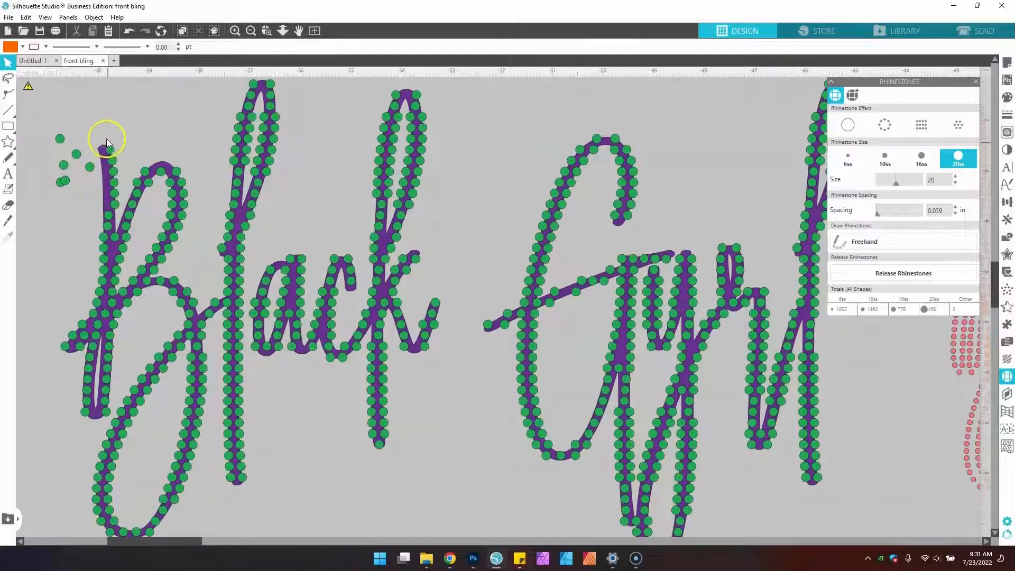
Step: Select the remaining column of five stones on the B's upper stem and center it on the purple stroke
mouse_move(115, 143)
left_mouse_down()
mouse_move(108, 165)
mouse_move(122, 196)
left_mouse_up()
left_click(117, 204, "shift")
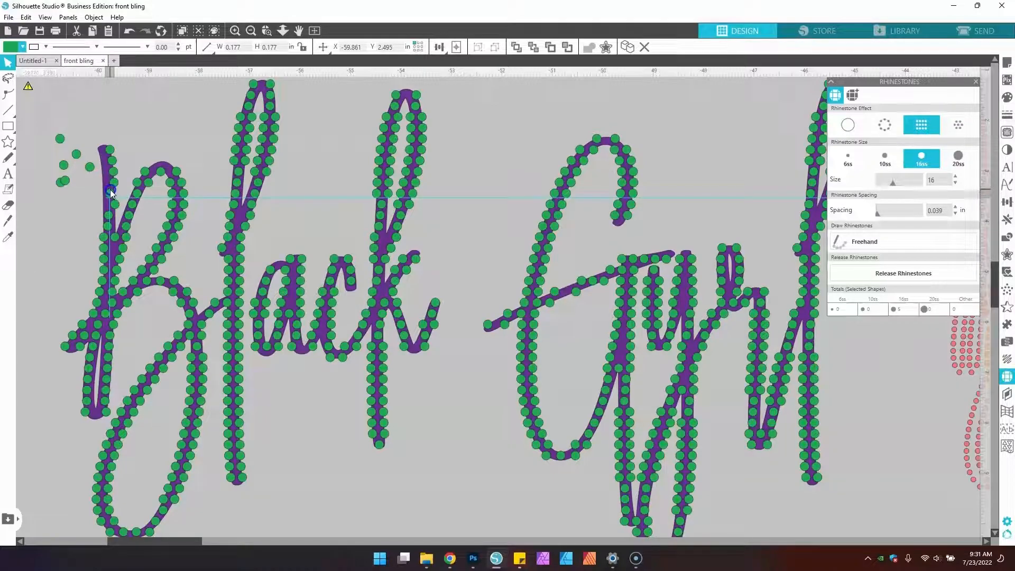
left_click(110, 189)
left_click(112, 161)
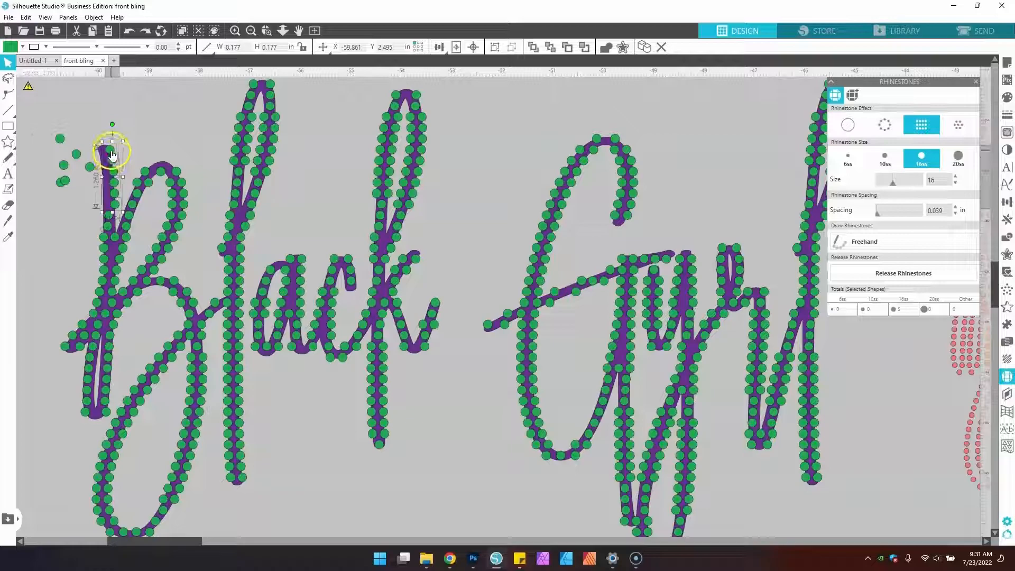
key("Delete")
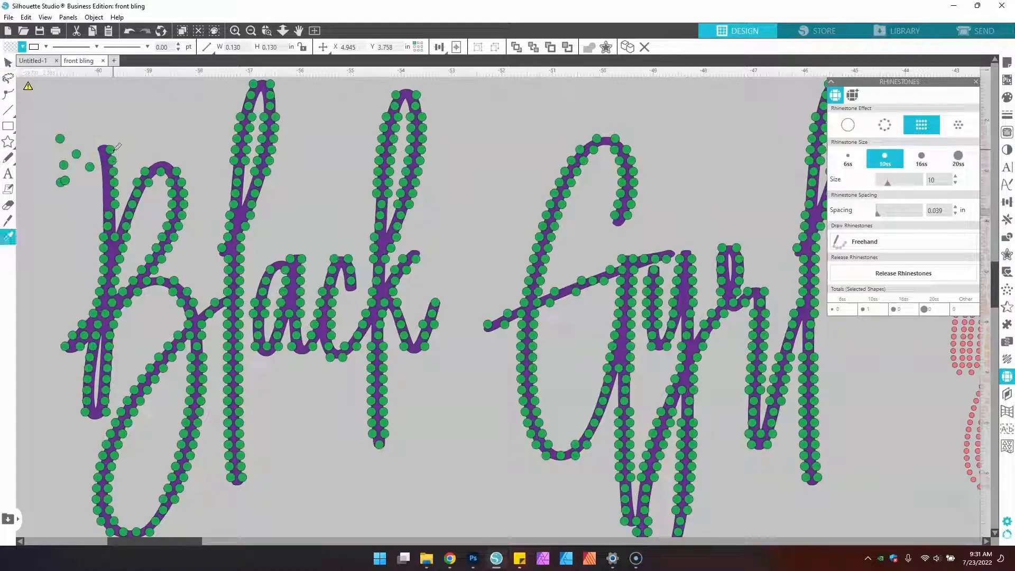
key("ctrl+z")
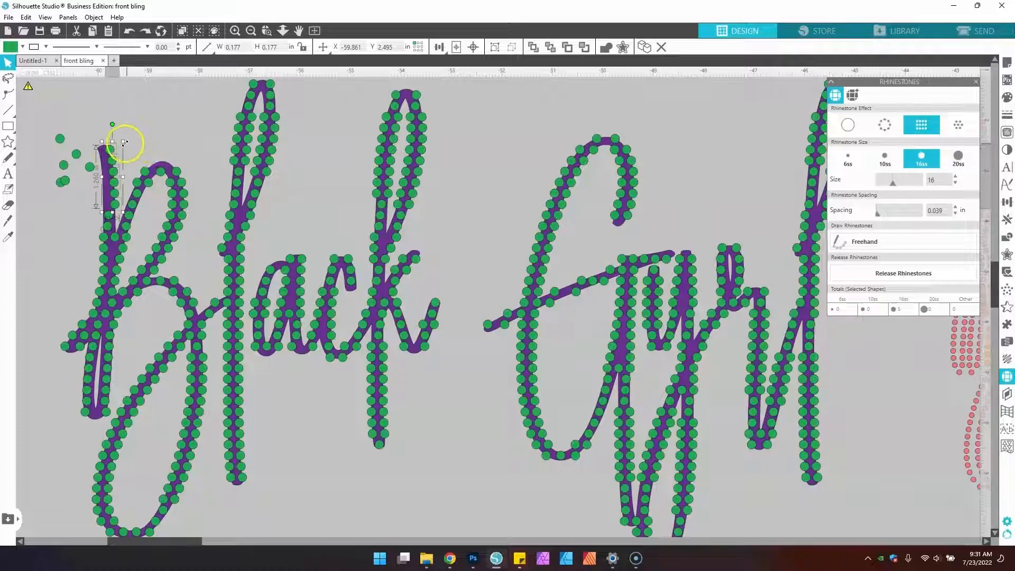
left_click_drag(110, 152, 105, 154)
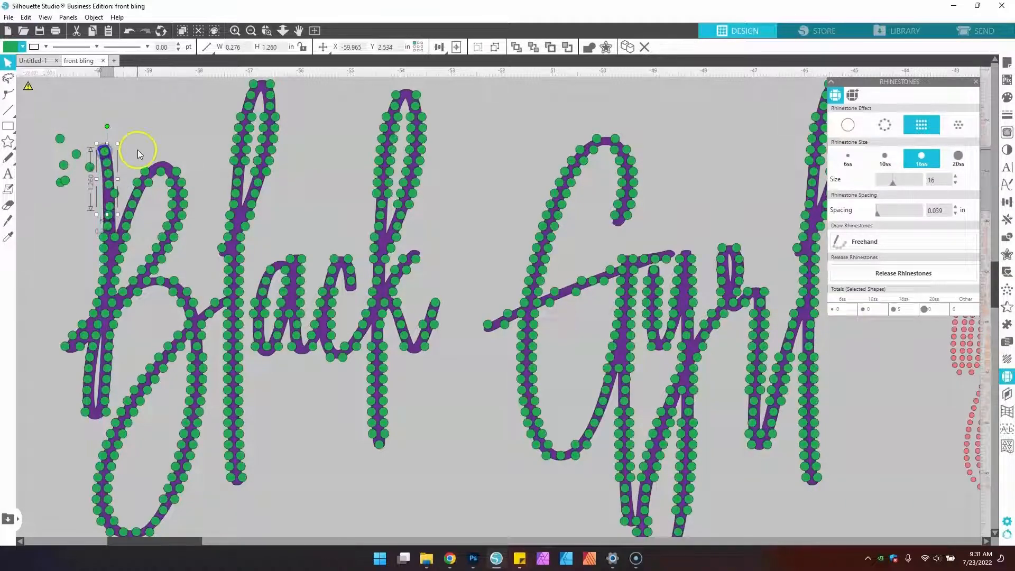
Step: Fine-tune the positions of the stones down the B's upper stem so they follow the purple stroke
left_click(150, 198)
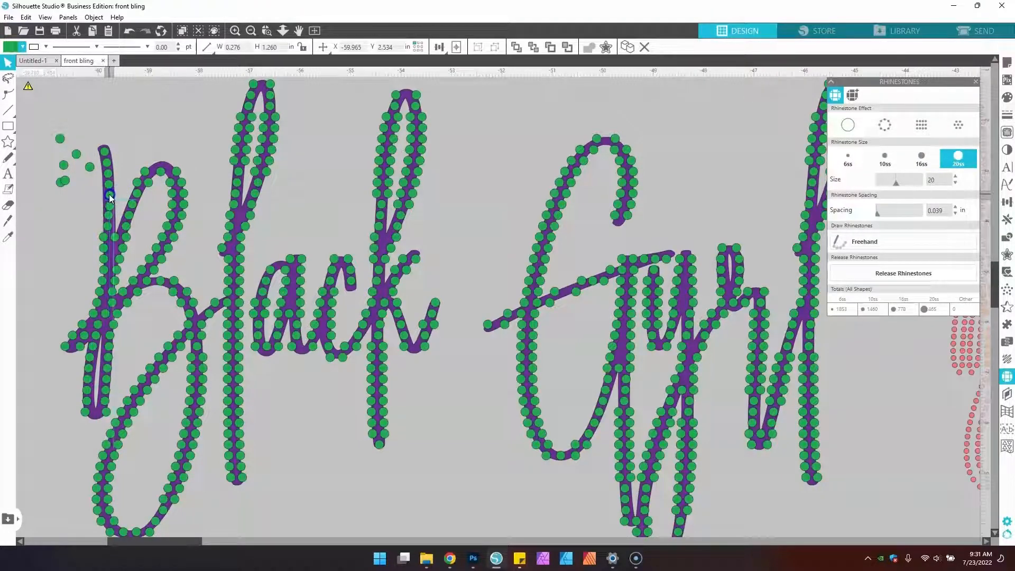
left_click_drag(110, 193, 109, 203)
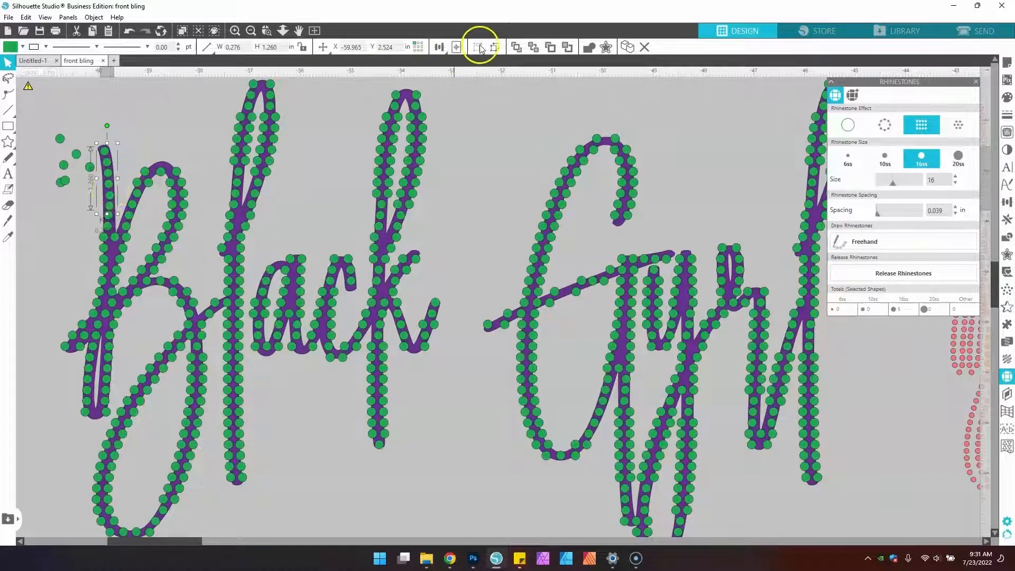
left_click(136, 153)
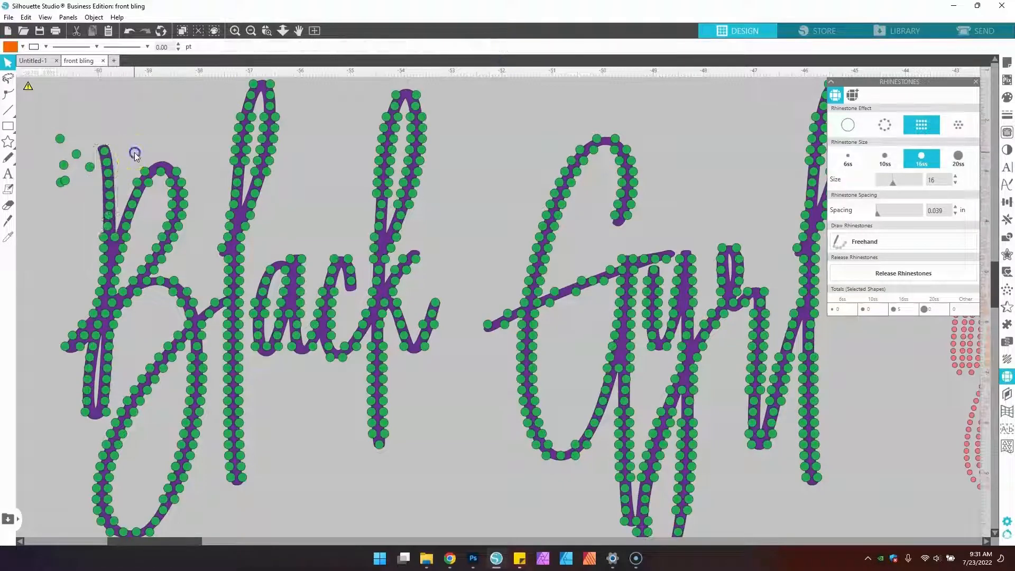
left_click(109, 219)
right_click(110, 218)
left_click(119, 159)
left_click(113, 215)
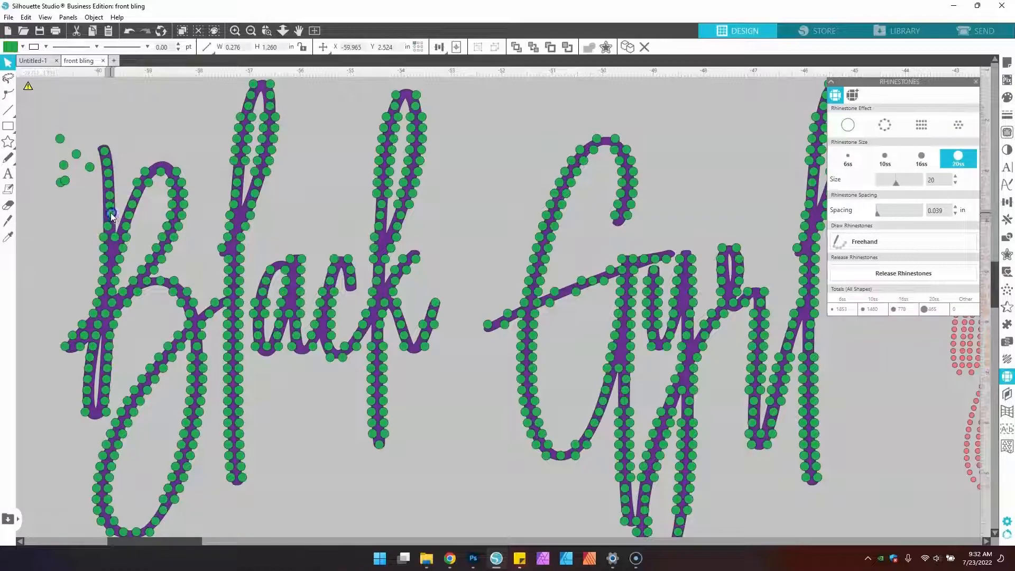
key("Delete")
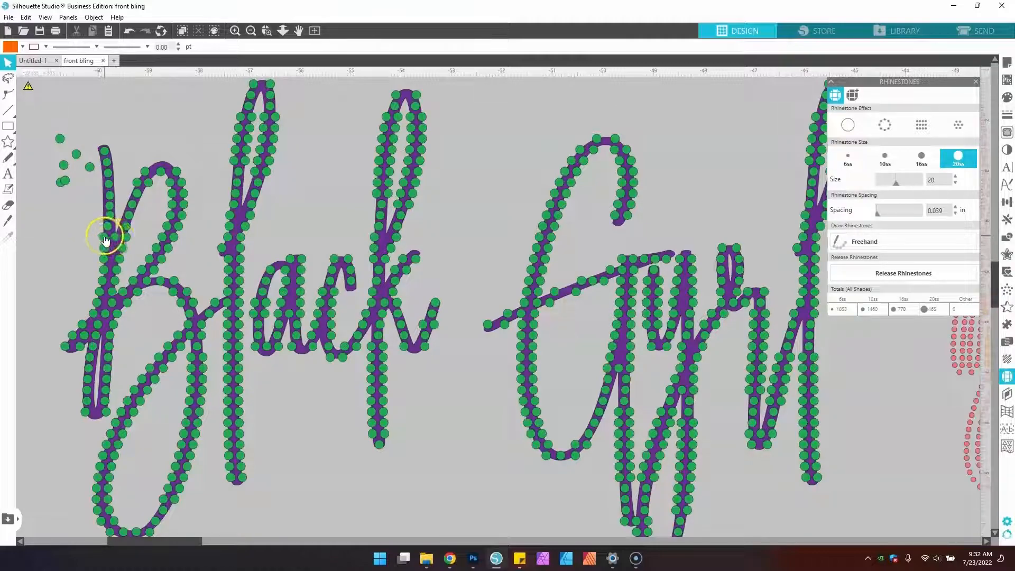
Step: Move the overlapping stones from the B's mid-stem and left tail to the blank area beside the letter
left_click_drag(105, 234, 60, 263)
left_click_drag(100, 291, 45, 268)
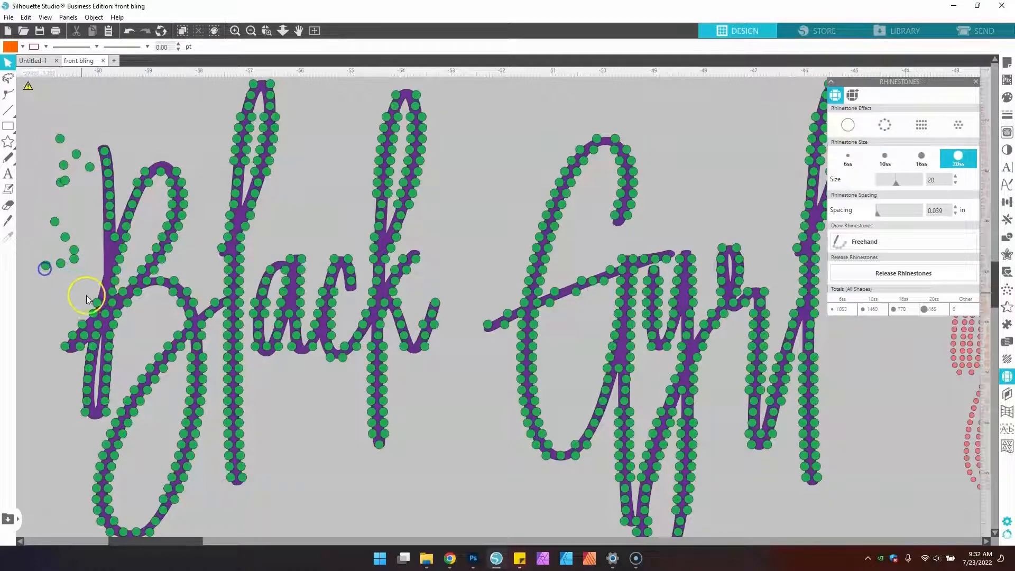
left_click_drag(93, 312, 54, 273)
left_click_drag(120, 258, 59, 292)
left_click(87, 337)
left_click_drag(87, 337, 50, 283)
mouse_move(69, 335)
left_mouse_down()
mouse_move(62, 298)
mouse_move(86, 340)
mouse_move(69, 347)
mouse_move(78, 340)
mouse_move(77, 412)
mouse_move(91, 412)
mouse_move(85, 400)
left_mouse_up()
left_click(100, 311)
left_click(74, 302)
Step: Reposition the stones around the B's narrow lower loop, spacing them along the purple stroke up to the crossing
left_click(97, 411)
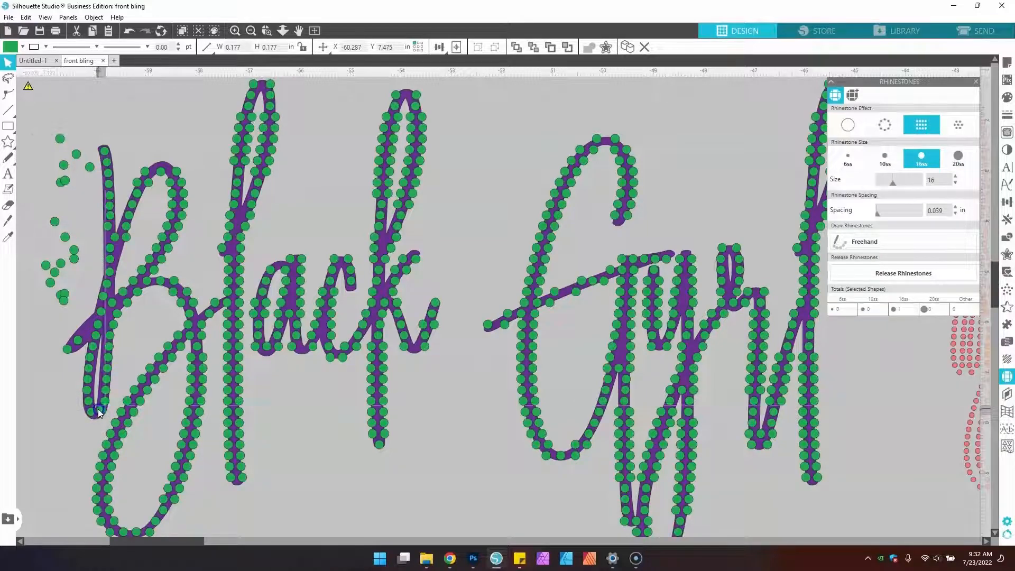
left_click(101, 407)
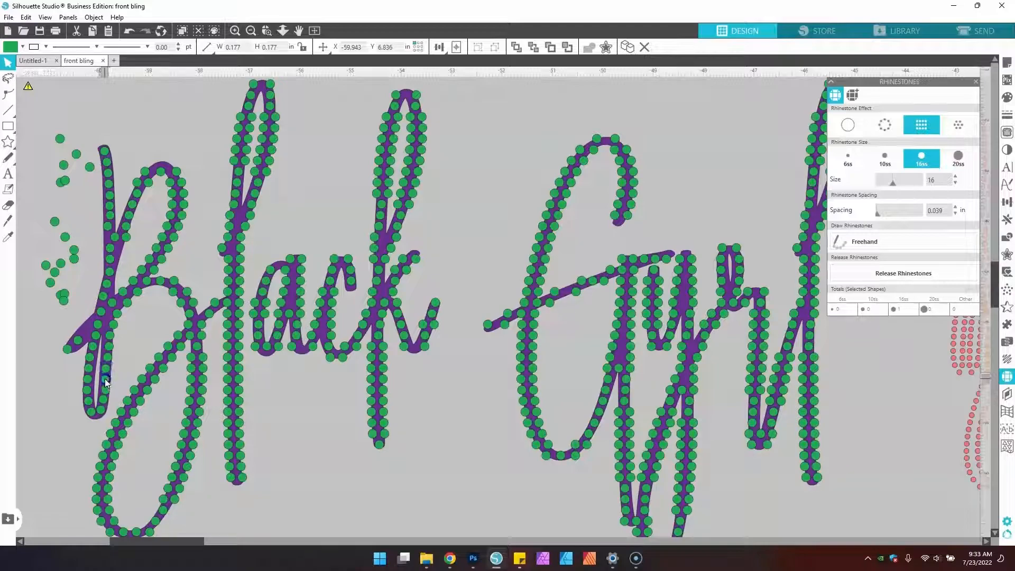
left_click_drag(105, 379, 107, 391)
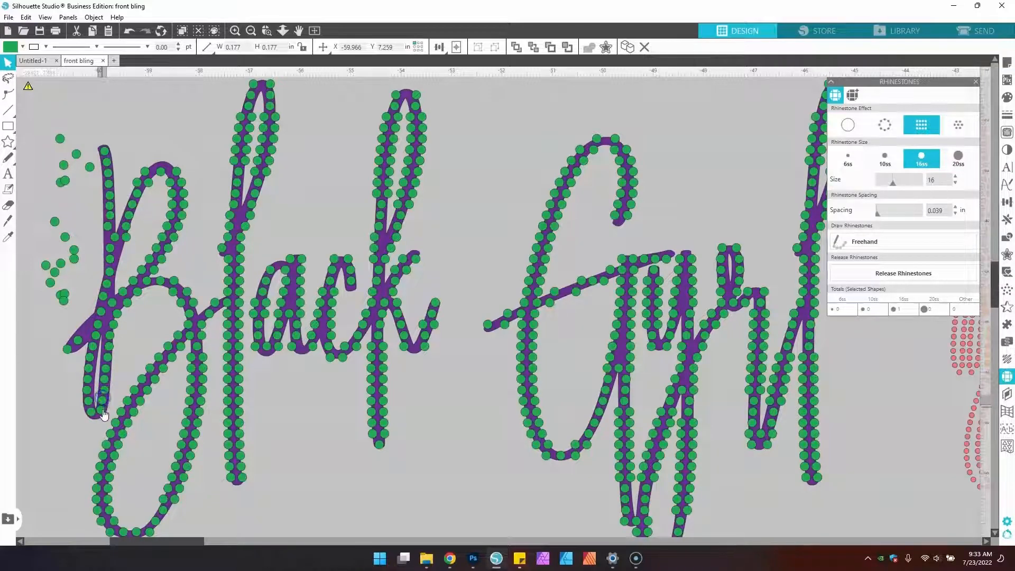
mouse_move(113, 345)
left_mouse_down()
mouse_move(105, 339)
mouse_move(106, 350)
left_mouse_up()
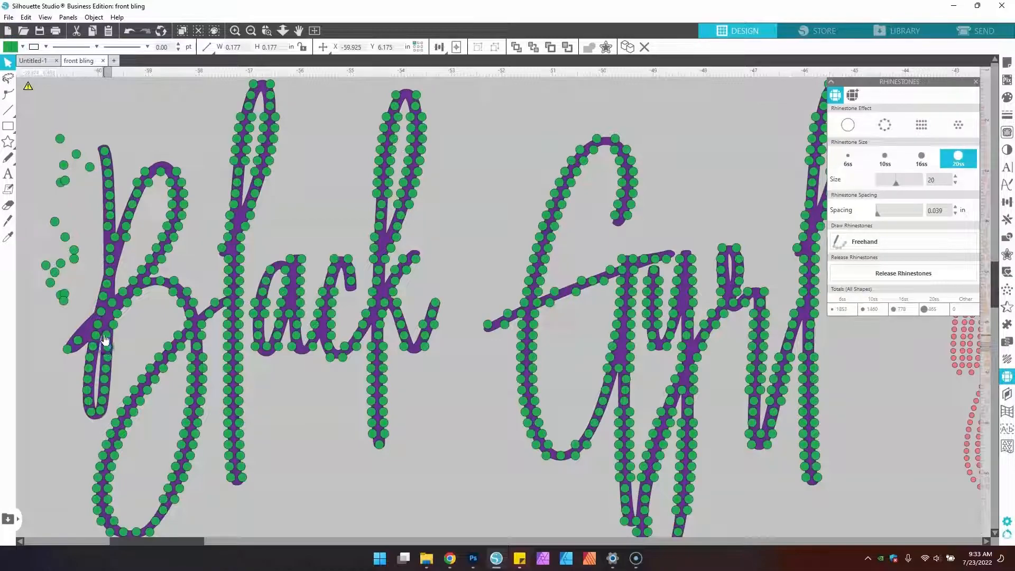
left_click(107, 317)
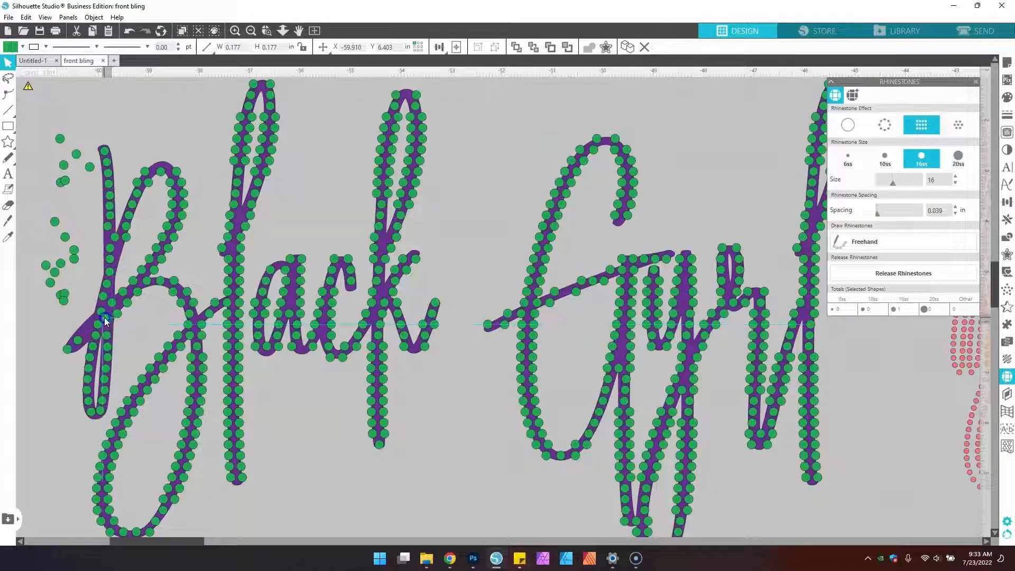
left_click(99, 328)
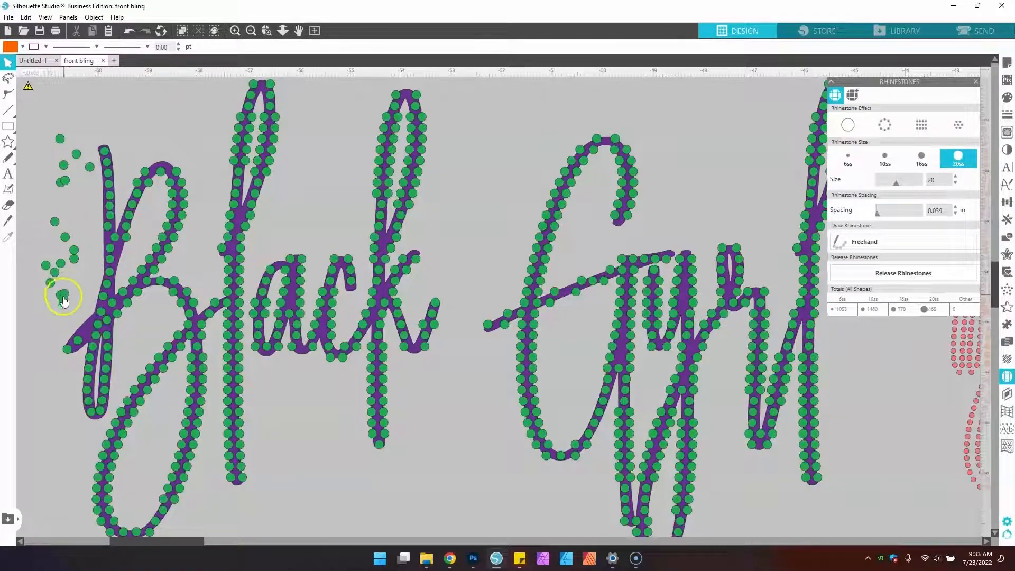
Step: Place stones along the middle of the B's short left tail and clear the extra one
left_click_drag(85, 325, 78, 341)
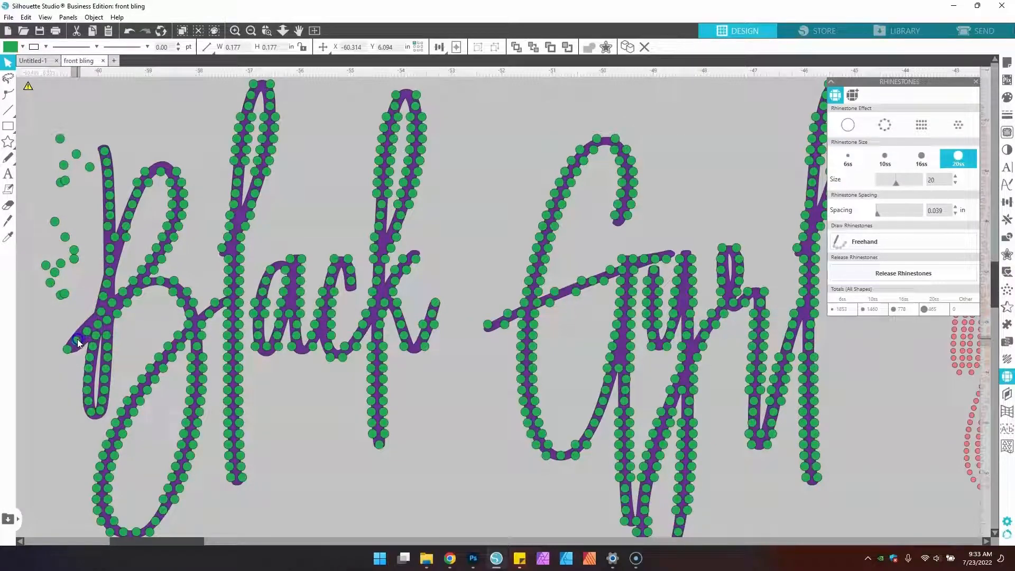
left_click(81, 339)
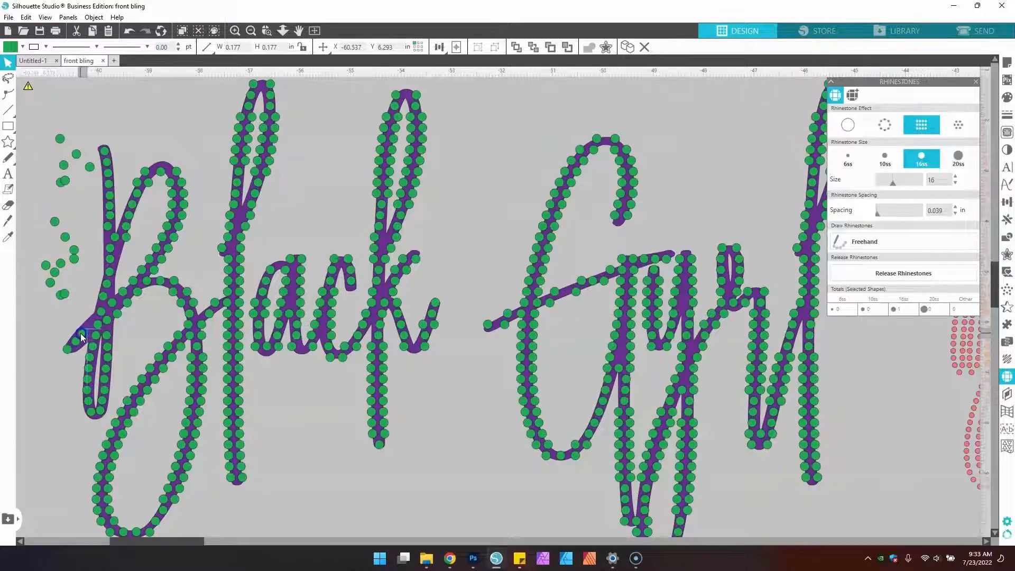
left_click(64, 294)
key("Delete")
Step: Clear the surplus stones from the junction of the B's tail, stem and lower bowl, parking them beside the letter
left_click(88, 319)
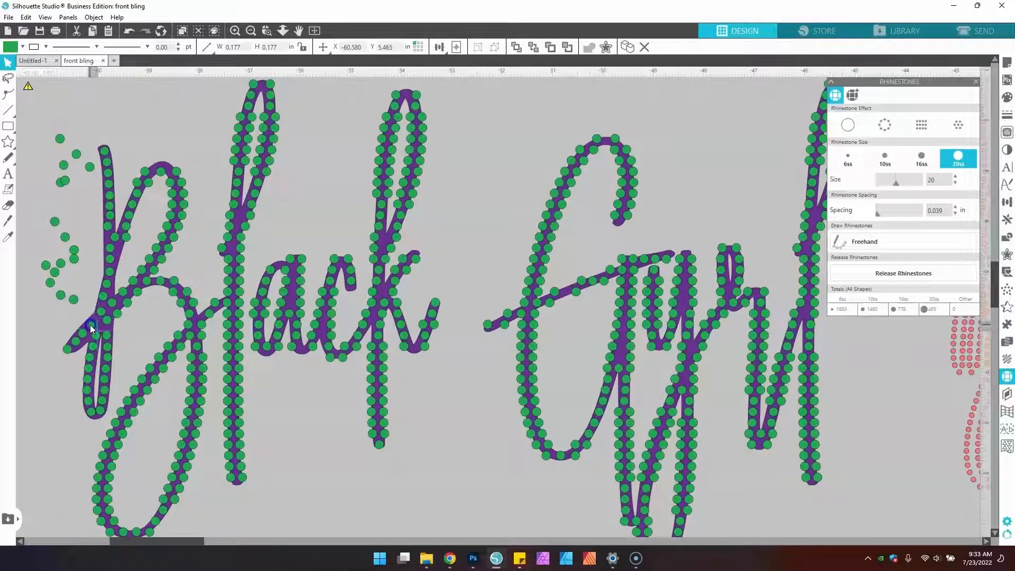
left_click_drag(88, 323, 55, 308)
left_click(118, 315)
left_click(98, 313)
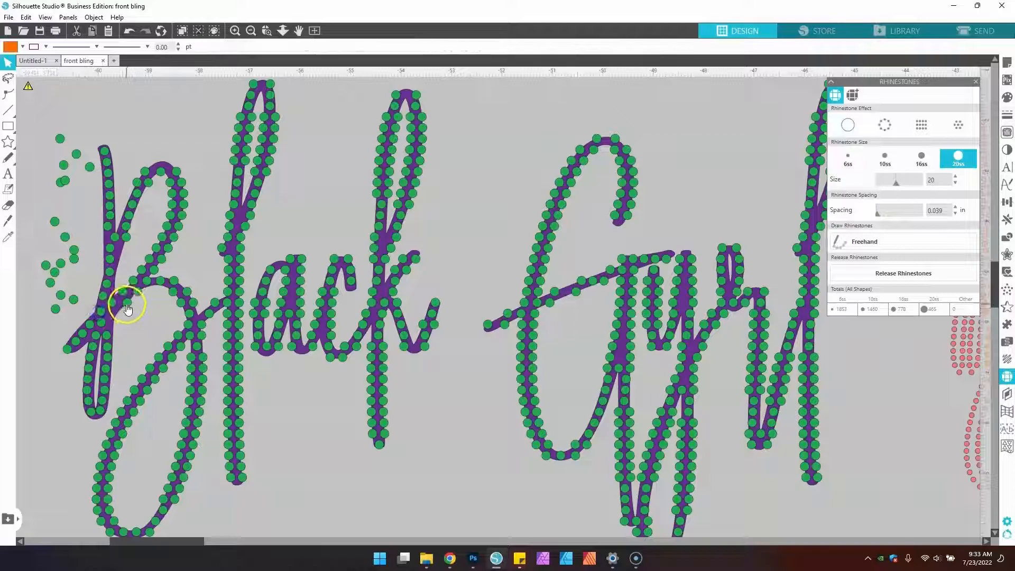
left_click_drag(127, 305, 51, 296)
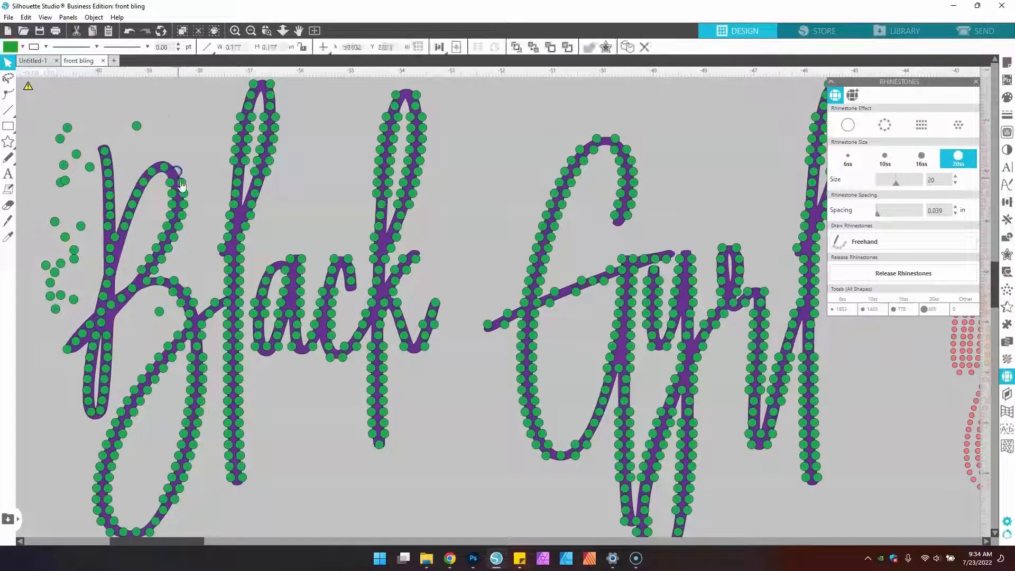
Step: Move the surplus stones from the B's upper bowl and large lower loop to the blank area beside the letter
left_click_drag(181, 184, 31, 122)
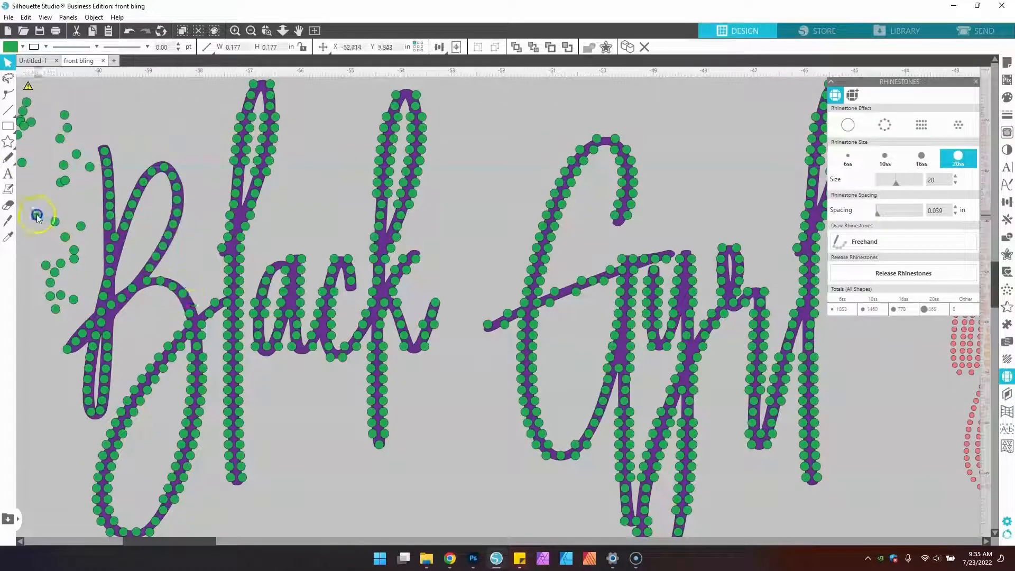
left_click(188, 426, "shift")
left_click_drag(189, 426, 17, 365)
left_click(208, 346)
left_click(181, 379, "shift")
left_click(158, 411, "shift")
left_click(141, 458, "shift")
left_click(135, 488, "shift")
left_click_drag(141, 520, 16, 418)
Step: Reposition the remaining stones around the B's large lower loop, centring and spacing them along the purple stroke
mouse_move(107, 81)
left_mouse_down()
mouse_move(150, 185)
mouse_move(84, 193)
mouse_move(50, 180)
left_mouse_up()
left_click(226, 351)
left_click(179, 428, "shift")
left_click_drag(179, 428, 153, 523)
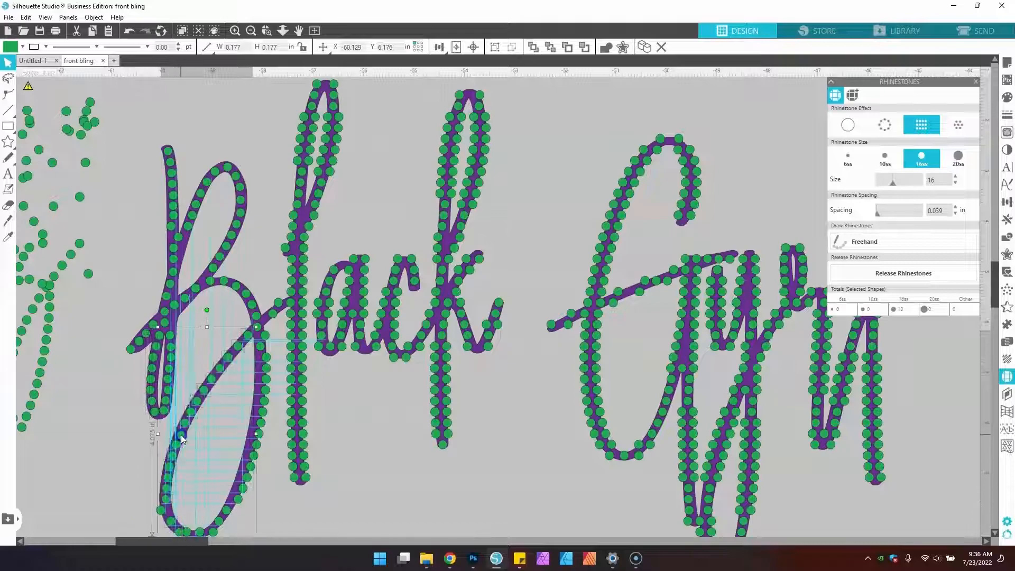
scroll(358, 454, "down", 1)
left_click(264, 397)
left_click_drag(263, 397, 259, 470)
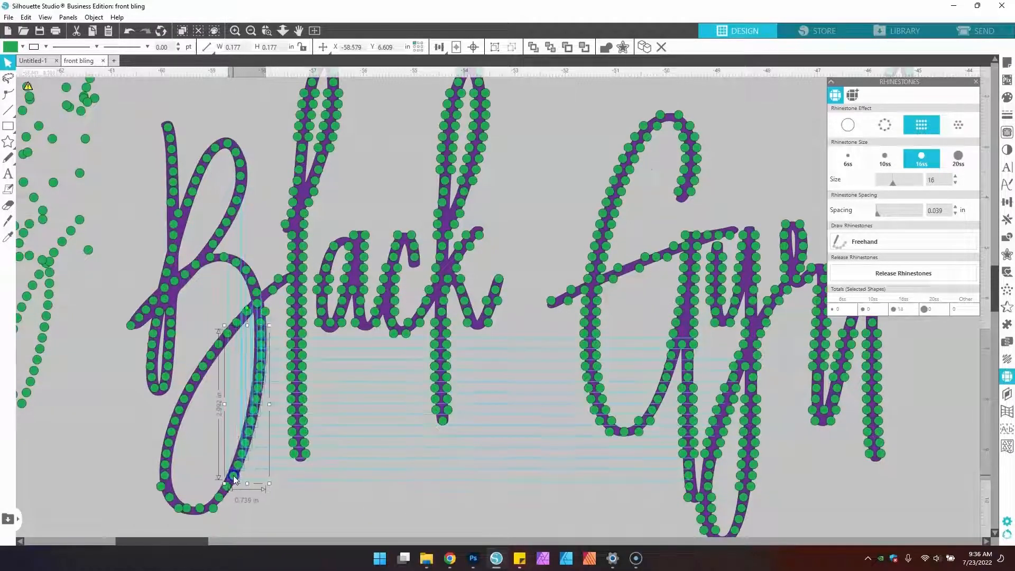
left_click(182, 503)
left_click_drag(163, 483, 180, 507)
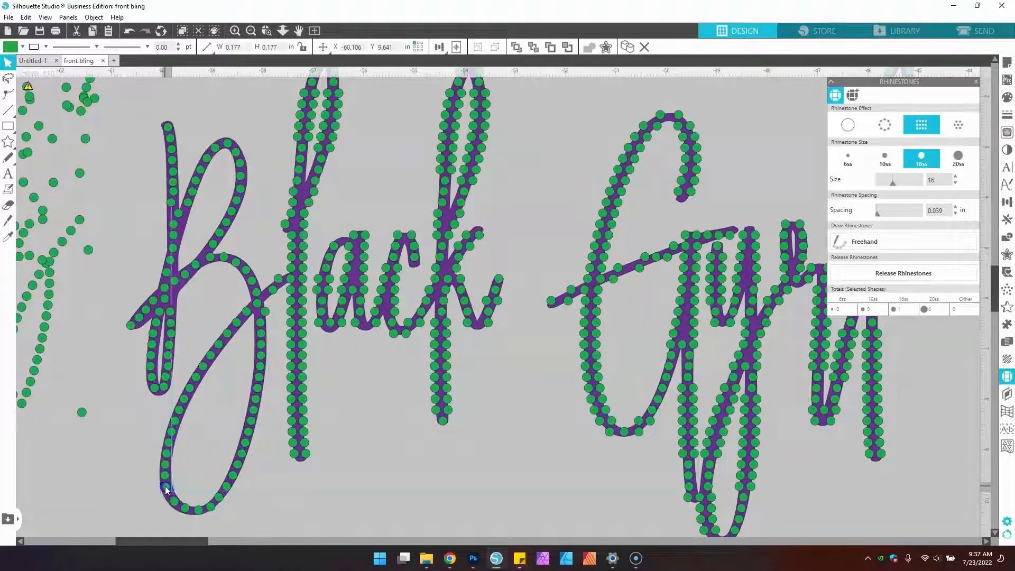
Step: Adjust the stones where the B's bowl and tail cross, and reduce the l's stem to one centred row
left_click(266, 314)
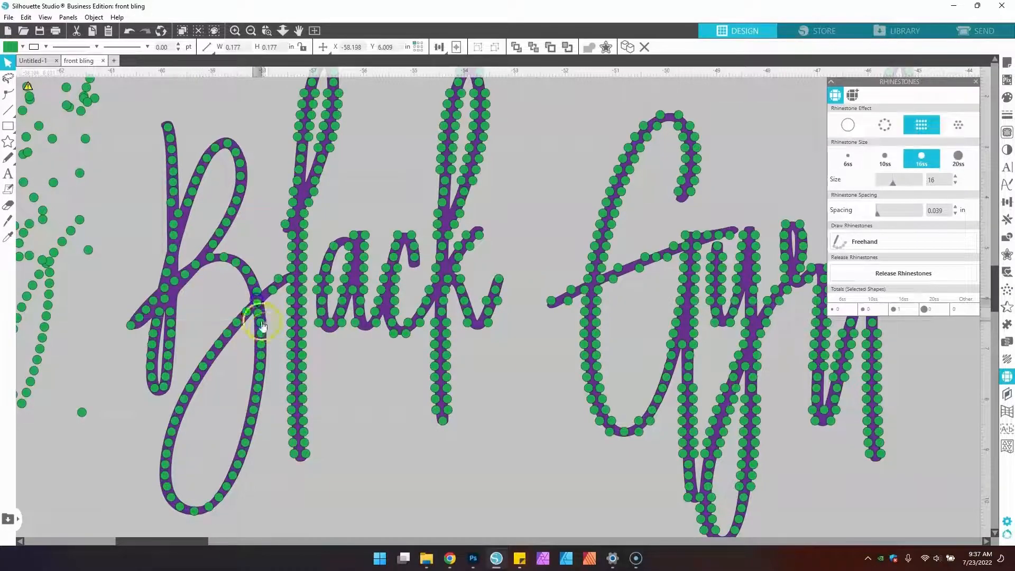
left_click(251, 312)
mouse_move(251, 312)
left_mouse_down()
mouse_move(261, 288)
mouse_move(279, 288)
mouse_move(290, 244)
mouse_move(296, 454)
left_mouse_up()
left_click(311, 204)
left_click_drag(310, 204, 304, 418)
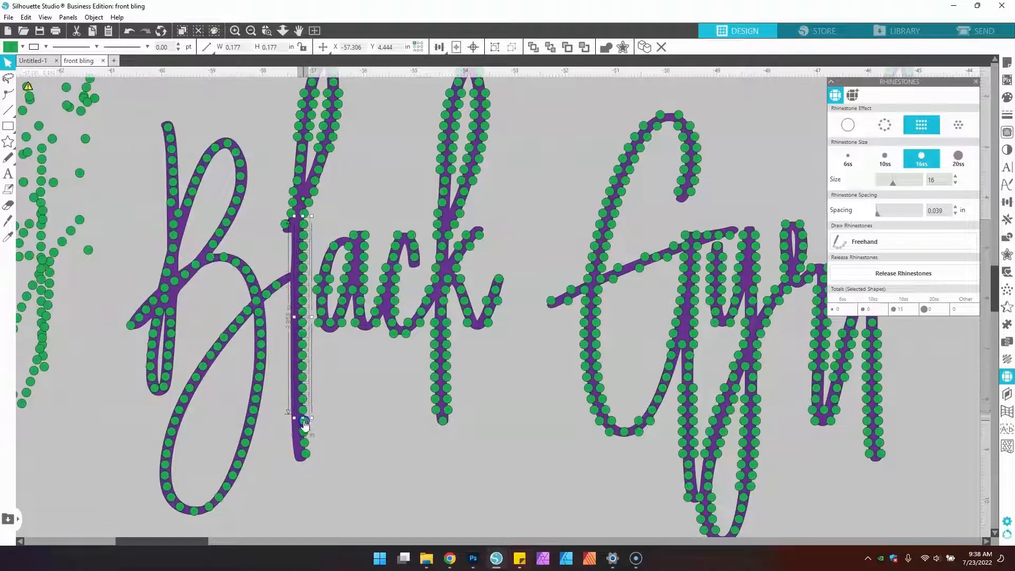
left_click(288, 226)
Step: Clear the surplus stones from the upper loop of the l in Black and space the rest along its stroke
scroll(316, 153, "up", 2)
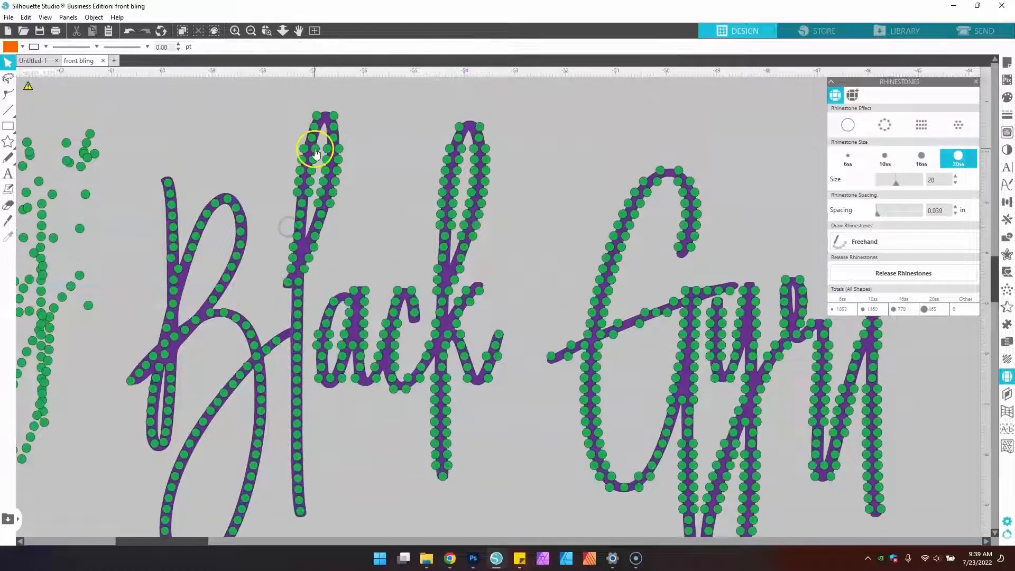
left_click(316, 153)
left_click(296, 258)
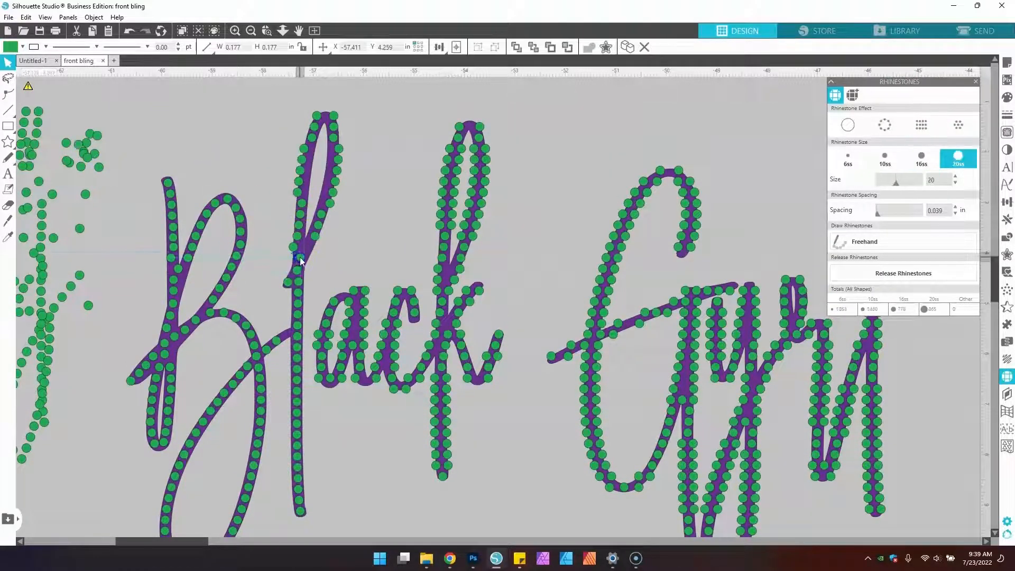
left_click_drag(349, 135, 332, 206)
key("Delete")
left_click(325, 239)
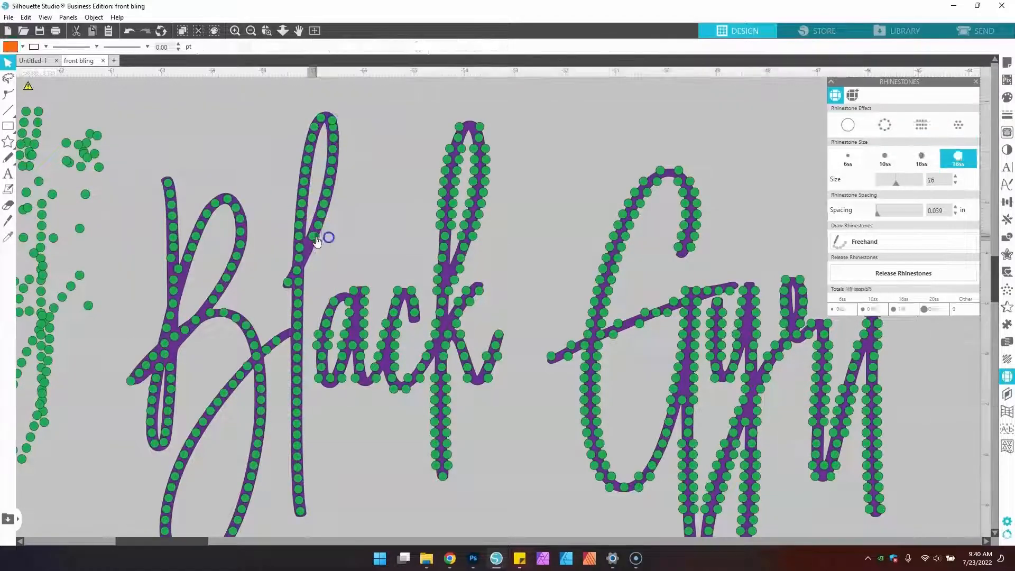
left_click_drag(325, 239, 333, 168)
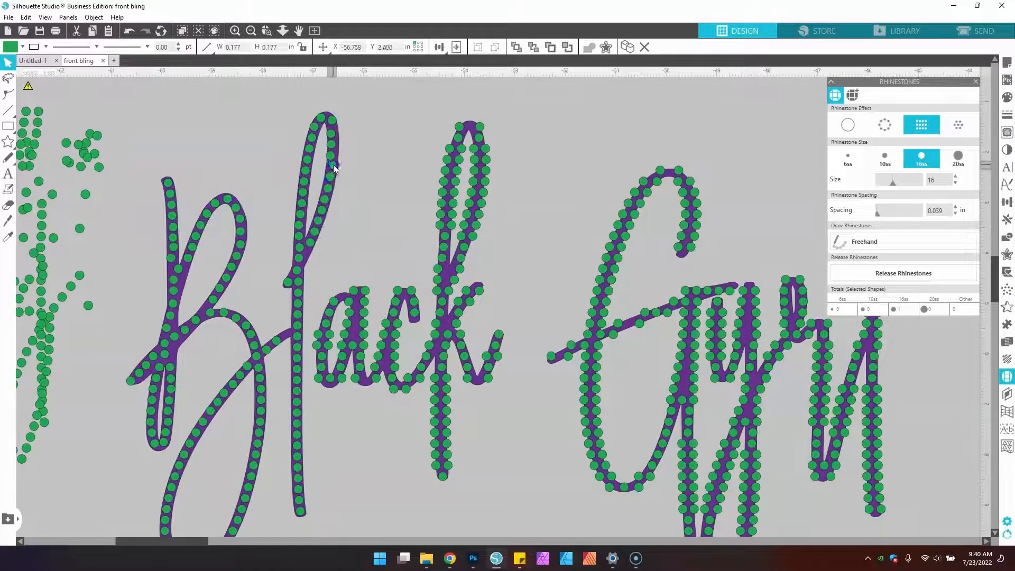
left_click(331, 136)
Step: Clear the overlapping stones from the a's bowl and centre the remaining ones along its left curve and top
left_click(343, 296)
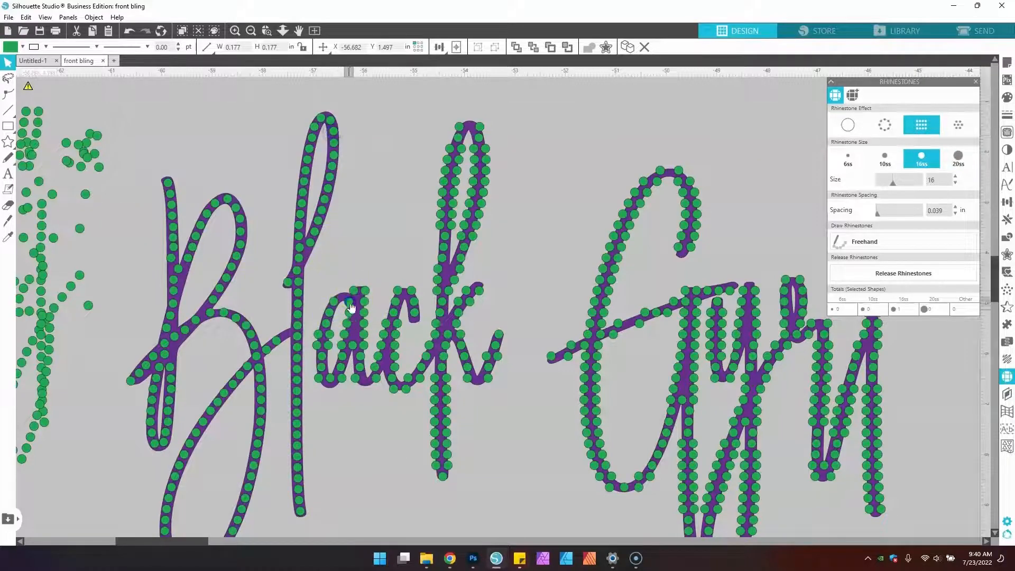
left_click(340, 382)
left_click_drag(340, 381, 96, 201)
left_click_drag(354, 292, 347, 300)
left_click_drag(334, 303, 336, 303)
left_click_drag(318, 335, 322, 335)
left_click_drag(318, 346, 324, 379)
left_click_drag(365, 292, 360, 295)
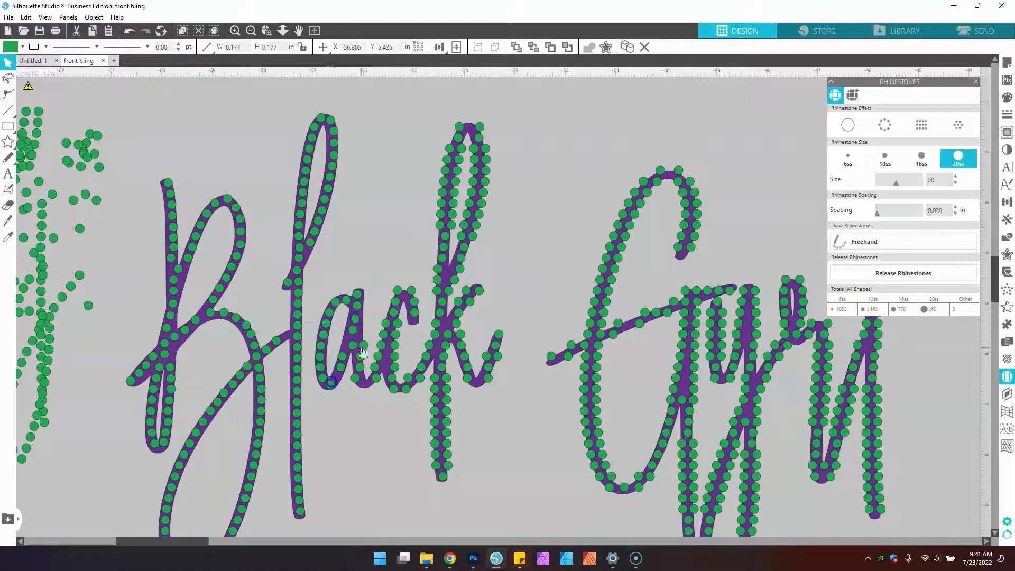
Step: Space the stones up the right side of the a's bowl and down its short stem
left_click(344, 361)
left_click(348, 348)
left_click(354, 317)
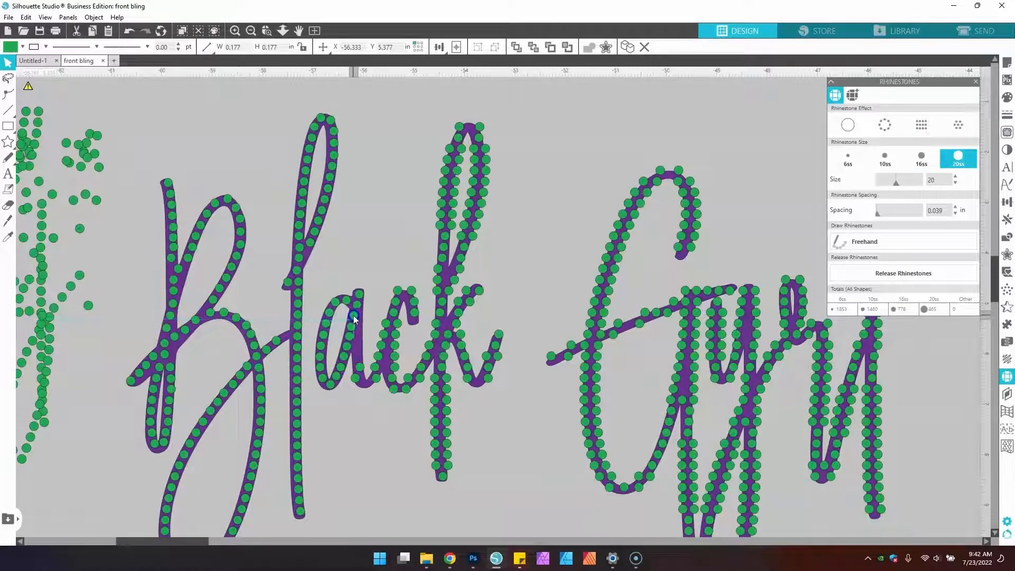
left_click(350, 324)
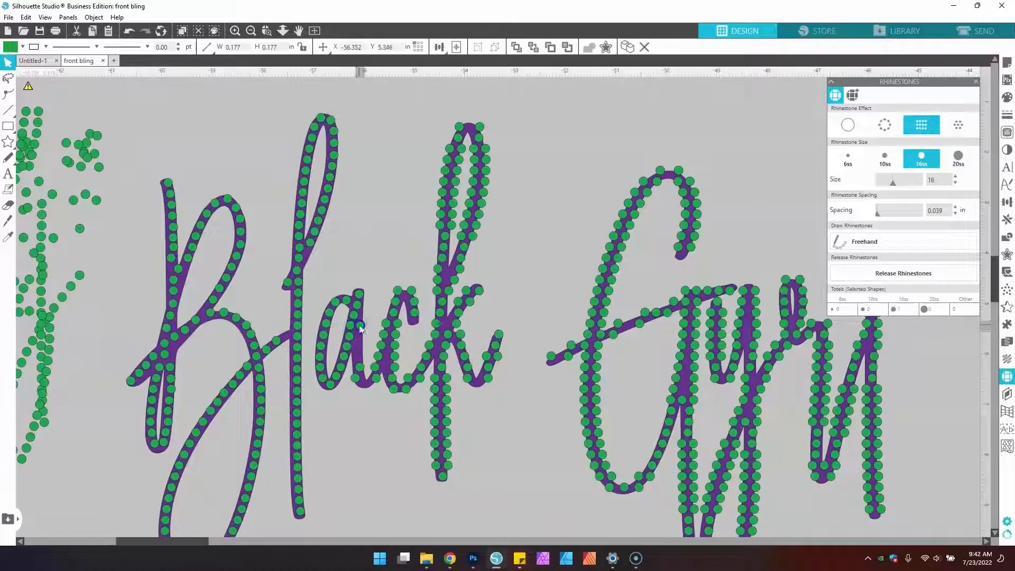
left_click(359, 340)
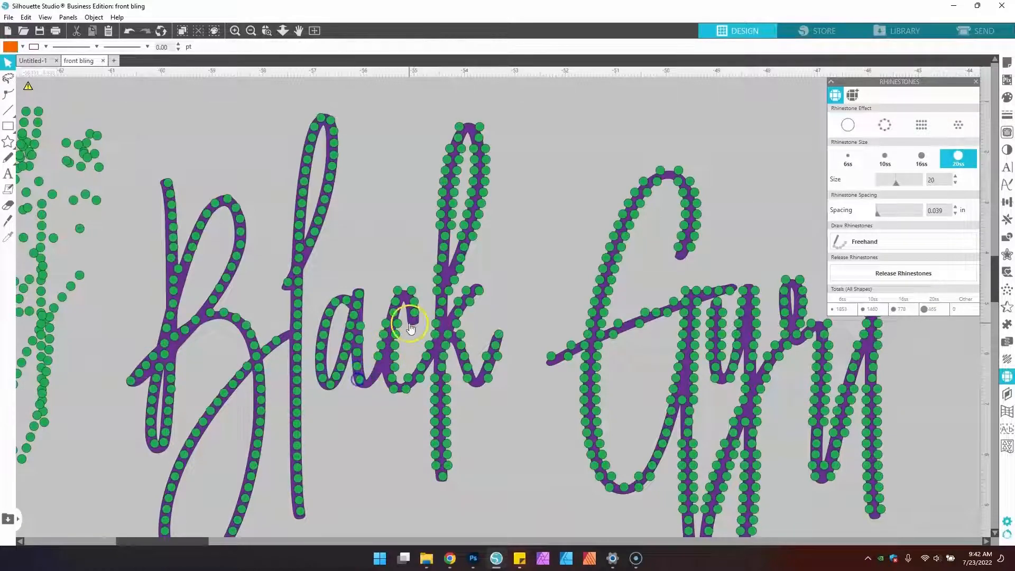
left_click(356, 360)
left_click(355, 360)
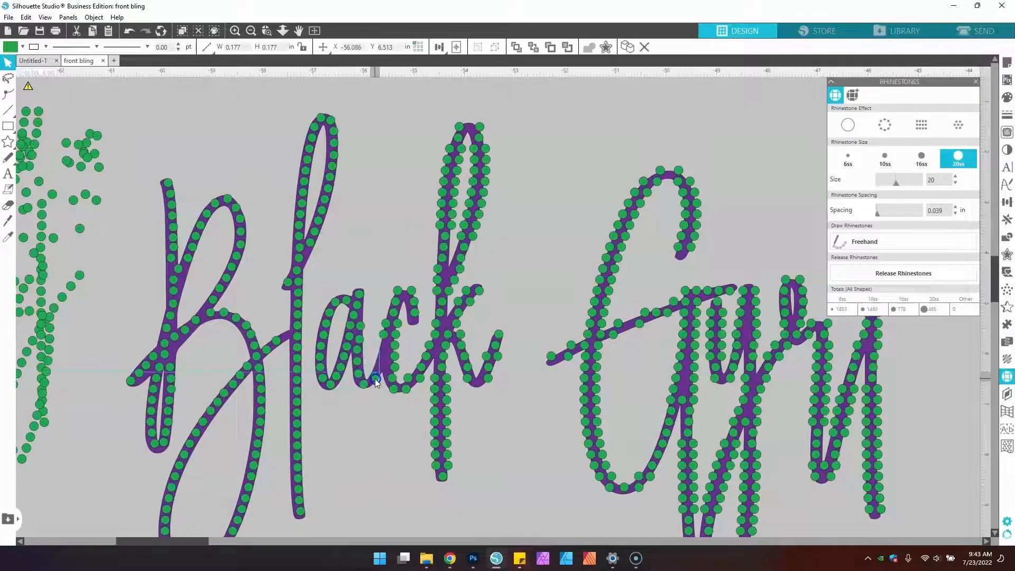
Step: Arrange a single row of stones from the a's exit stroke around the c's curve, moving the extras aside
left_click(380, 370)
left_click(384, 363)
left_click(399, 304)
left_click(392, 324)
left_click_drag(399, 301, 416, 324)
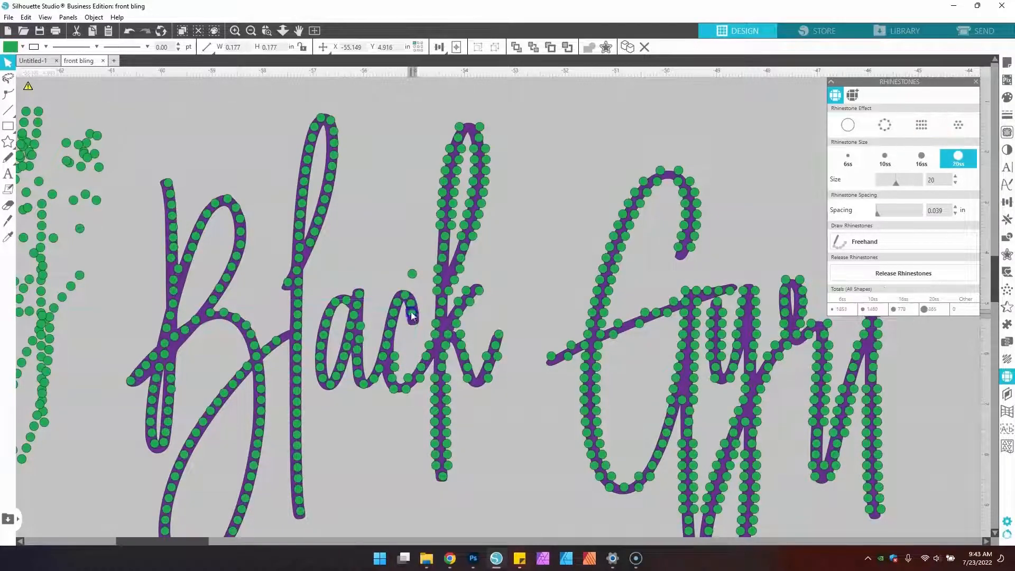
left_click(349, 336)
left_click_drag(349, 338, 411, 389)
left_click(392, 386)
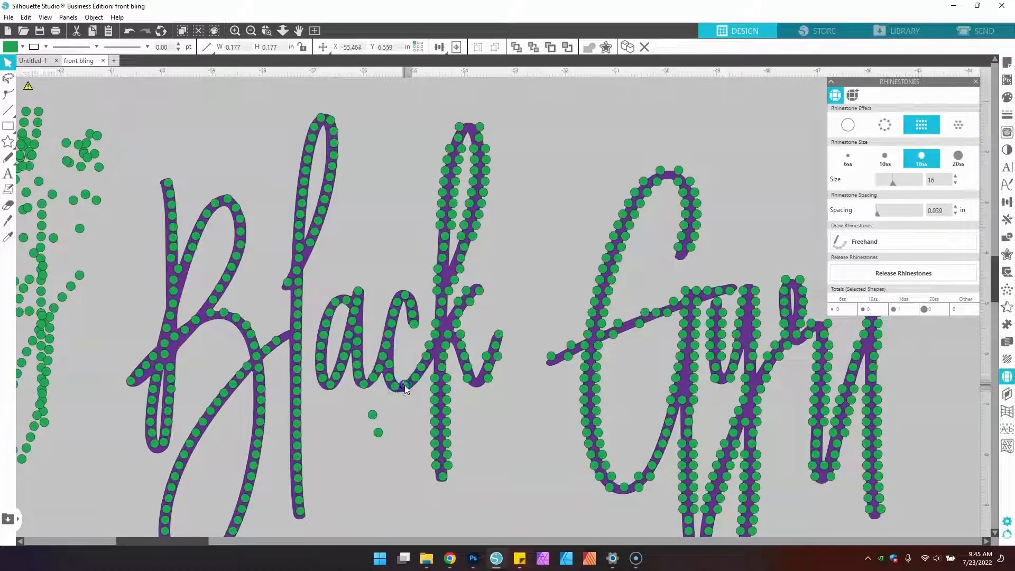
Step: Reduce the left side of the k's upper loop to one row of stones centred on the stroke
left_click_drag(430, 353, 444, 258)
left_click_drag(444, 236, 443, 245)
left_click_drag(452, 226, 520, 245)
left_click_drag(452, 215, 520, 230)
left_click_drag(453, 193, 529, 216)
left_click_drag(461, 149, 520, 191)
left_click_drag(459, 129, 444, 220)
left_click_drag(487, 271, 444, 231)
Step: Space the stones along the right side of the k's upper loop and move the extras above the lettering
mouse_move(486, 149)
left_mouse_down()
mouse_move(498, 151)
mouse_move(495, 175)
left_mouse_up()
left_click_drag(483, 192, 494, 196)
left_click_drag(472, 236, 495, 234)
left_click_drag(478, 138, 513, 131)
left_click_drag(479, 126, 474, 134)
left_click_drag(477, 180, 600, 81)
left_click_drag(520, 253, 573, 115)
left_click_drag(529, 216, 584, 137)
left_click(536, 222)
Step: Respace the k's arm and leg stones, and move the left row of its lower stem to the blank area
left_click_drag(466, 289, 493, 356)
left_click_drag(434, 377, 392, 450)
left_click_drag(434, 389, 509, 485)
key("ctrl+z")
left_click(434, 433, "shift")
left_click(434, 444, "shift")
left_click(435, 455, "shift")
left_click(435, 466, "shift")
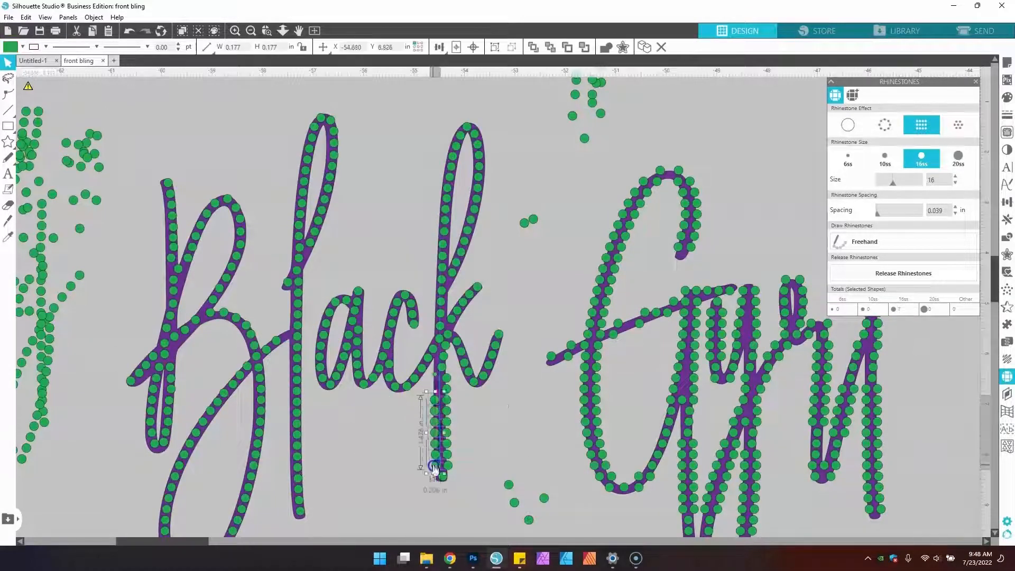
left_click_drag(436, 466, 546, 515)
Step: Centre the remaining row of stones on the k's stem and clear the extra one at the junction
left_click_drag(447, 378, 441, 375)
left_click(448, 465, "shift")
left_click_drag(449, 467, 443, 469)
left_click_drag(444, 356, 466, 437)
left_click_drag(448, 336, 441, 323)
left_click_drag(442, 313, 442, 306)
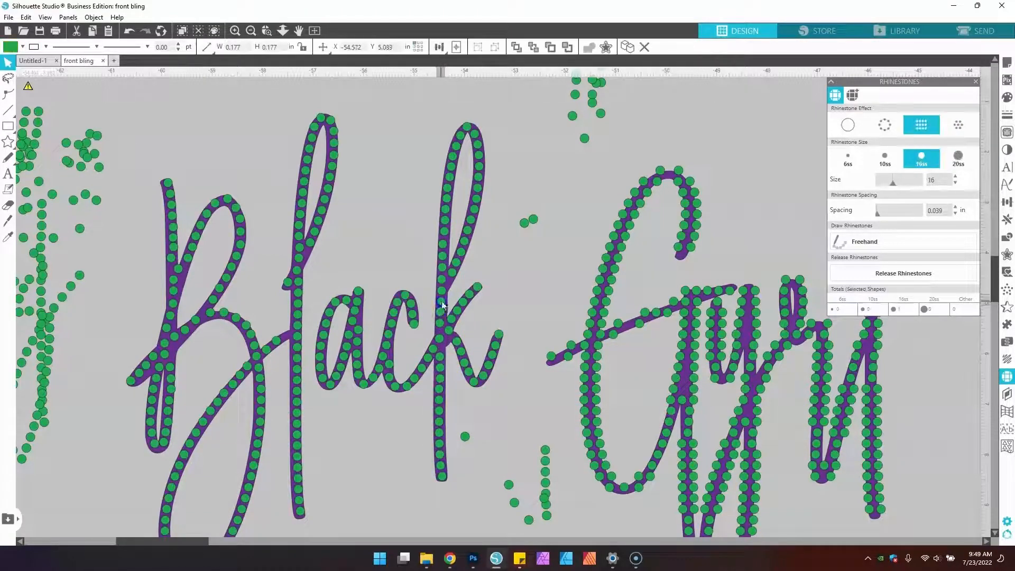
left_click(517, 297)
Step: Select the outer row of stones along the G's large left curve and move it off the lettering
left_click(594, 109)
scroll(608, 116, "up", 1)
left_click(609, 118, "shift")
left_click_drag(653, 204, 584, 534)
scroll(193, 529, "down", 1)
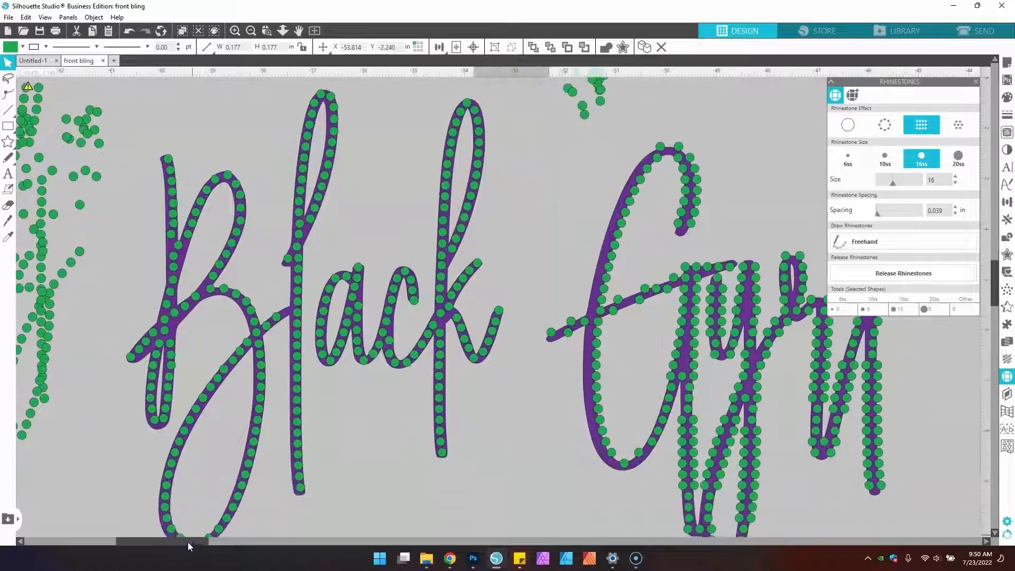
Step: Even out the stones along the B's stem, bowls and link to the l, filling gaps with parked stones
left_click(170, 528)
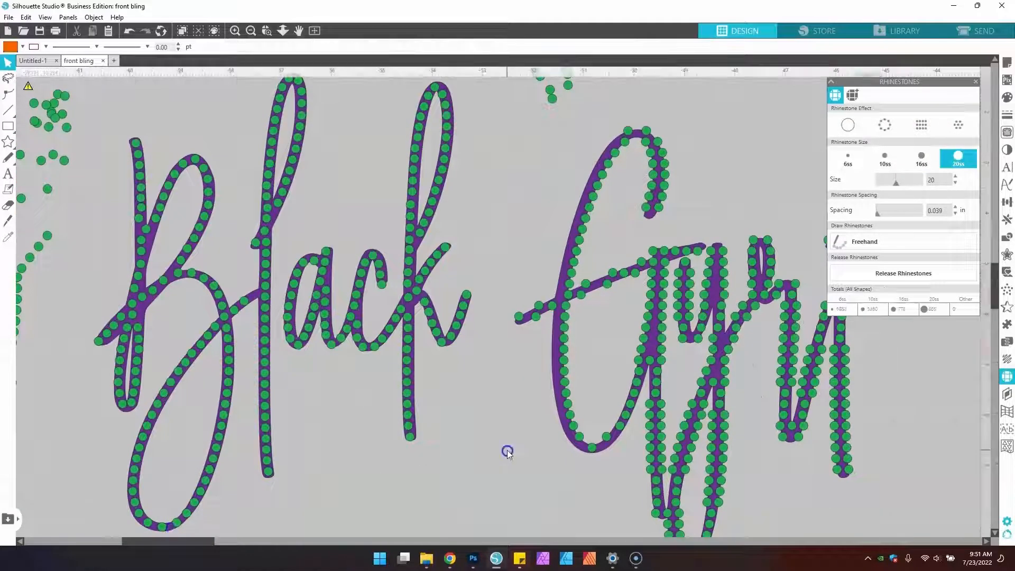
left_click(216, 299)
left_click_drag(216, 298, 167, 312)
left_click(136, 147)
left_click_drag(136, 147, 146, 248)
left_click_drag(38, 247, 171, 283)
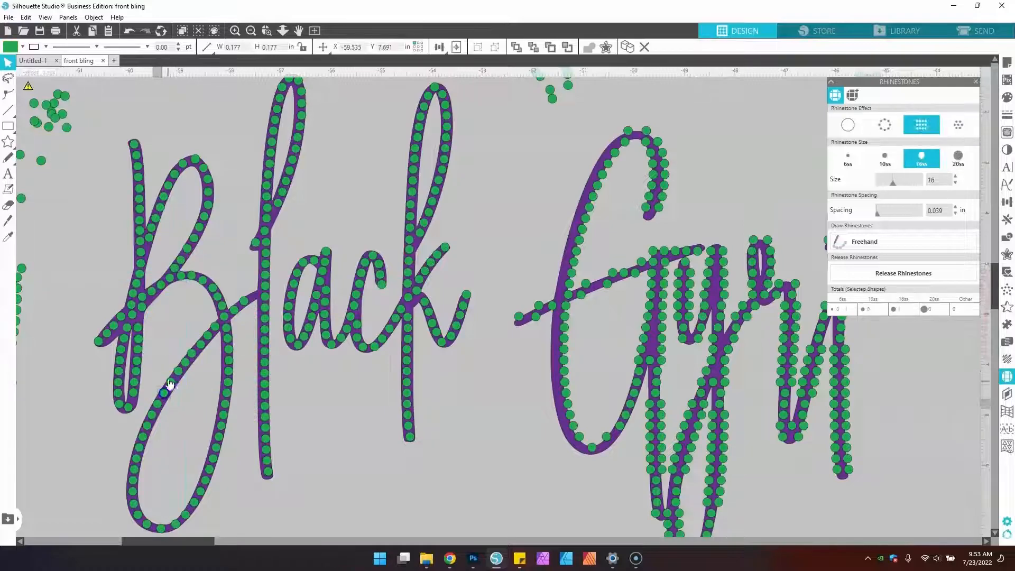
left_click(217, 325)
left_click(241, 301)
left_click_drag(256, 300, 235, 313)
Step: Realign the stones on the stem of the l in Black and at the top of its upper loop
left_click_drag(253, 245, 265, 228)
left_click_drag(272, 478, 266, 276)
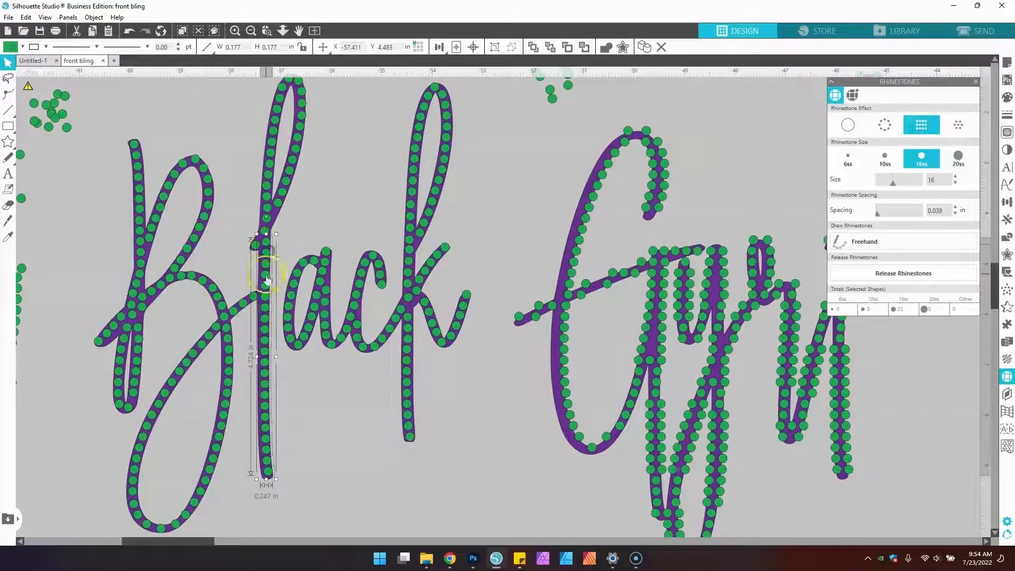
left_click(324, 226)
scroll(325, 226, "up", 1)
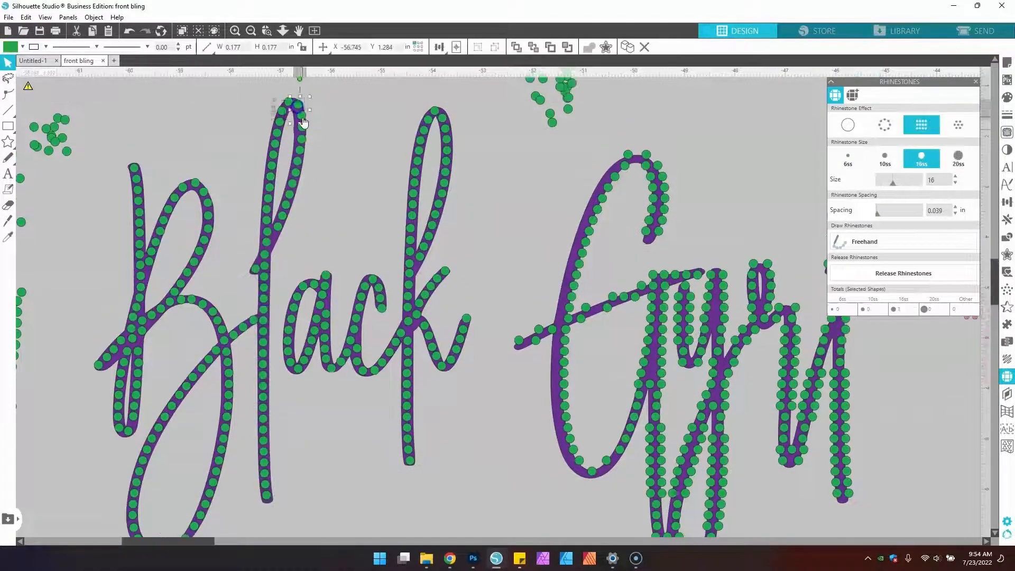
left_click(288, 103)
left_click(379, 345)
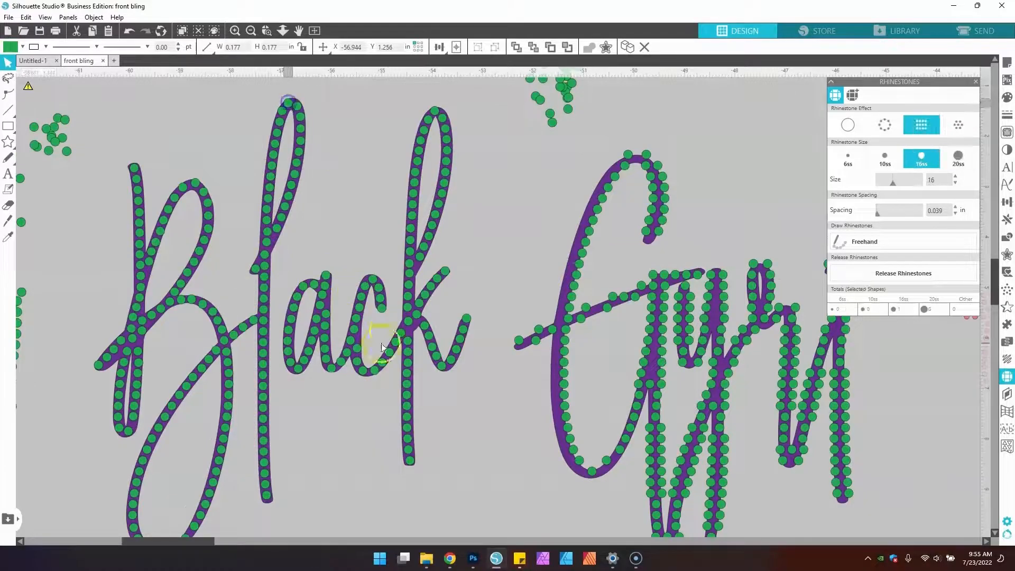
Step: Select the surplus stones on the strokes of the G and y and move them above the lettering
scroll(496, 339, "right", 5)
scroll(220, 355, "down", 1)
left_click_drag(208, 382, 285, 259)
left_click(247, 430, "shift")
left_click(242, 453, "shift")
left_click(224, 441, "shift")
left_click(286, 430, "shift")
left_click(285, 453, "shift")
left_click(285, 495, "shift")
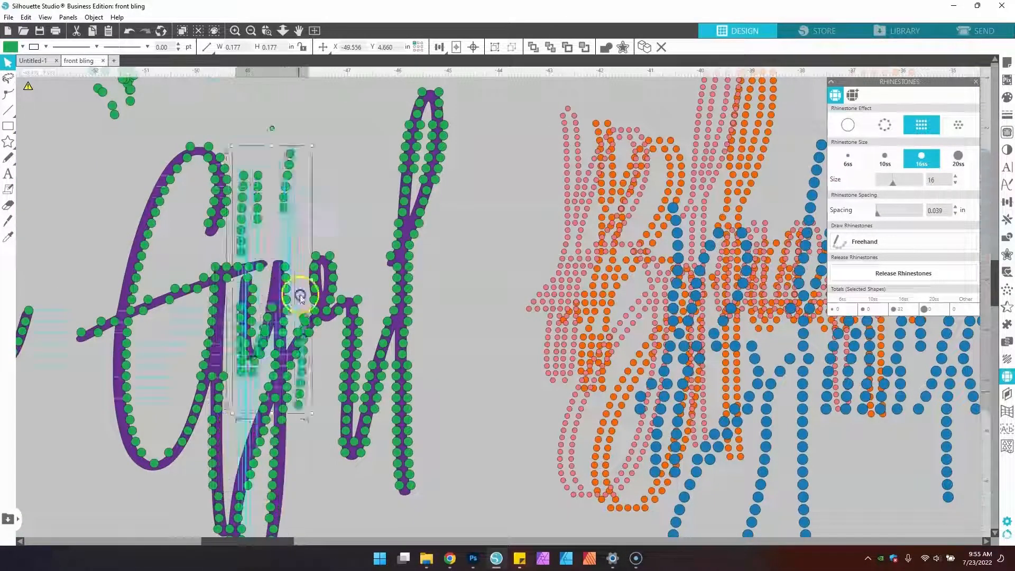
key("Delete")
Step: Select the surplus stones on the r and l of Gyrl and move them above the lettering
scroll(360, 416, "down", 1)
mouse_move(418, 446)
left_mouse_down()
mouse_move(404, 373)
mouse_move(343, 265)
left_mouse_up()
scroll(442, 256, "up", 2)
left_click(442, 206, "shift")
left_click(406, 220, "shift")
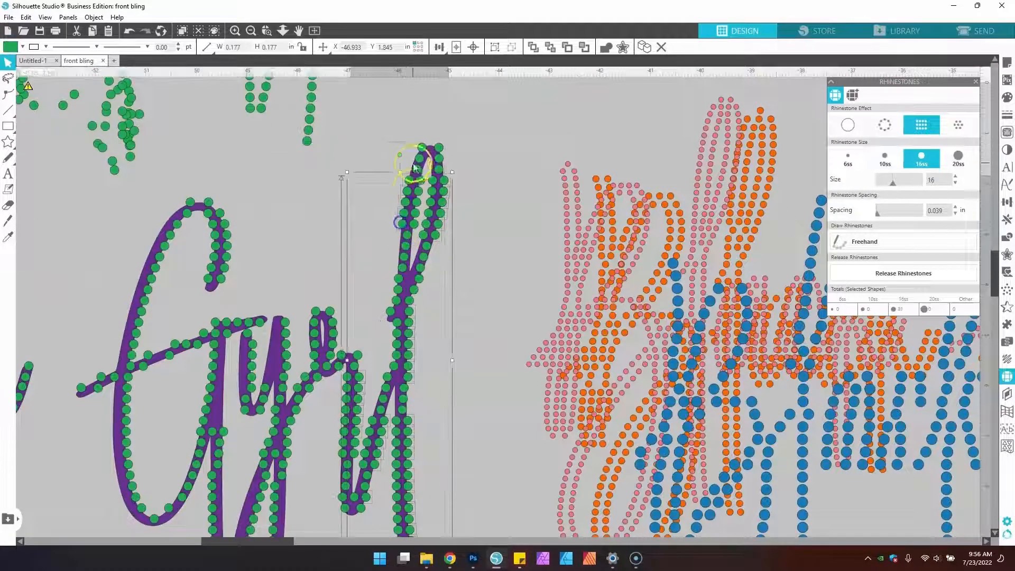
left_click(416, 165, "shift")
left_click_drag(411, 185, 328, 8)
Step: Centre a single row of stones on the G's upper hook and clear the extra stone at the k's leg tip
left_click(378, 128)
key("ctrl+z")
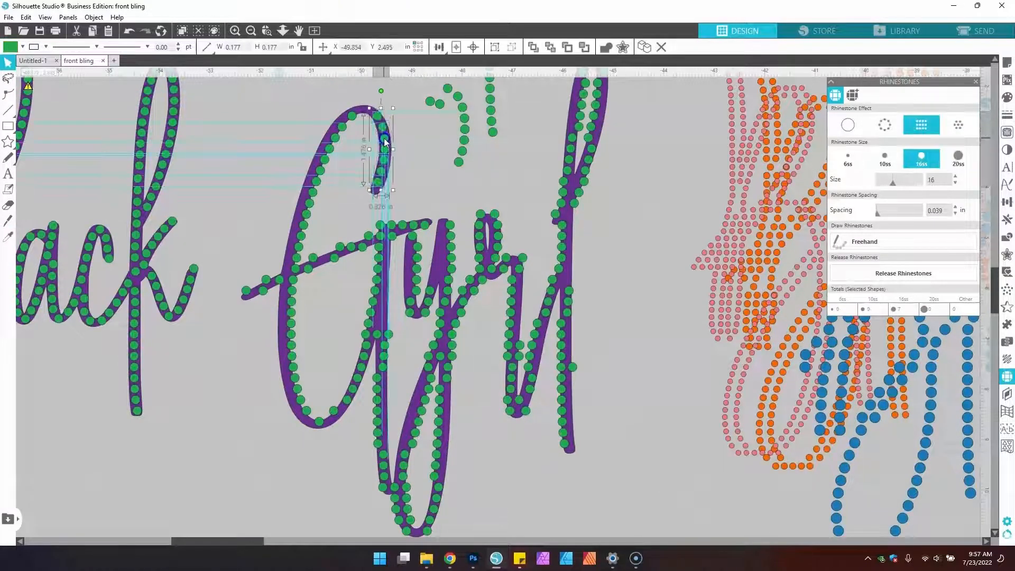
left_click(398, 184)
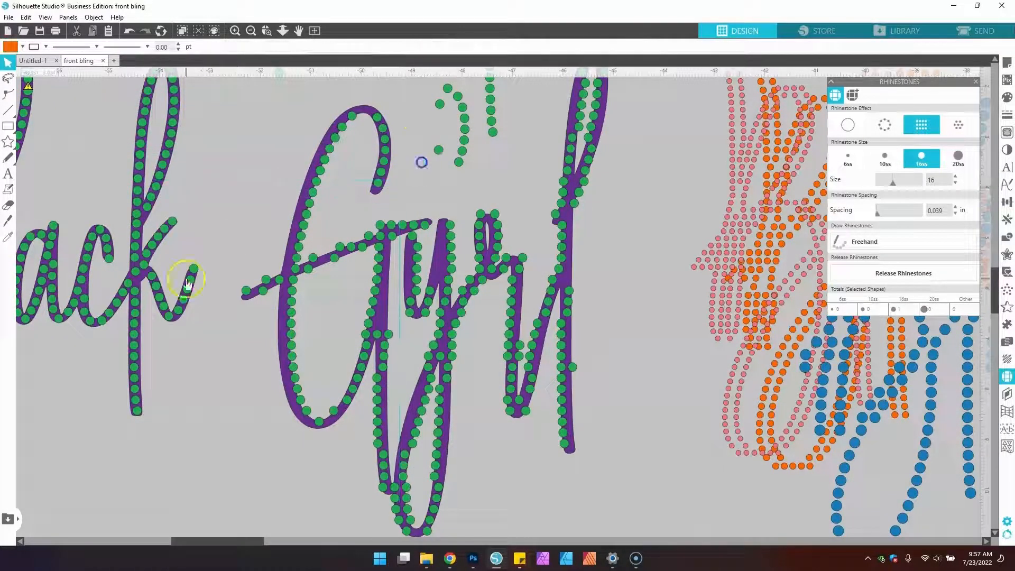
left_click_drag(228, 247, 183, 266)
left_click(53, 238)
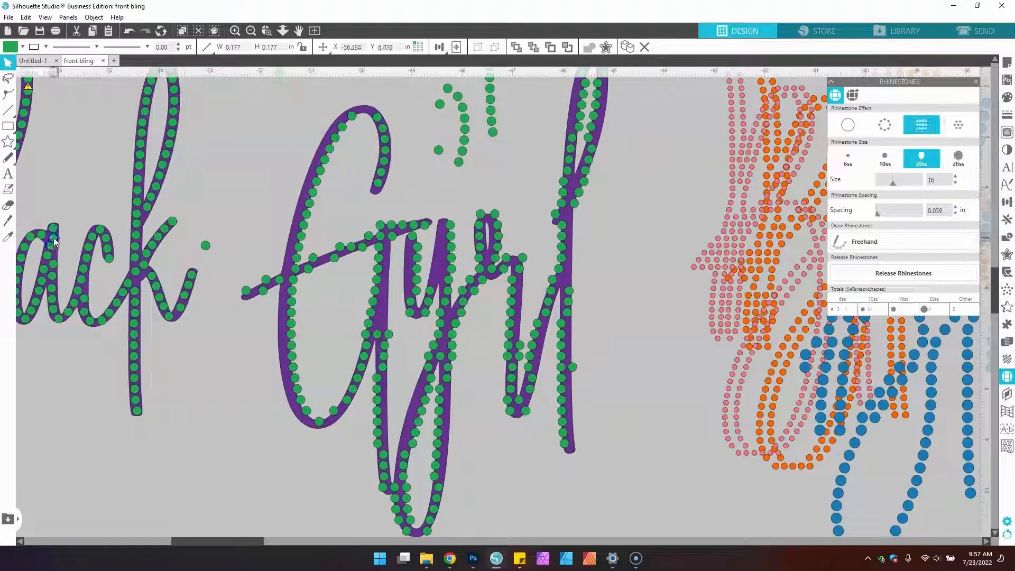
Step: Reposition the stones along the G's upper left curve so they sit evenly on the purple stroke
left_click(352, 116)
left_click(342, 127, "shift")
left_click(336, 138, "shift")
left_click(321, 170, "shift")
left_click(302, 225, "shift")
left_click_drag(296, 268, 290, 266)
left_click(319, 157)
left_click(330, 138, "shift")
left_click_drag(331, 138, 332, 137)
left_click_drag(335, 125, 348, 116)
Step: Fill the top of the G with parked stones and space the stones evenly down its hook
left_click_drag(439, 104, 358, 111)
left_click_drag(438, 151, 368, 109)
left_click_drag(378, 183, 376, 188)
left_click(377, 117)
left_click_drag(385, 129, 384, 137)
left_click_drag(385, 150, 384, 159)
left_click_drag(459, 161, 384, 169)
left_click_drag(381, 172, 380, 179)
left_click(387, 149)
Step: Move the stones onto the G's lower left curve and space them around its base
left_click_drag(277, 268, 300, 411)
mouse_move(319, 422)
left_mouse_down()
mouse_move(307, 422)
mouse_move(318, 424)
left_mouse_up()
mouse_move(279, 280)
left_mouse_down()
mouse_move(244, 228)
mouse_move(286, 290)
mouse_move(289, 377)
left_mouse_up()
left_click(288, 376)
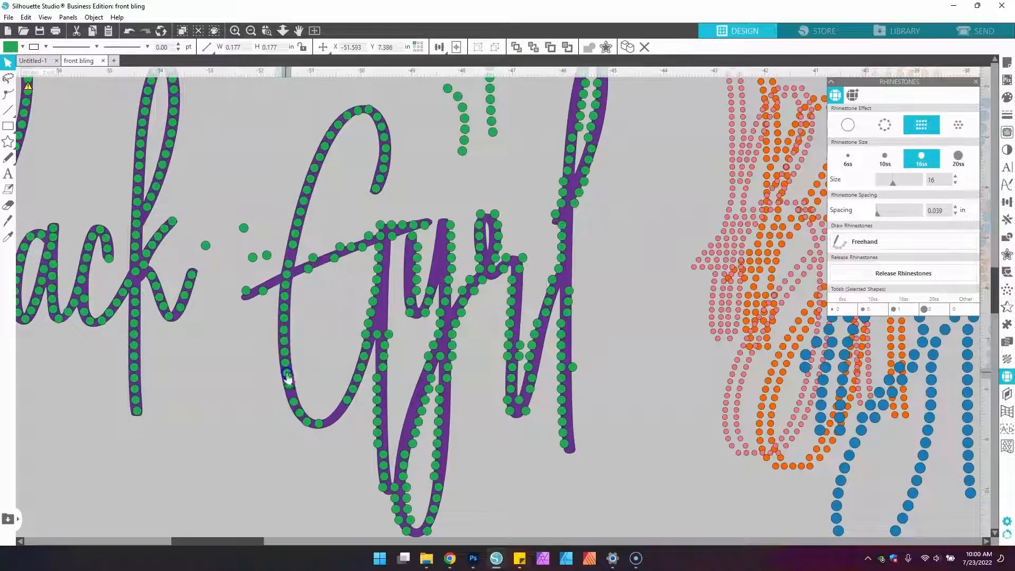
left_click(295, 405)
Step: Fill the G's curve above the crossbar with parked stones and space the stones on the crossbar's left end
mouse_move(254, 259)
left_mouse_down()
mouse_move(344, 411)
mouse_move(362, 132)
mouse_move(334, 132)
mouse_move(310, 168)
mouse_move(296, 233)
mouse_move(328, 220)
mouse_move(289, 250)
left_mouse_up()
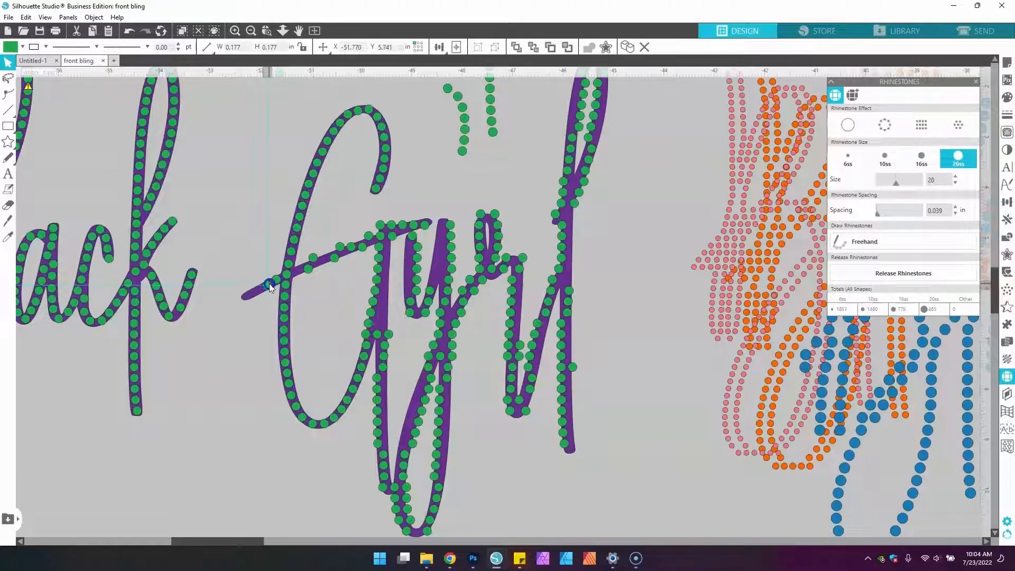
left_click(289, 263)
left_click_drag(289, 263, 259, 295)
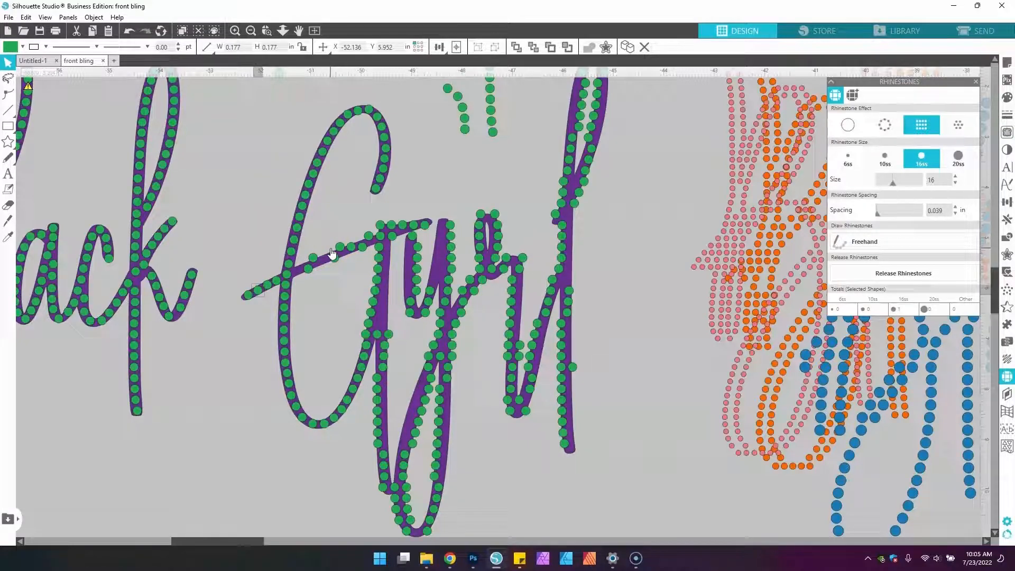
Step: Space the stones in a single row along the G's crossbar up to its right end
left_click(319, 225)
left_click_drag(297, 268, 319, 261)
left_click(319, 229)
left_click_drag(340, 247, 329, 257)
left_click(321, 230)
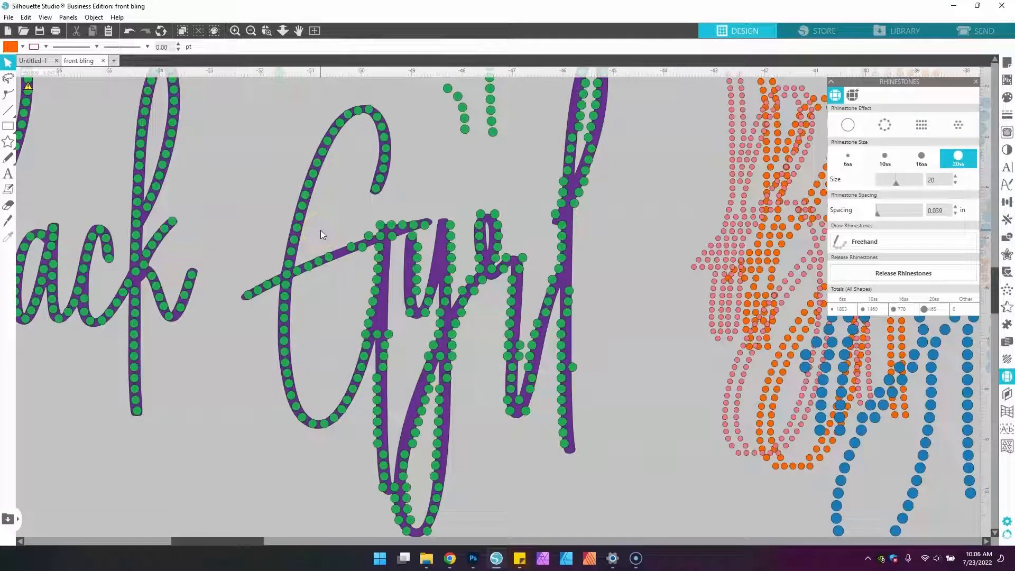
mouse_move(343, 251)
left_mouse_down()
mouse_move(428, 226)
mouse_move(373, 239)
mouse_move(380, 280)
mouse_move(364, 351)
left_mouse_up()
left_click(404, 227)
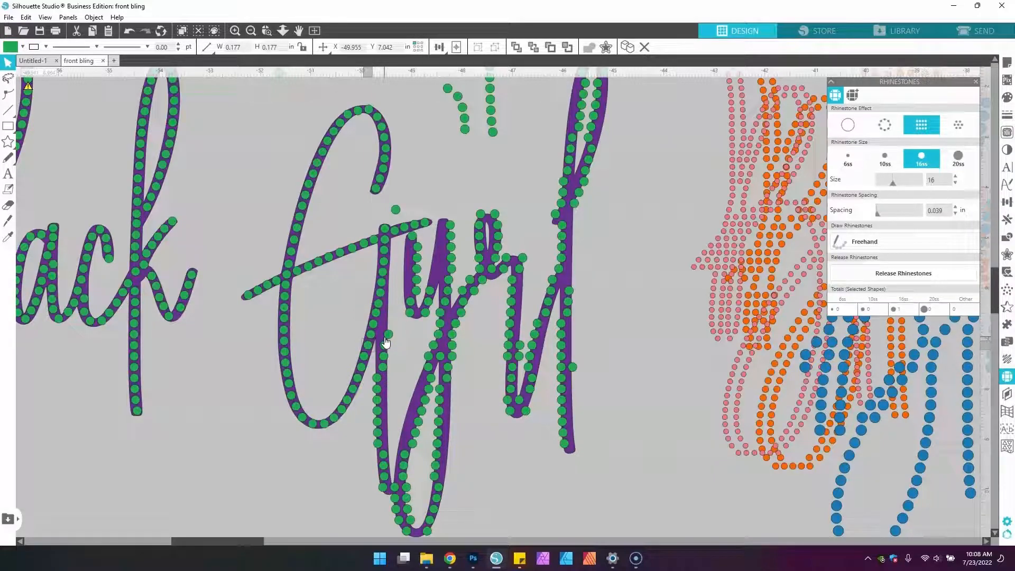
Step: Align the stones in a single row down the G's long right stem and park the surplus stones beside its foot
left_click(397, 289)
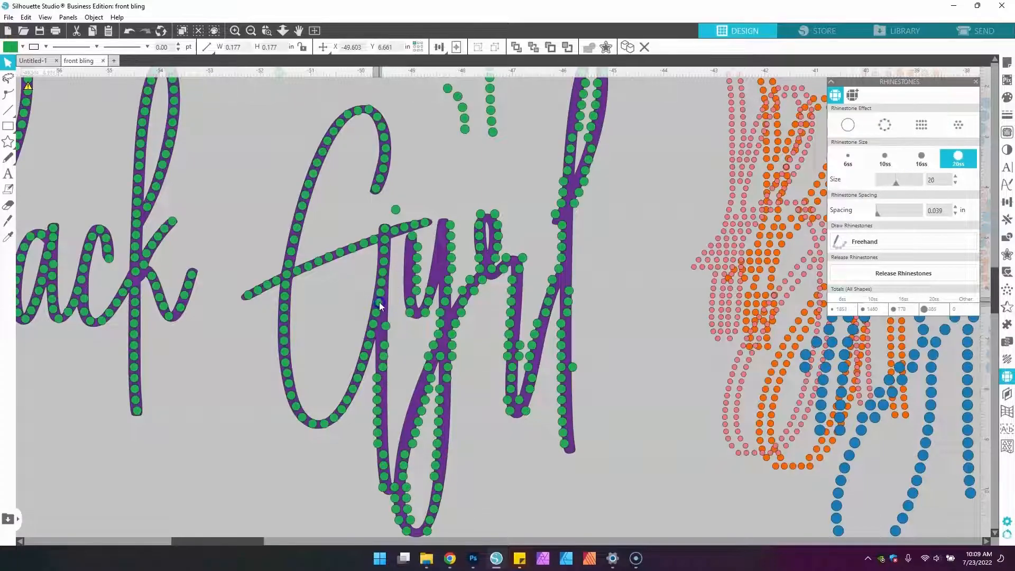
left_click(374, 348)
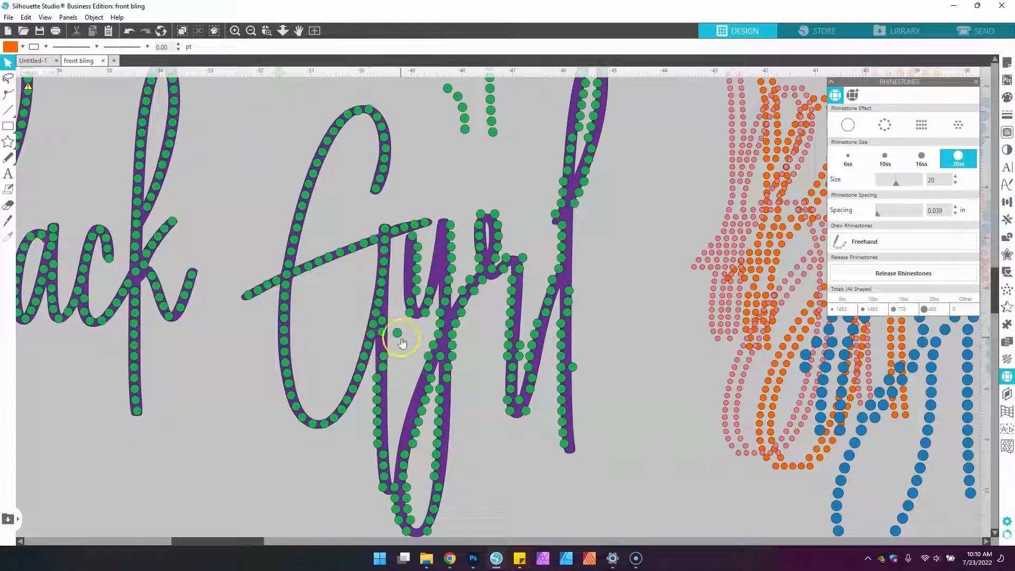
scroll(355, 440, "up", 5)
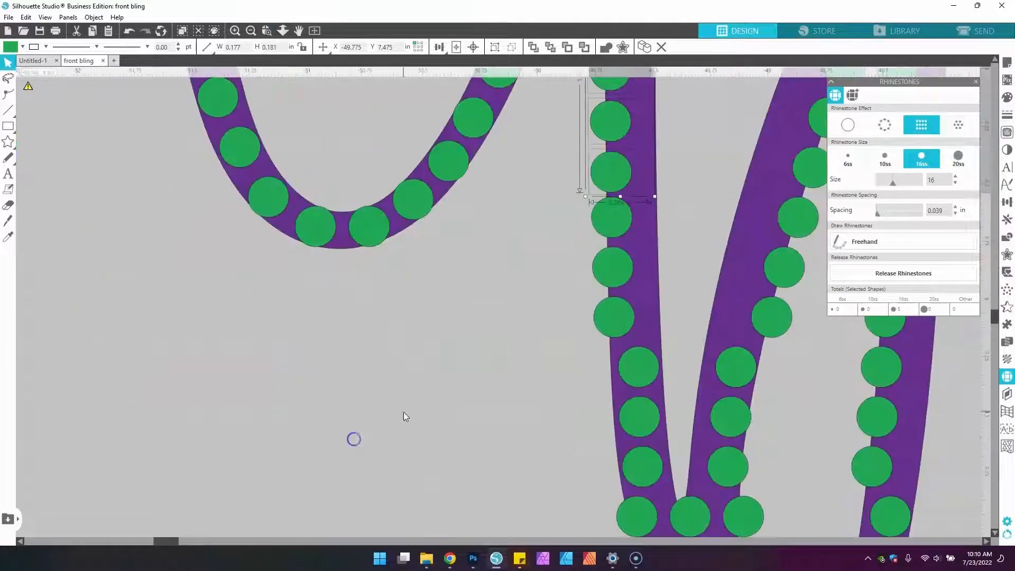
scroll(280, 126, "down", 2)
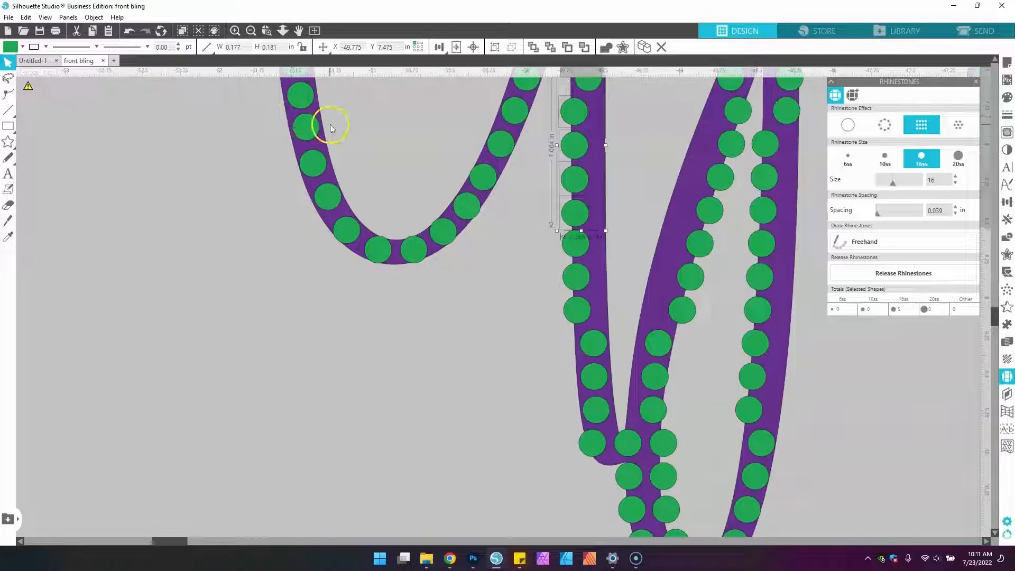
scroll(528, 236, "down", 5)
left_click(529, 233)
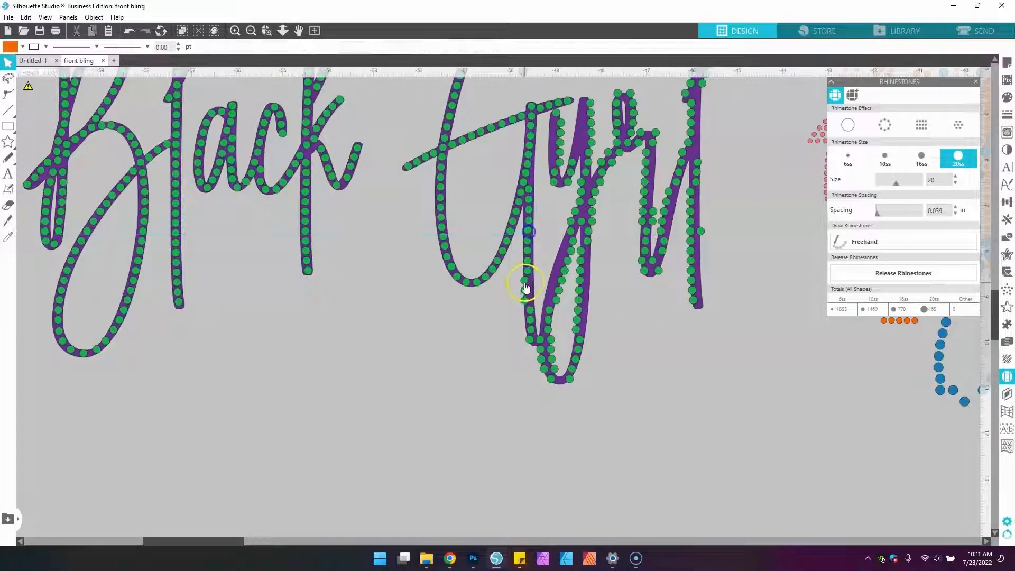
left_click(525, 305)
left_click(532, 339)
left_click_drag(532, 343, 497, 365)
left_click(555, 374)
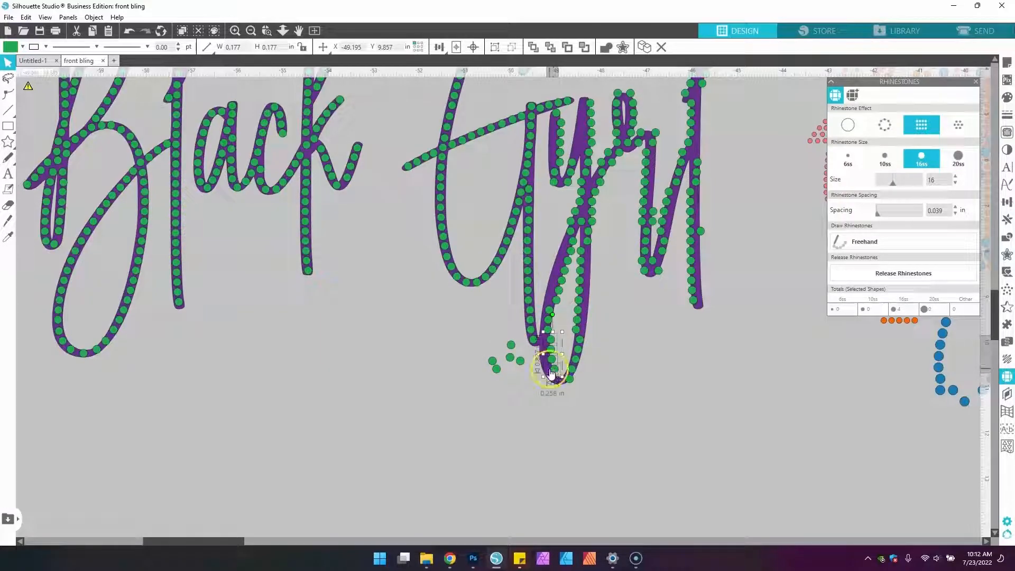
Step: Undo the accidental shift of the purple lettering away from its stones
right_click(700, 414)
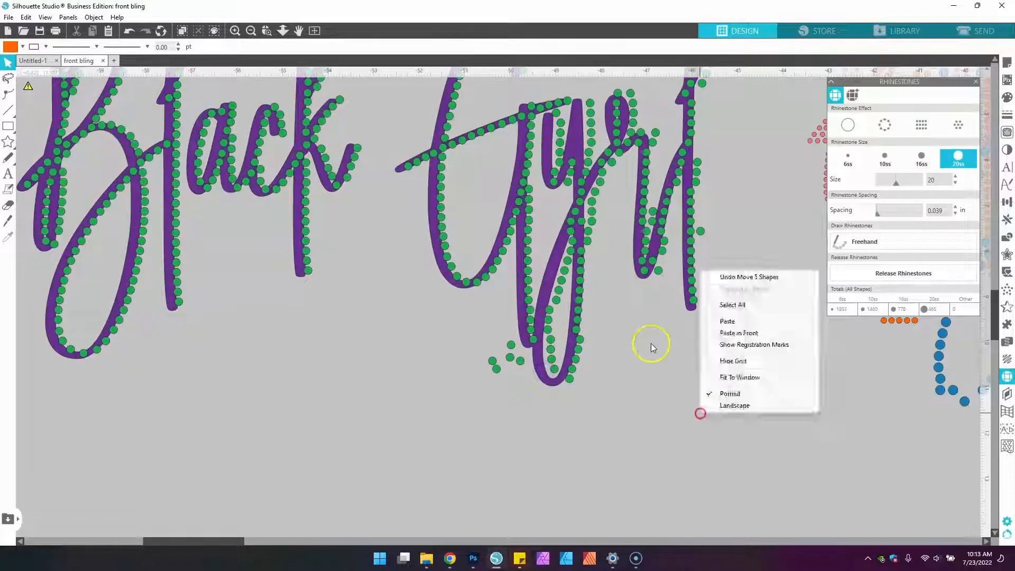
left_click(129, 31)
left_click(130, 30)
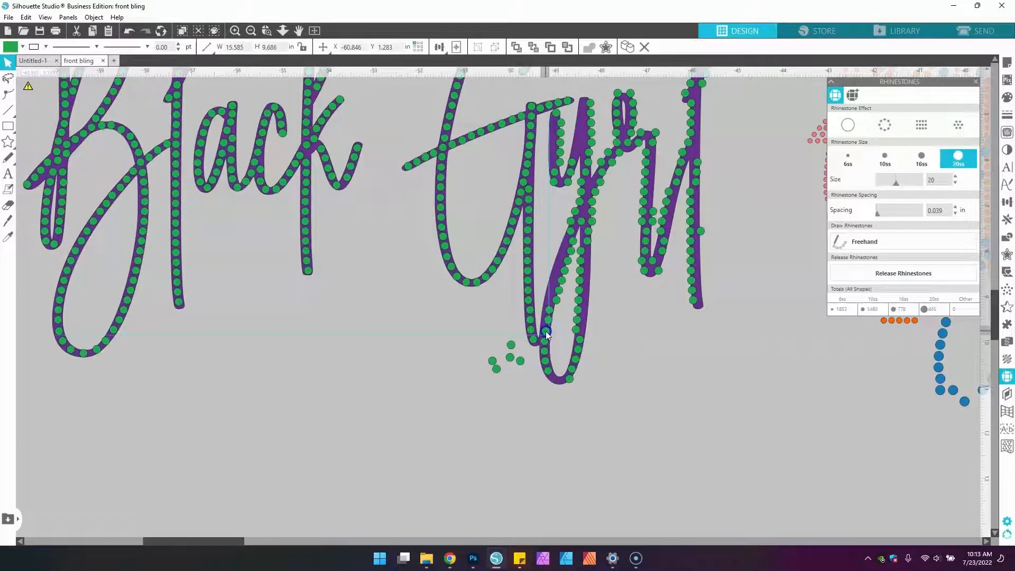
Step: Space the stones up the left side of the y's tail loop and center the row on the y's short left stroke
left_click(548, 312)
left_click(562, 262)
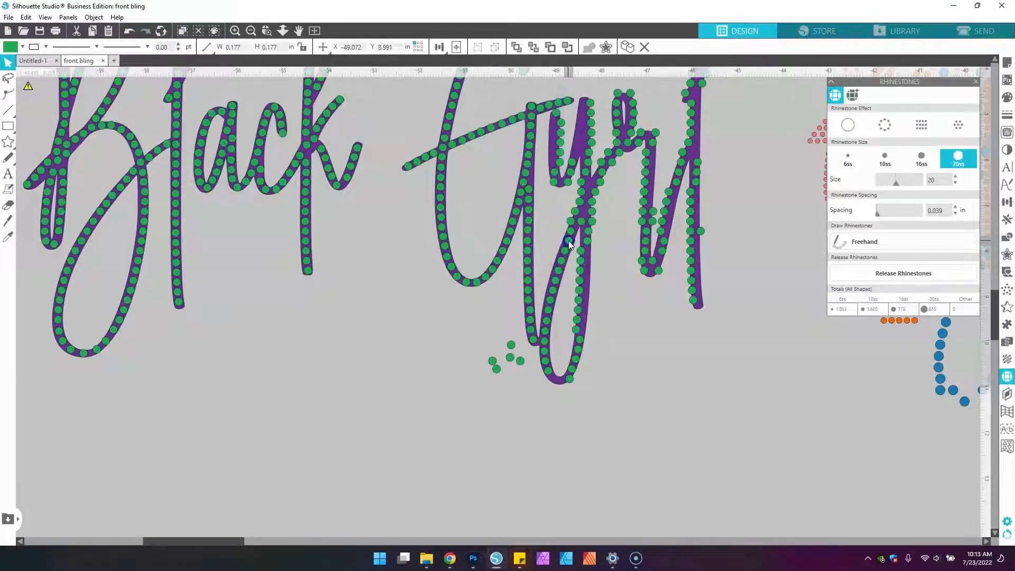
left_click(561, 128)
left_click(555, 160, "shift")
left_click(557, 177, "shift")
left_click_drag(544, 108, 555, 179)
left_click(561, 185)
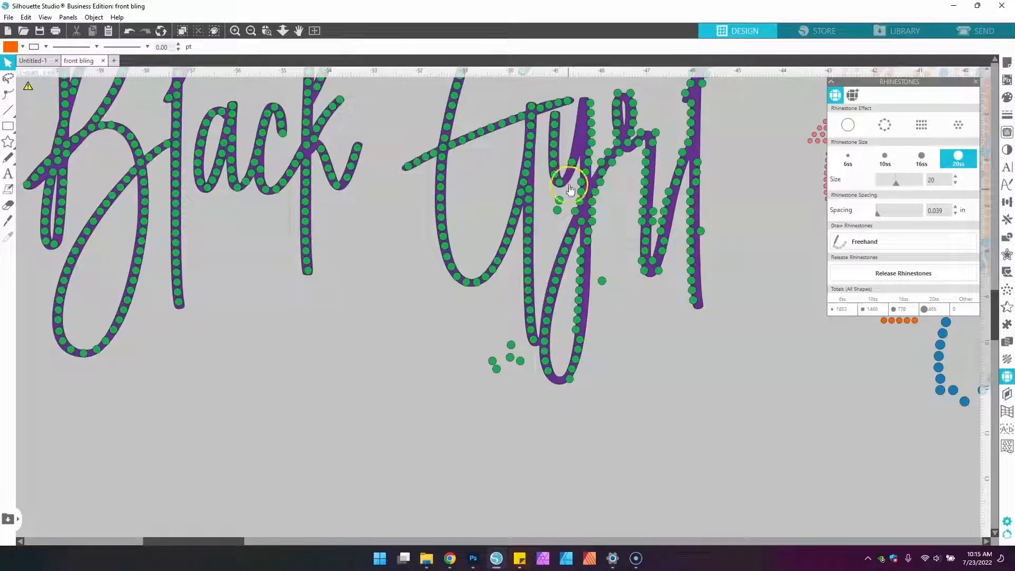
Step: Place stones around the y's cup and align a single row along its upper right stem
left_click_drag(578, 171, 573, 168)
left_click(573, 166)
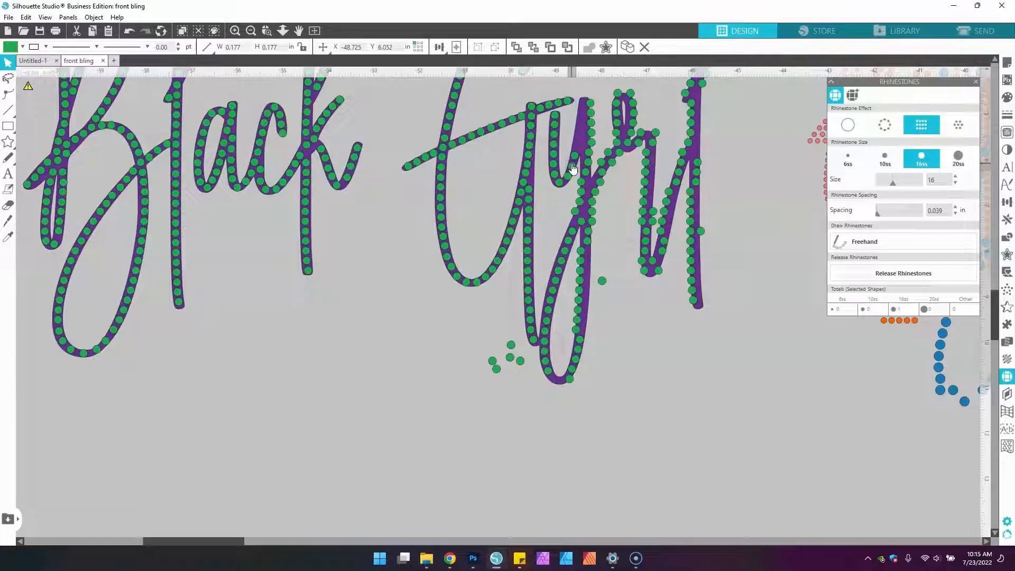
mouse_move(570, 169)
left_mouse_down()
mouse_move(586, 191)
mouse_move(582, 113)
left_mouse_up()
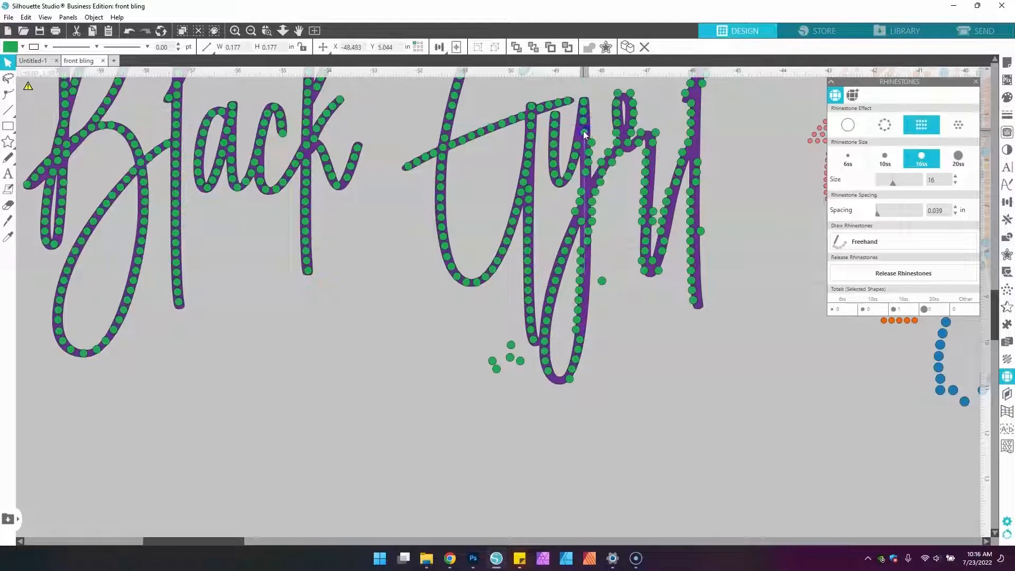
left_click(583, 137)
left_click(601, 200)
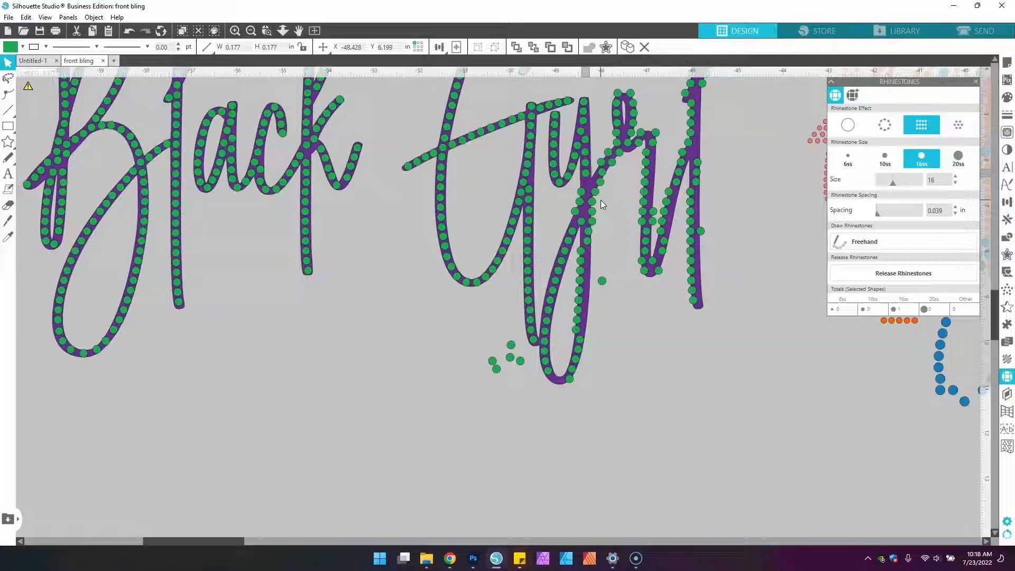
Step: Fill the base of the y's tail loop and shift the loop's right-hand stones onto the purple stroke
left_click(598, 210)
left_click(555, 379)
left_click(651, 231)
left_click(581, 252)
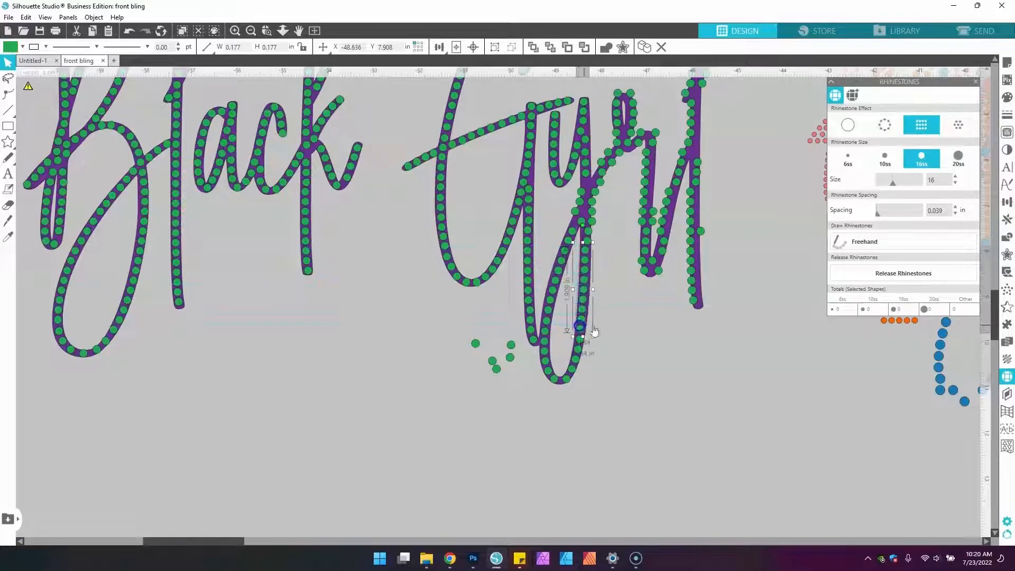
Step: Thin the stones where the y's stem crosses its tail to one row, moving the extras off the lettering
left_click(587, 239)
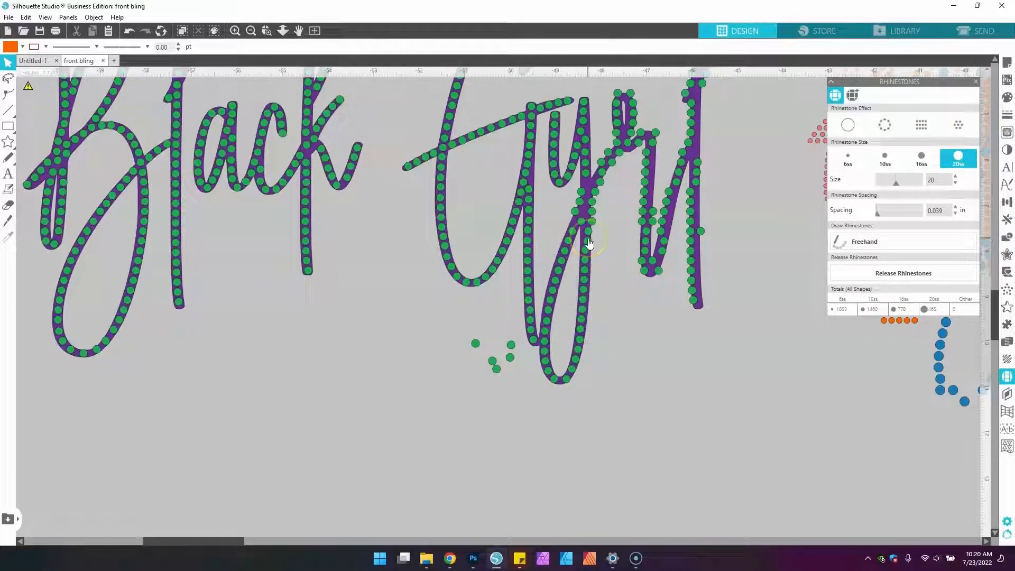
left_click(583, 215)
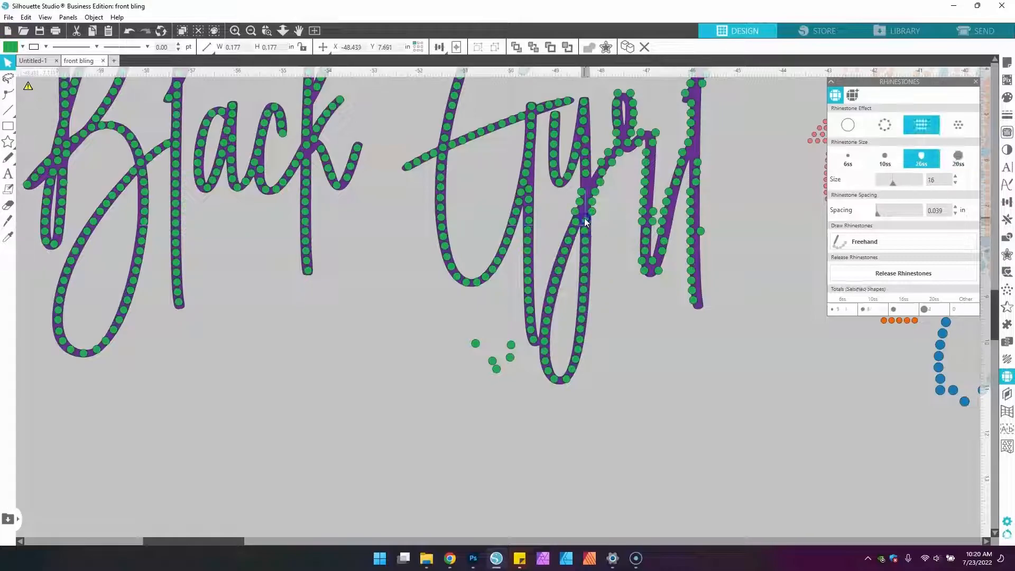
left_click_drag(581, 210, 596, 222)
left_click(612, 245)
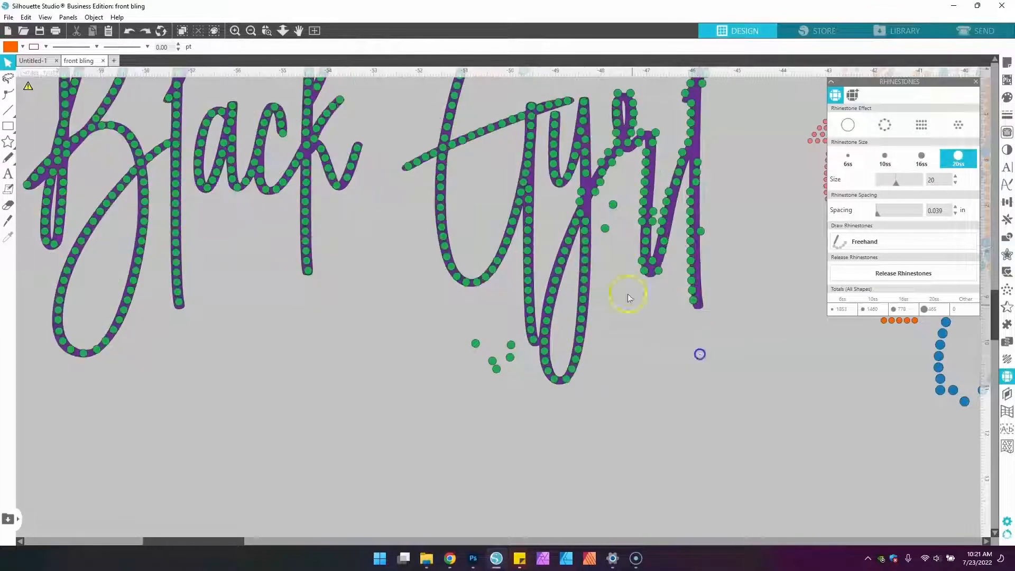
left_click(582, 210)
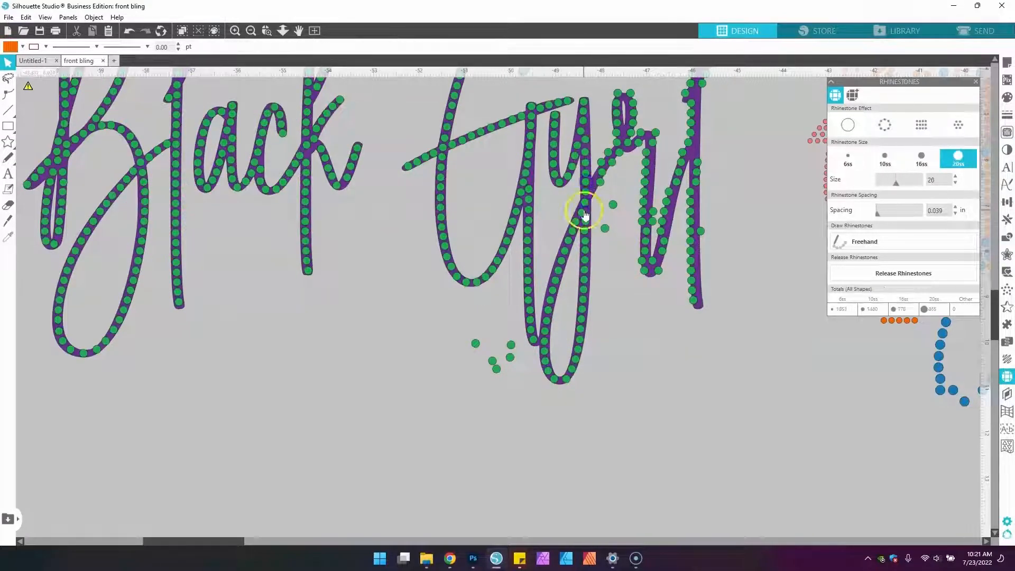
left_click_drag(582, 210, 620, 185)
Step: Space the stones along the stroke joining y to r and around the r's small loop, parking the extras below the G
left_click(612, 157)
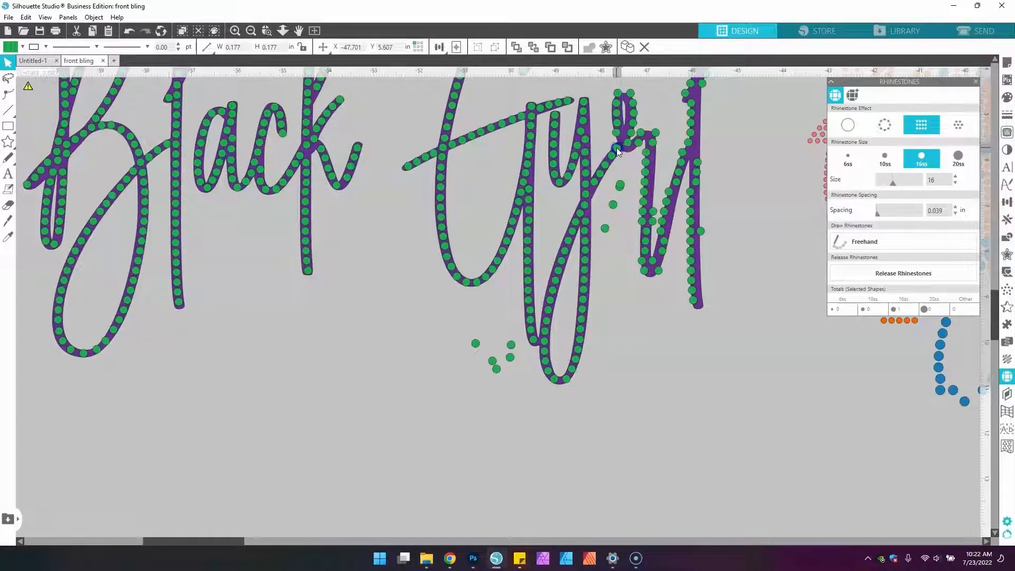
mouse_move(614, 160)
left_mouse_down()
mouse_move(629, 104)
mouse_move(629, 149)
mouse_move(641, 116)
mouse_move(627, 176)
mouse_move(621, 100)
mouse_move(636, 143)
left_mouse_up()
left_click(629, 220)
left_click(635, 153)
left_click(645, 156)
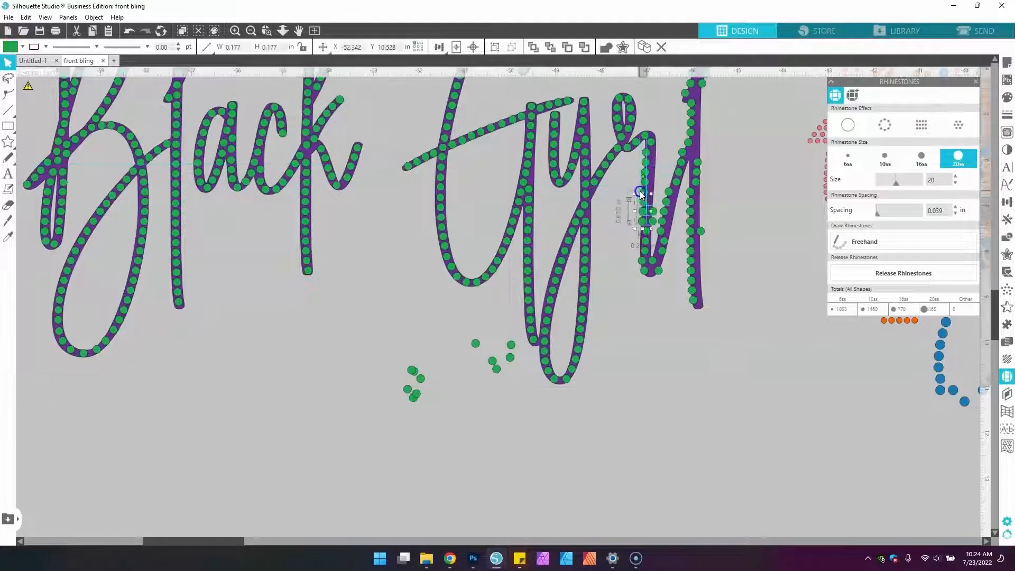
Step: Align the stones down the r's stem, around its base and up the stroke leading to the l
mouse_move(646, 155)
left_mouse_down()
mouse_move(645, 264)
mouse_move(666, 234)
left_mouse_up()
left_click_drag(663, 222, 667, 220)
left_click_drag(665, 212, 675, 187)
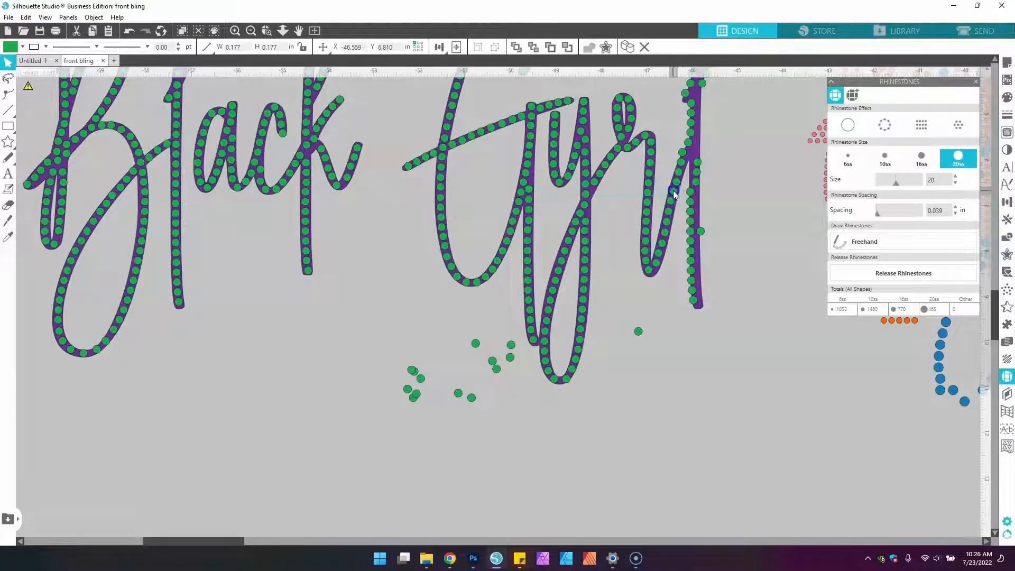
Step: Center a single row of stones on the l's lower stem up to where the r's stroke joins it
scroll(730, 430, "up", 2)
mouse_move(700, 311)
left_mouse_down()
mouse_move(692, 364)
mouse_move(696, 314)
left_mouse_up()
left_click(720, 322)
left_click(699, 270)
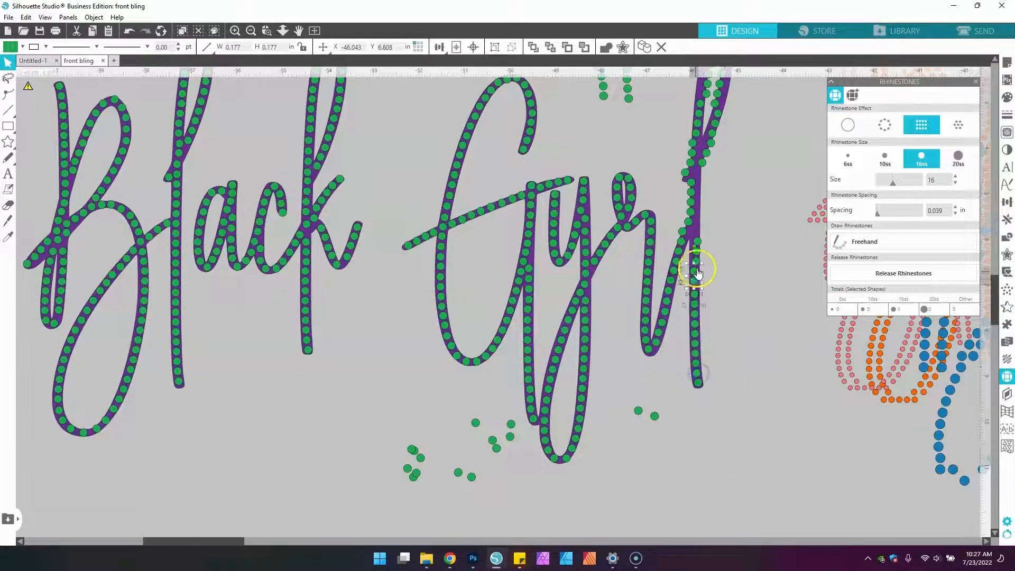
left_click_drag(694, 267, 686, 228)
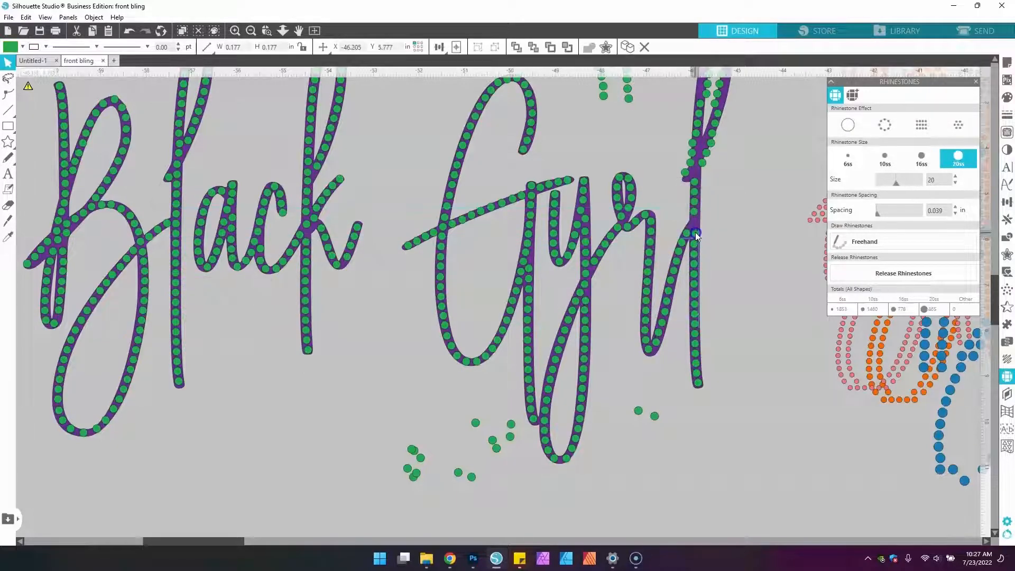
Step: Align the stones along the l's upper stem and around its tall loop, parking the overlapping extras off the letter
left_click(596, 127)
scroll(740, 182, "up", 2)
mouse_move(686, 271)
left_mouse_down()
mouse_move(693, 213)
mouse_move(712, 175)
left_mouse_up()
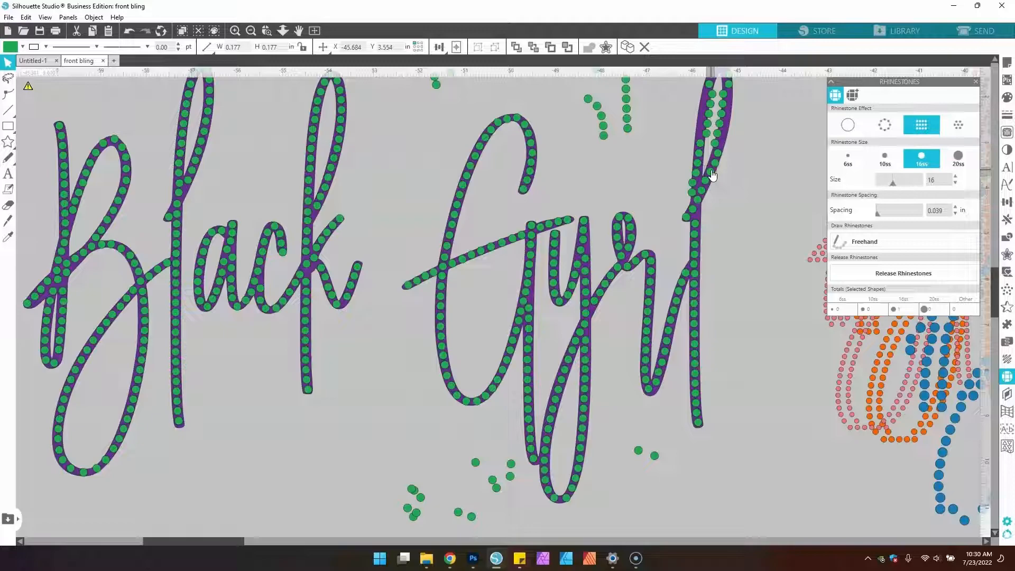
left_click(657, 175)
scroll(734, 153, "up", 1)
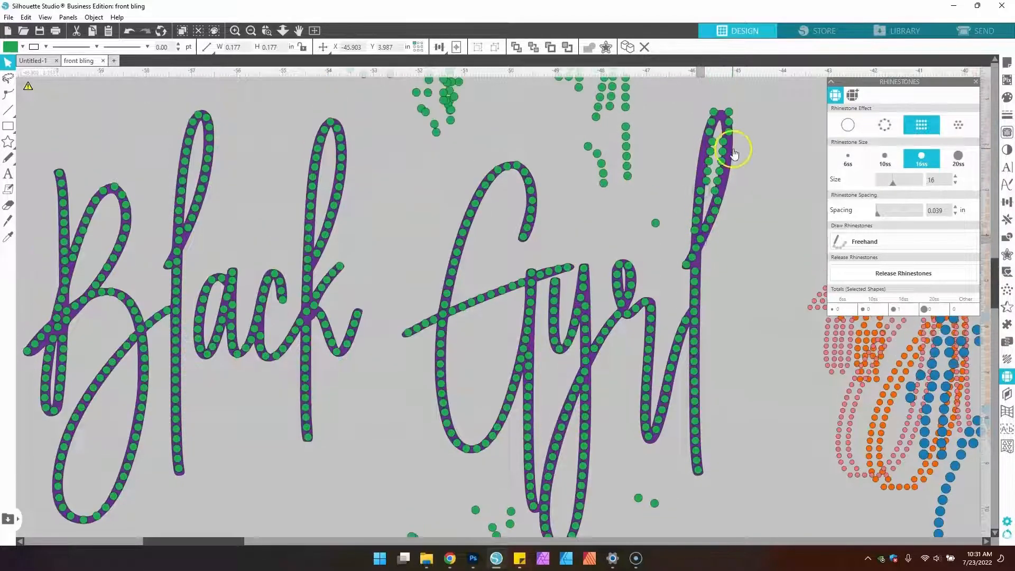
left_click(721, 153)
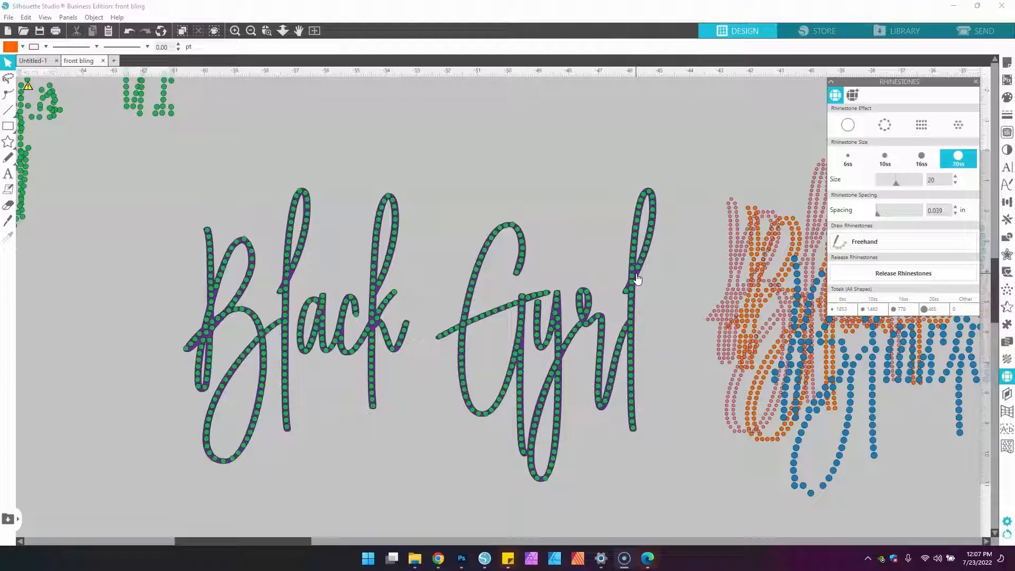
Step: Move the purple Black Gyrl lettering out from under the green stones to the clutter of lettering on their right
left_click_drag(637, 279, 1010, 390)
left_click(87, 467)
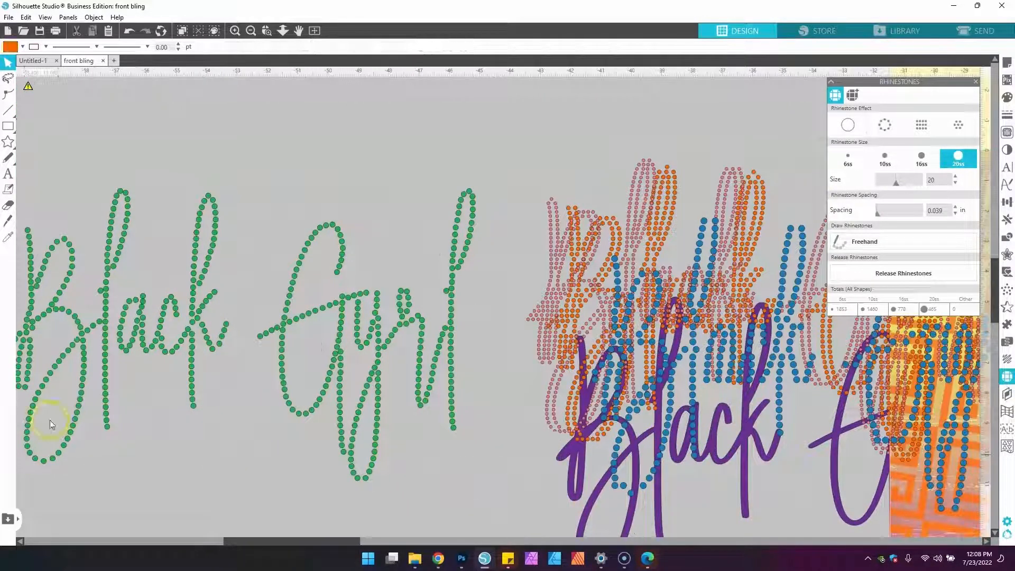
left_click_drag(377, 488, 518, 471)
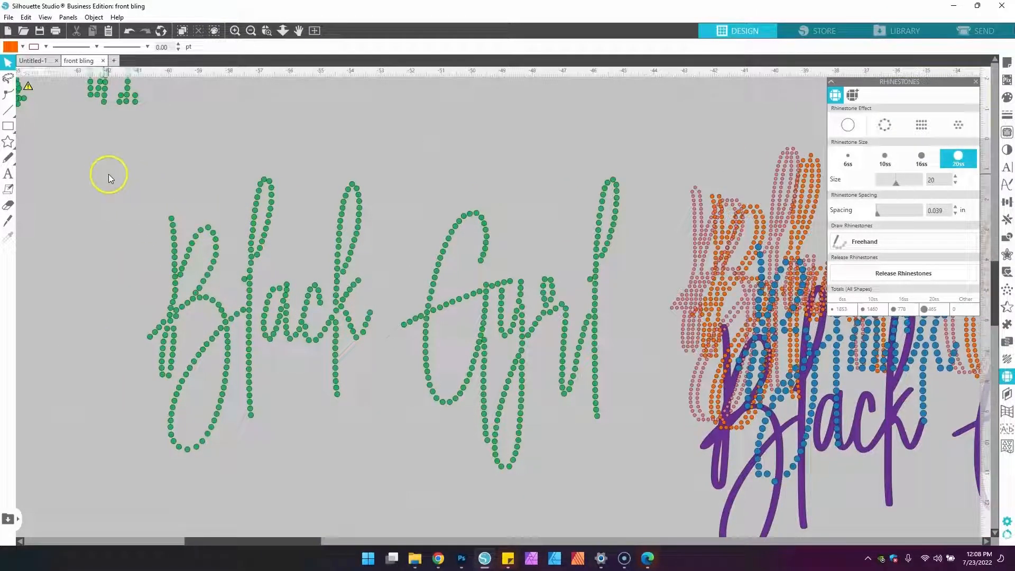
Step: Group the selected green lettering stones, try moving the group, and undo that move
mouse_move(153, 164)
left_mouse_down()
mouse_move(378, 144)
mouse_move(603, 185)
mouse_move(643, 300)
mouse_move(604, 482)
left_mouse_up()
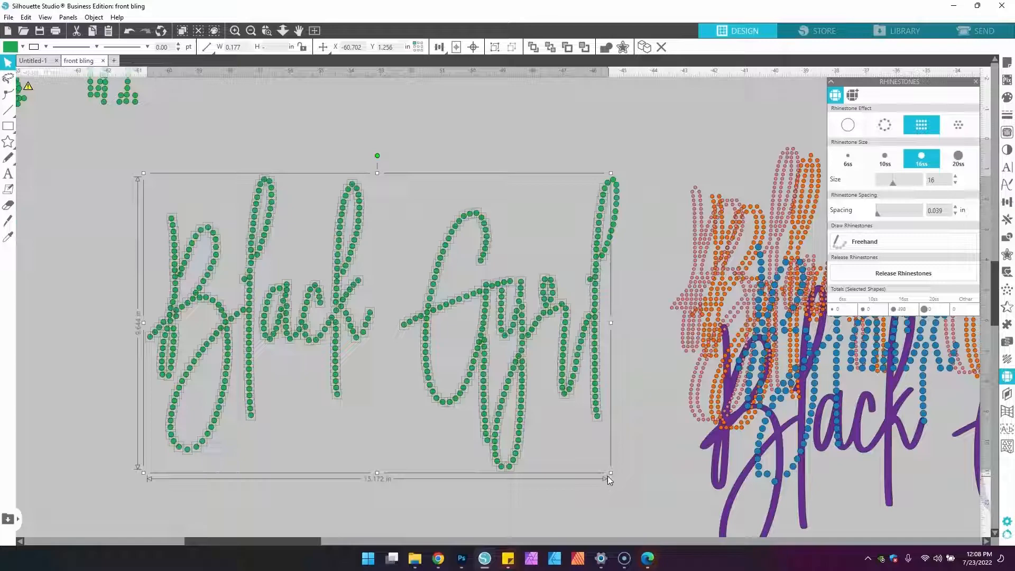
key("i")
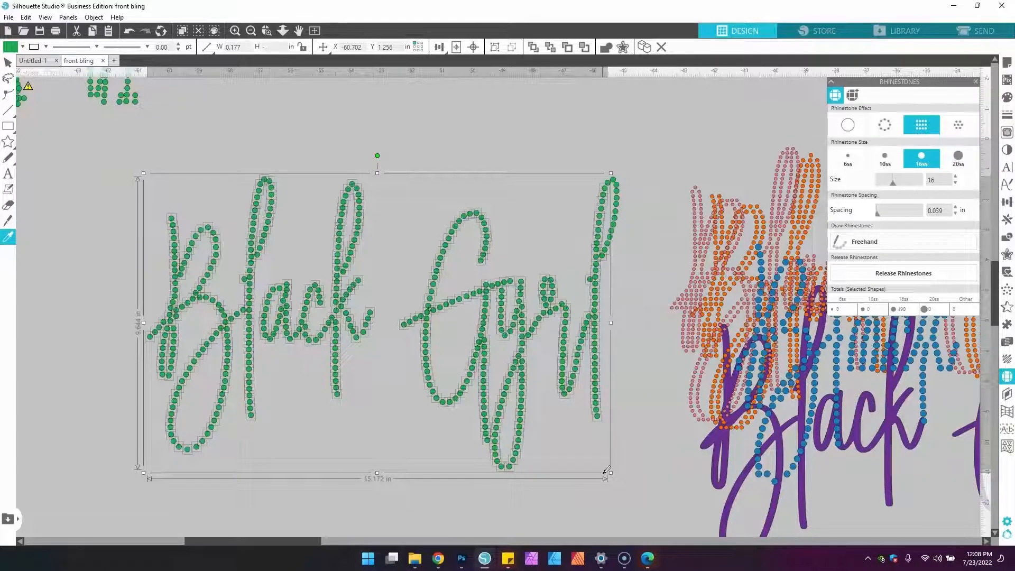
key("v")
left_click(519, 319)
left_click_drag(519, 319, 489, 297)
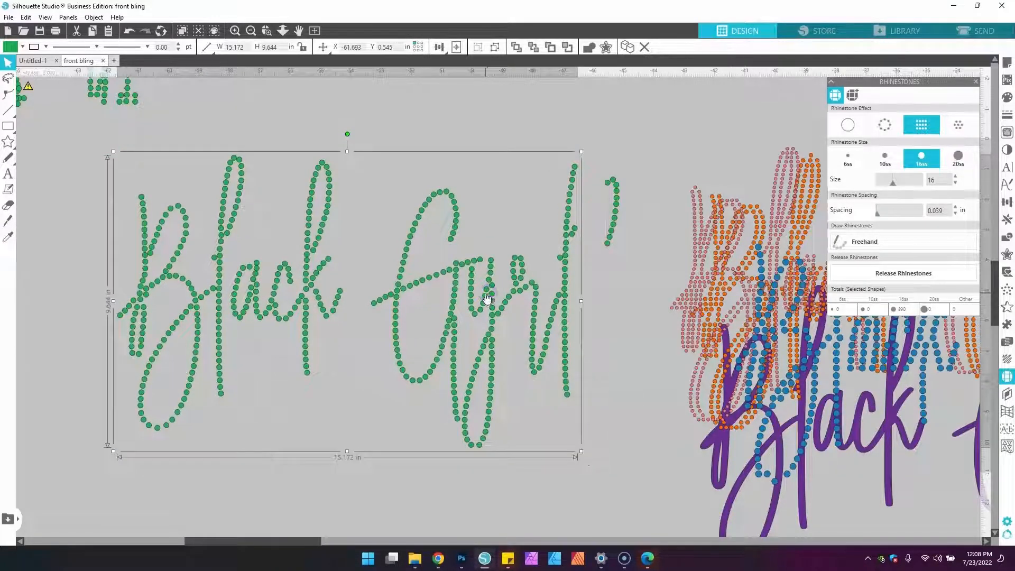
key("ctrl+z")
Step: Ungroup the green lettering, regroup its stones together with the final l's loose loop stones, and shift the group slightly up
left_click(361, 103)
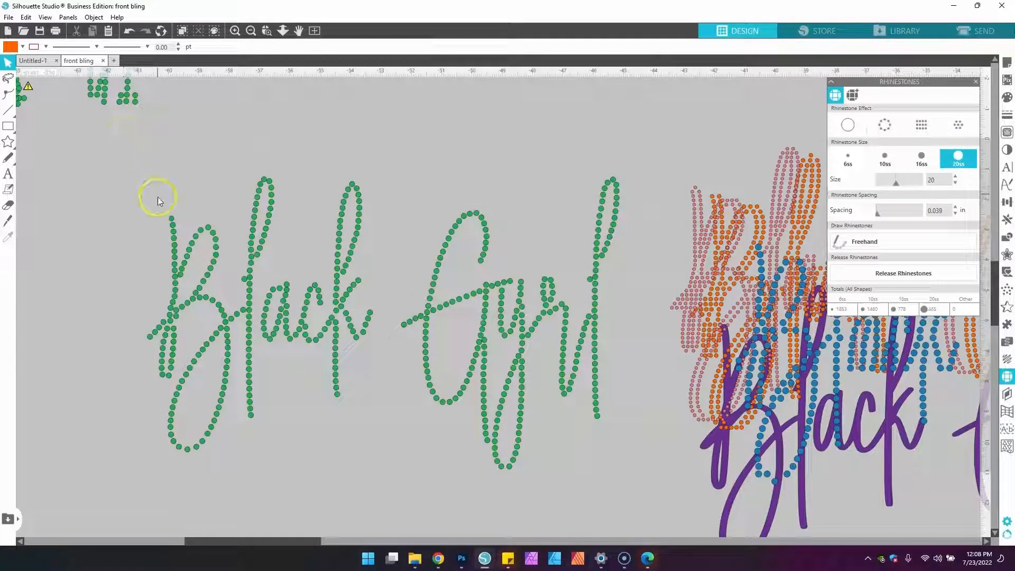
left_click(596, 288)
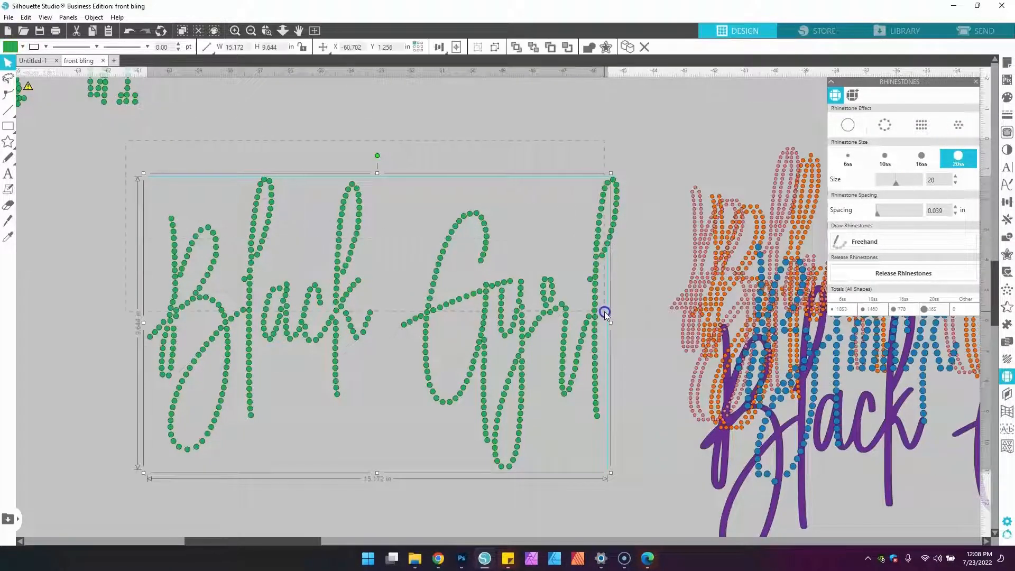
left_click(530, 138)
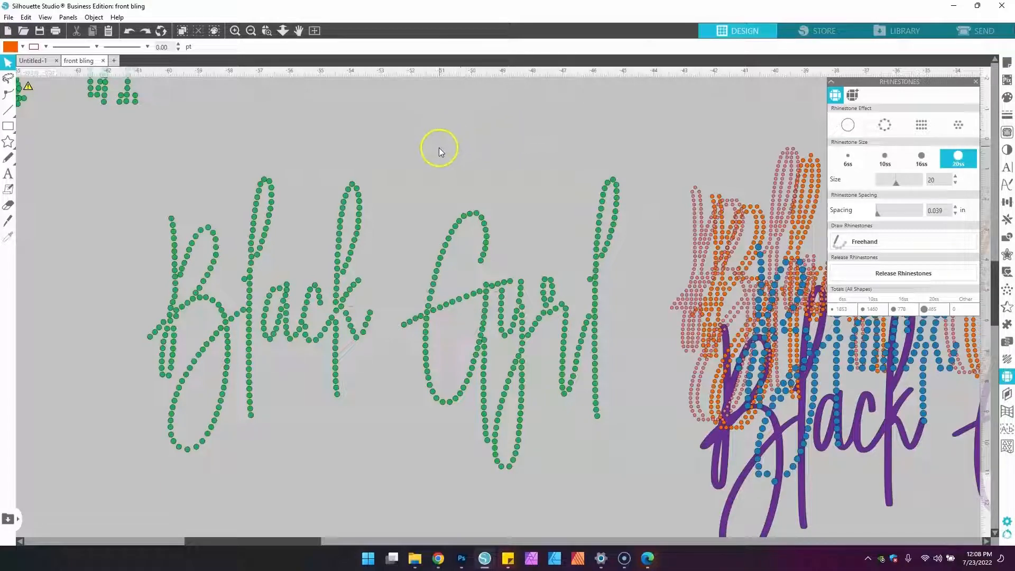
left_click(269, 181)
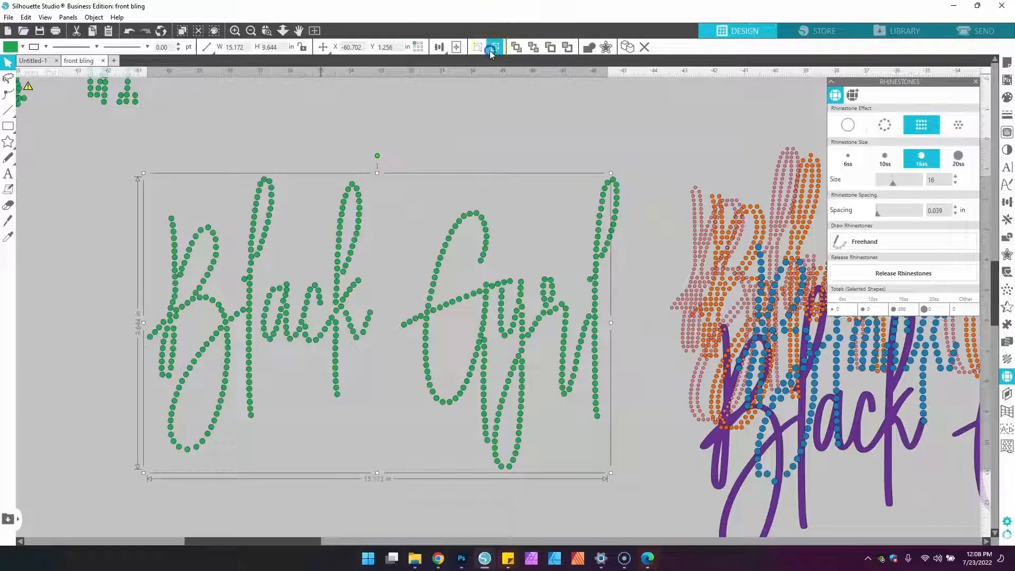
left_click(268, 129)
left_click_drag(109, 136, 610, 131)
left_click_drag(643, 190, 633, 498)
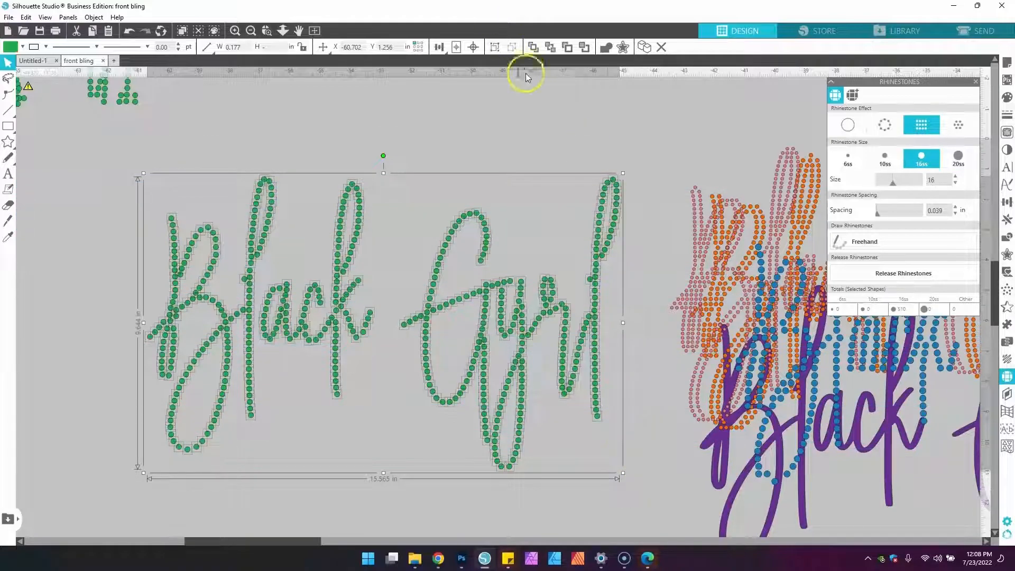
left_click(497, 49)
mouse_move(354, 200)
left_mouse_down()
mouse_move(320, 198)
mouse_move(358, 197)
mouse_move(351, 192)
left_mouse_up()
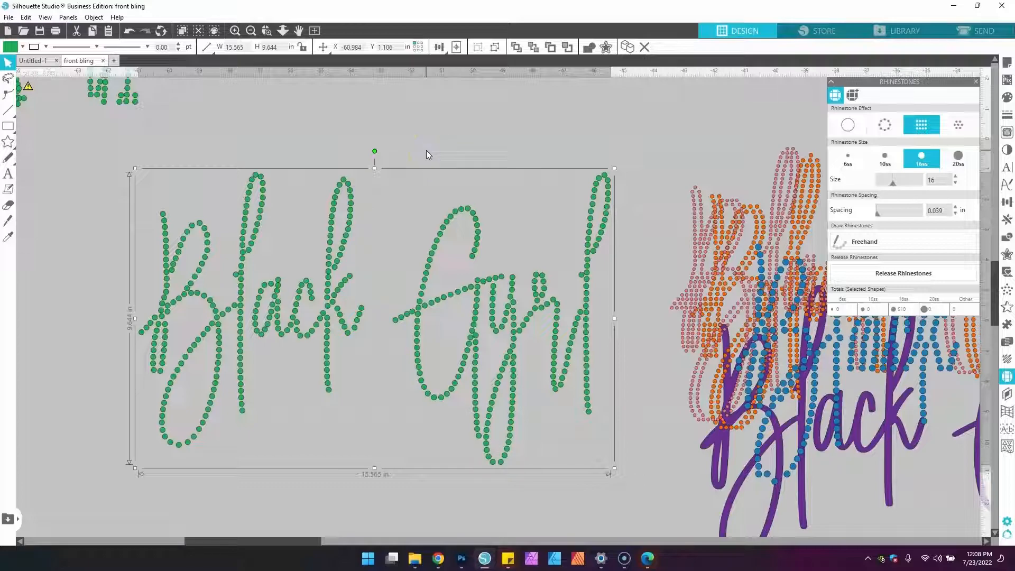
Step: Move the large Black Gyrl Vibes artwork away from the mat to the far side of the green rhinestone lettering
key("i")
key("ctrl+minus")
key("ctrl+minus")
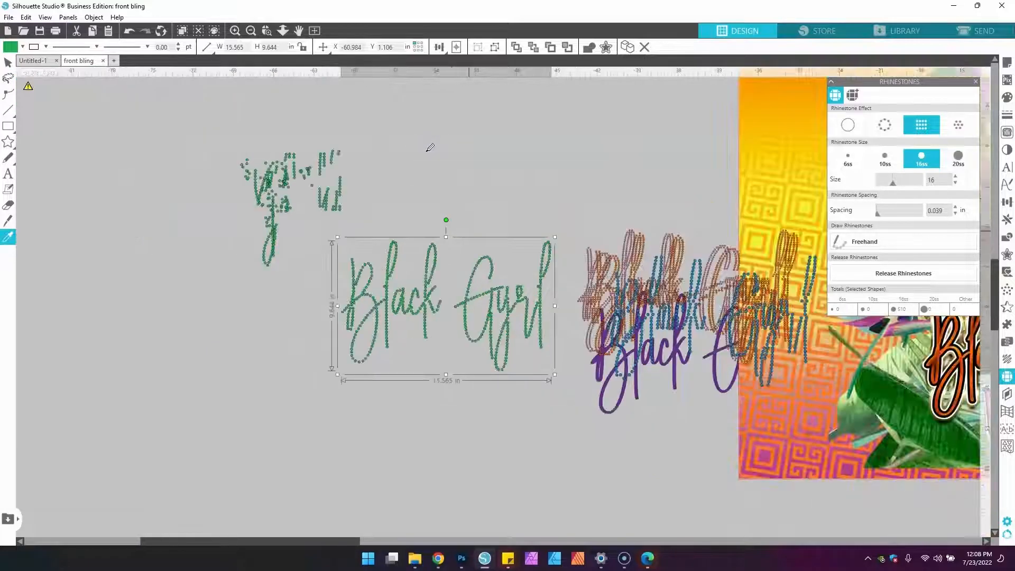
key("ctrl+minus")
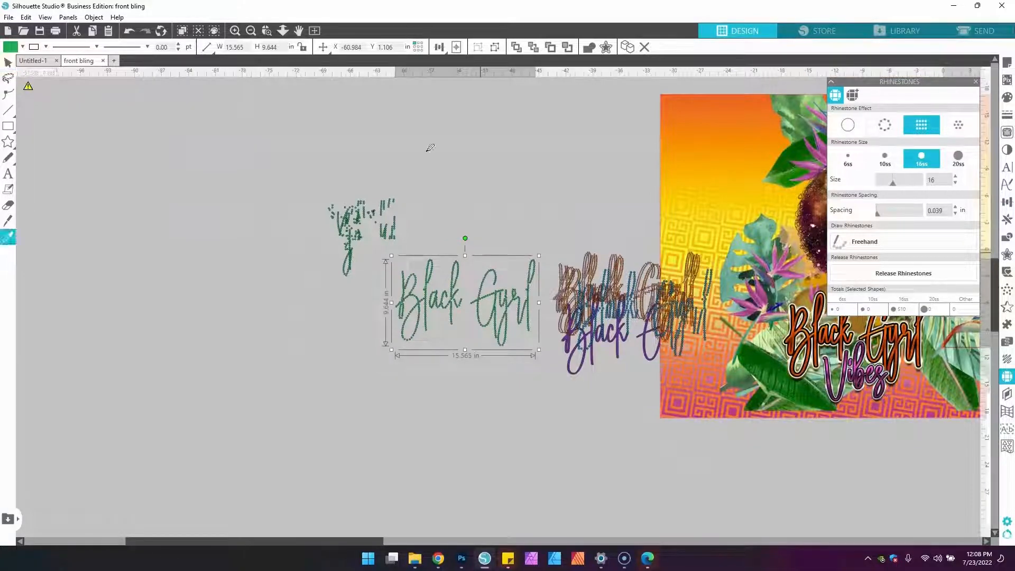
key("ctrl+minus")
key("v")
left_click(804, 223)
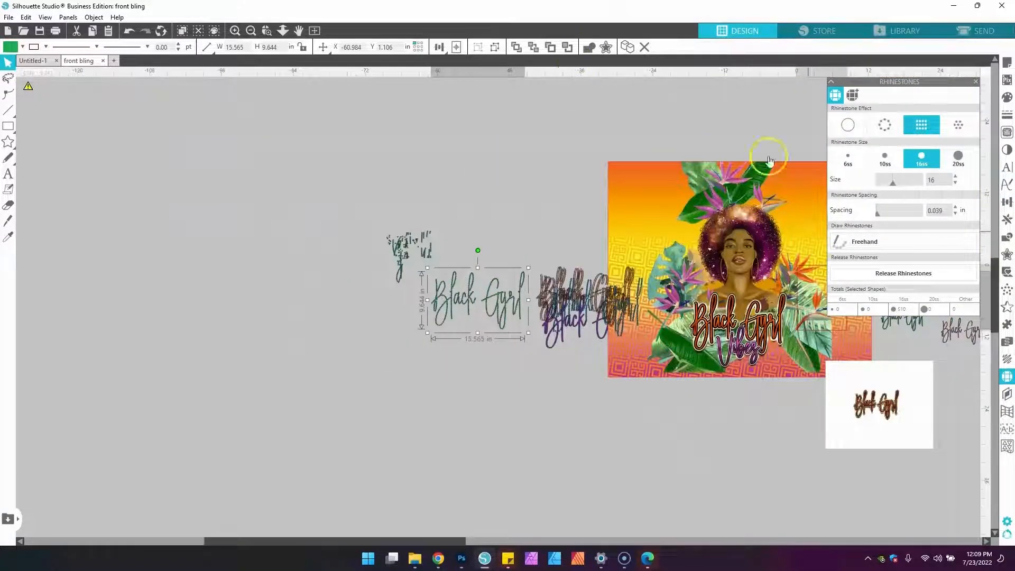
left_click_drag(756, 204, 706, 233)
left_click_drag(344, 284, 221, 244)
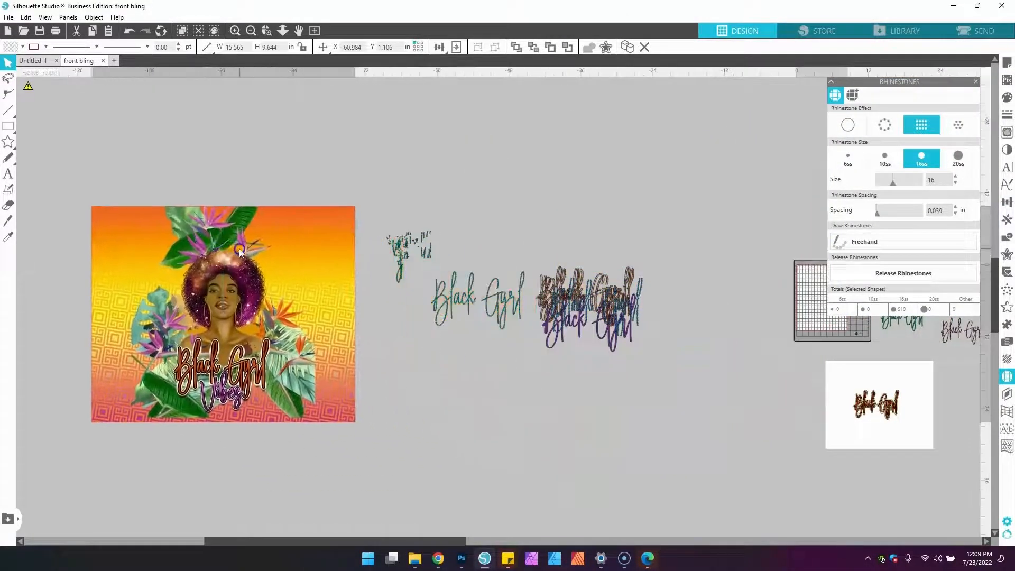
left_click(369, 209)
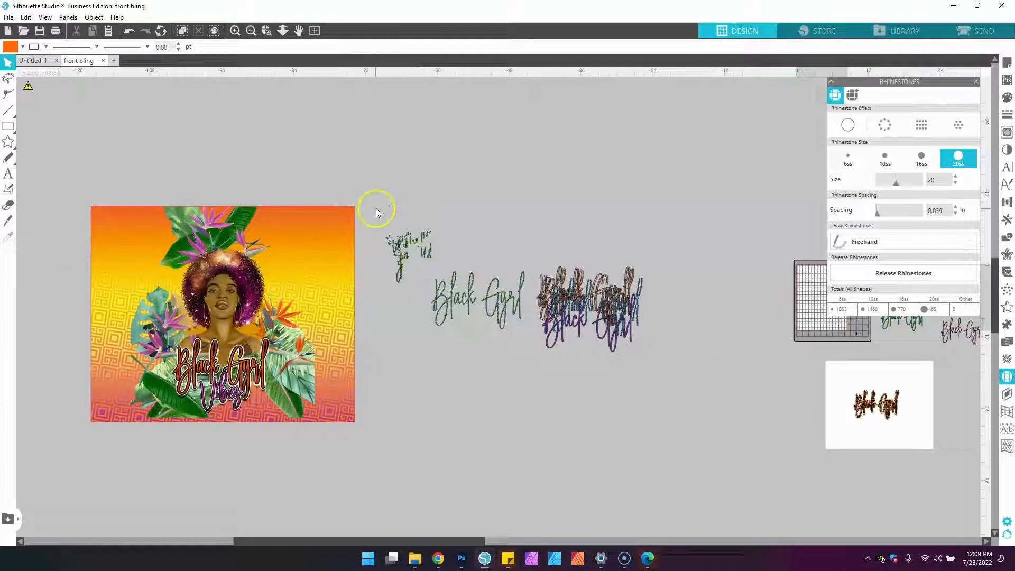
Step: Delete the leftover green stones parked between the artwork and the rhinestone lettering
left_click_drag(378, 208, 417, 288)
left_click_drag(410, 229, 442, 258)
key("Delete")
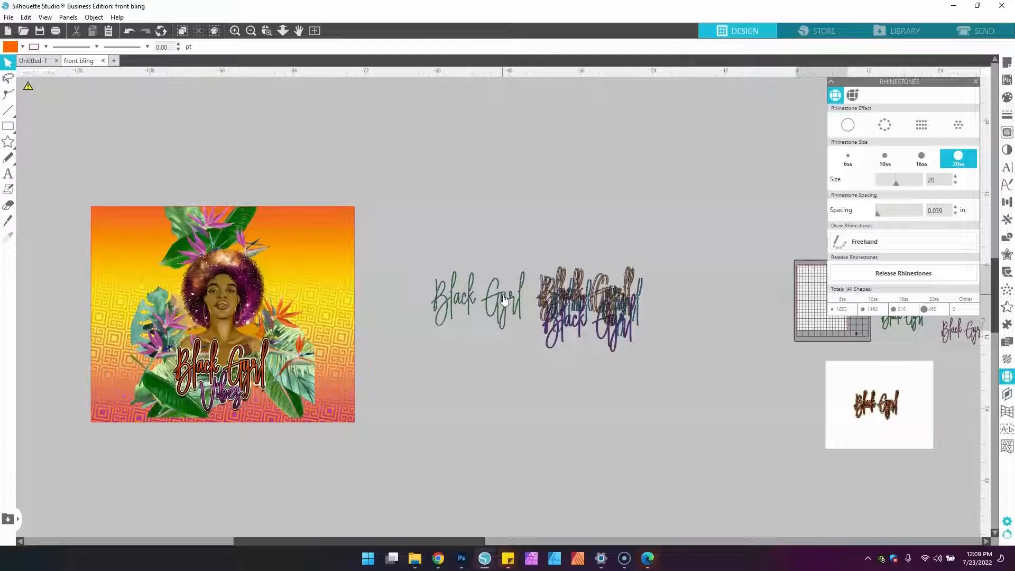
Step: Move the grouped green rhinestone lettering past the overlapping lettering copies and onto the cutting mat
left_click_drag(505, 304, 725, 259)
left_click_drag(461, 543, 565, 541)
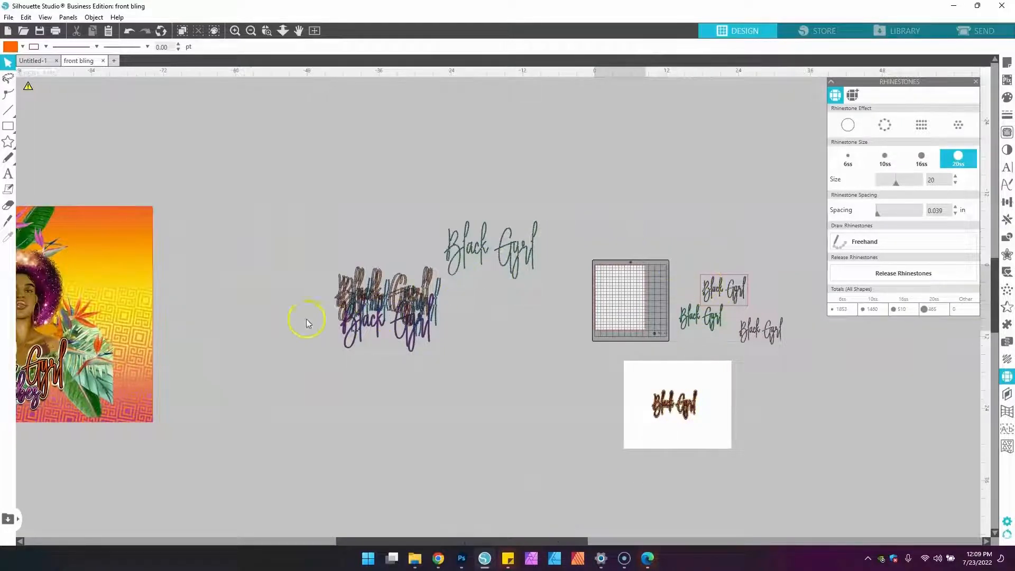
left_click_drag(538, 245, 638, 291)
Step: Clear the mat's surroundings by moving the small lettering copies above it, the white artwork below, and the overlapping lettering farther away
left_click_drag(682, 247, 644, 141)
left_click_drag(690, 428, 607, 535)
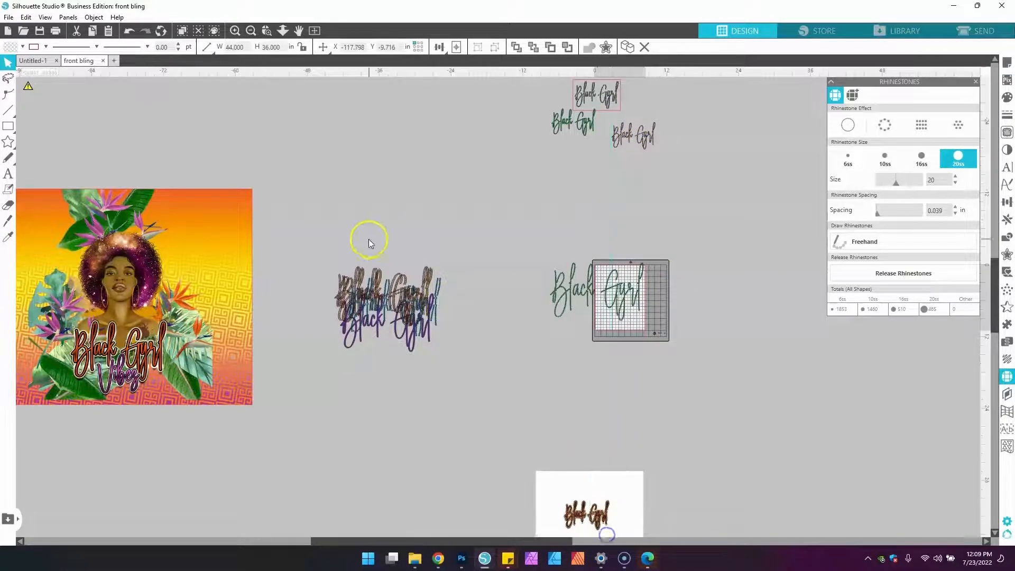
left_click(423, 317)
left_click_drag(423, 317, 374, 334)
left_click(453, 274)
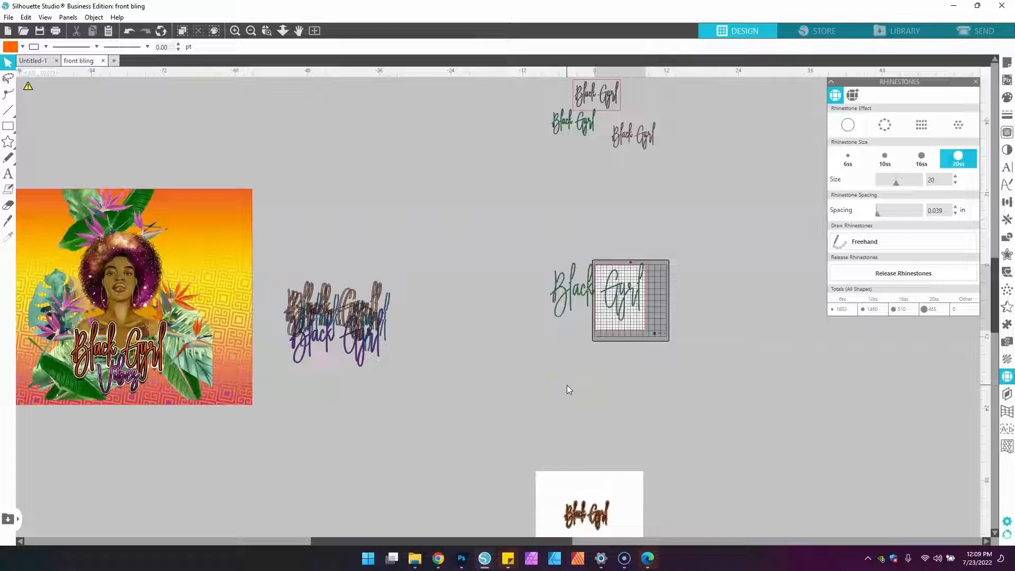
Step: Position the green lettering so the whole word Gyrl lies inside the white page on the cutting mat
scroll(567, 385, "up", 8)
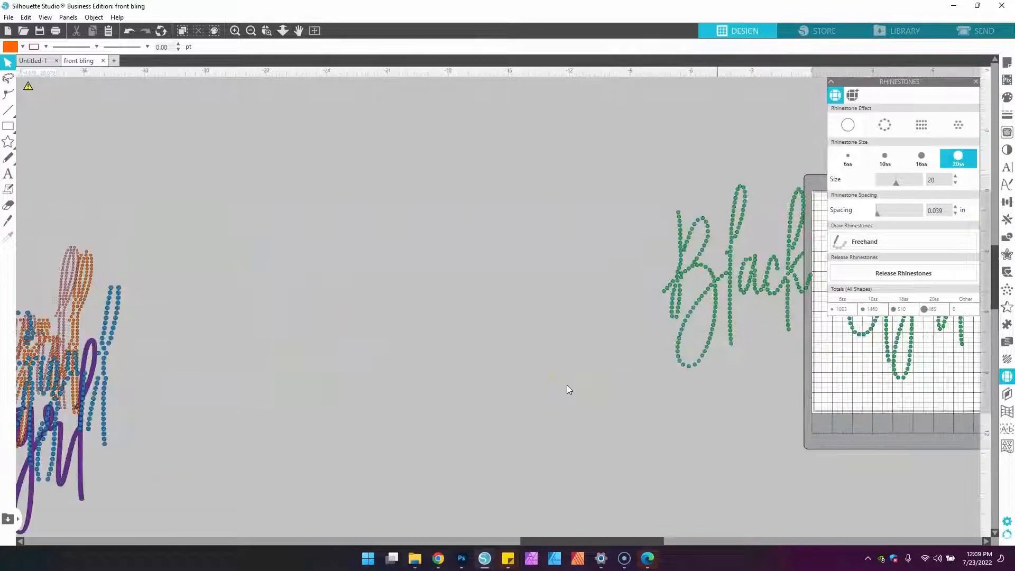
left_click_drag(591, 541, 698, 528)
left_click(578, 269)
mouse_move(578, 269)
left_mouse_down()
mouse_move(651, 287)
mouse_move(580, 267)
left_mouse_up()
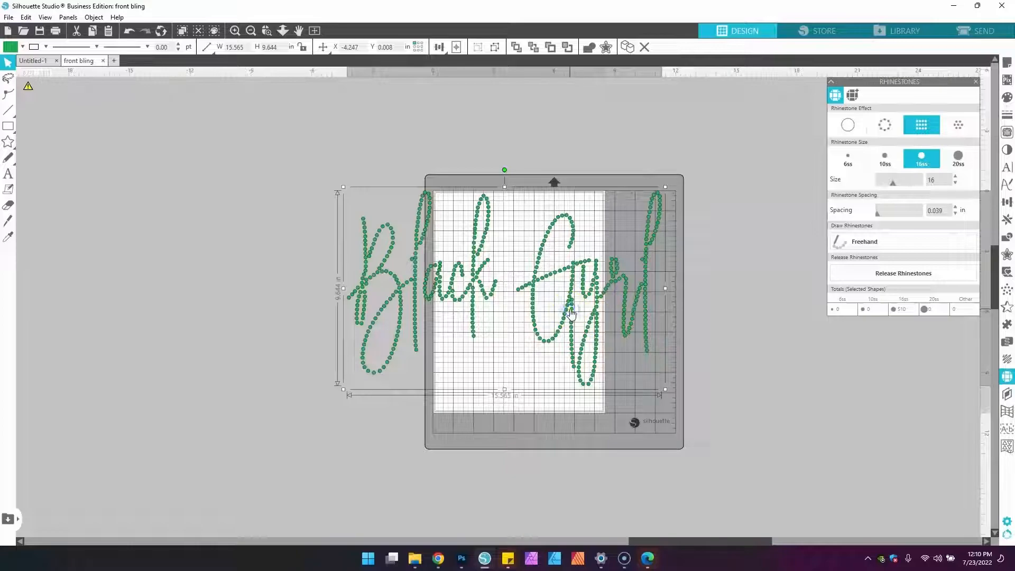
left_click(770, 204)
left_click(586, 271)
left_click_drag(587, 270, 508, 284)
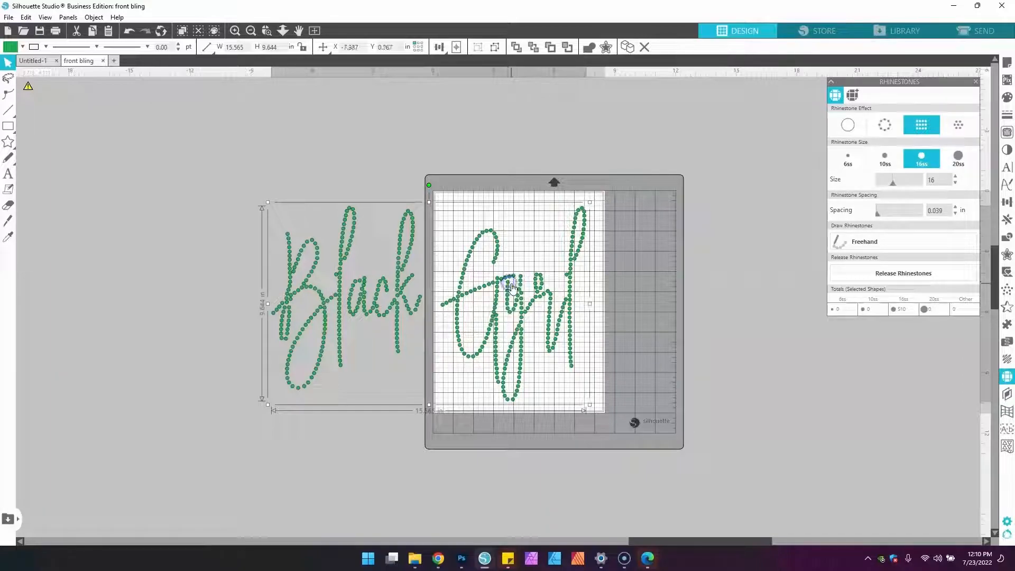
left_click(507, 286)
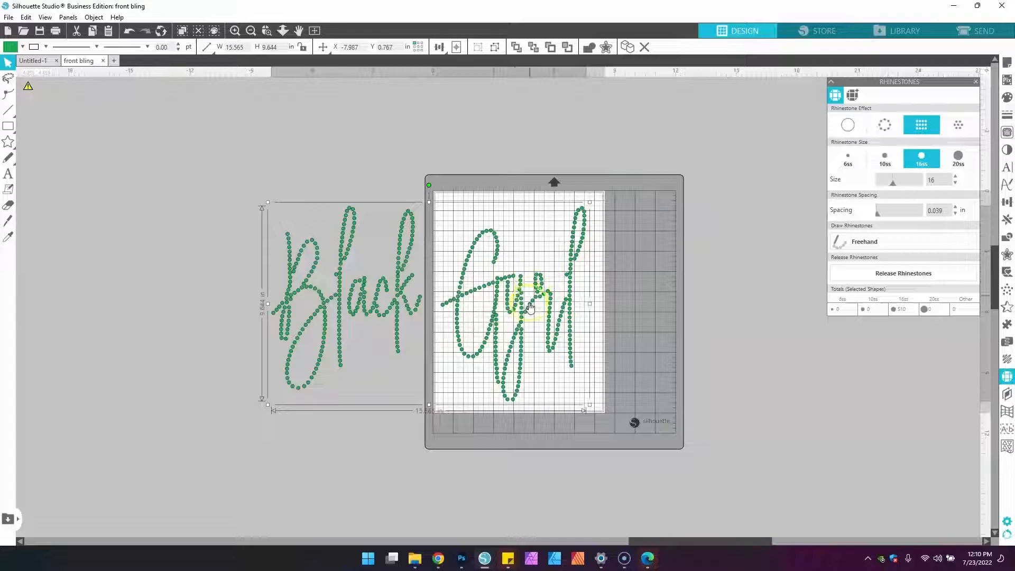
left_click(443, 410)
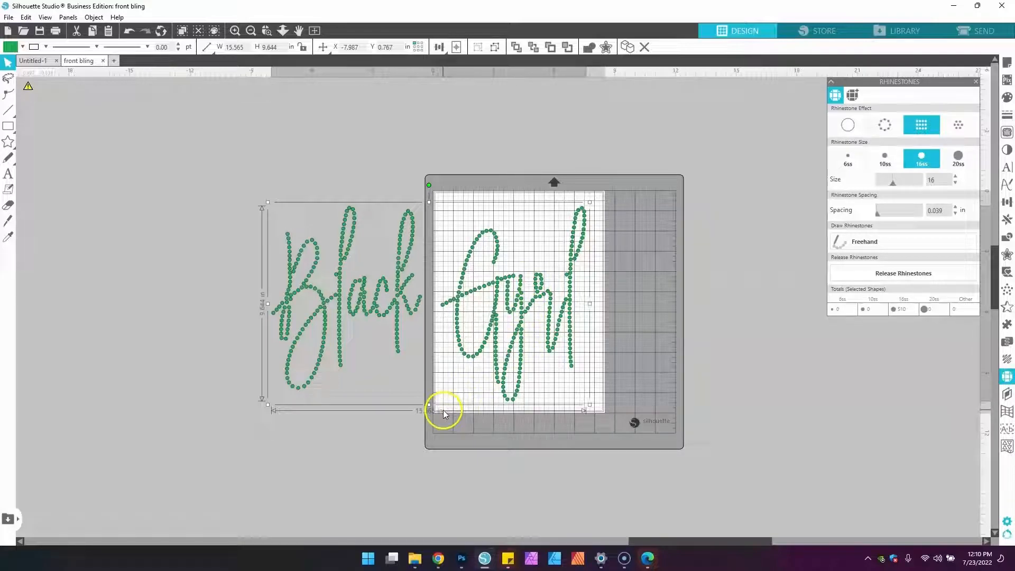
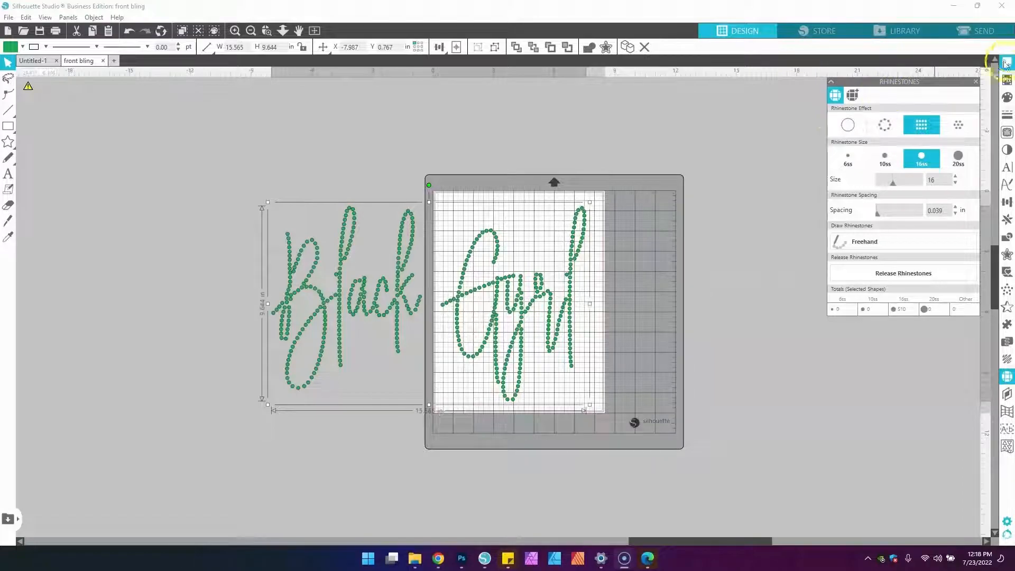
Step: Review the machine, cutting mat and media size options in the page setup, keeping the media size at Letter
left_click(1009, 63)
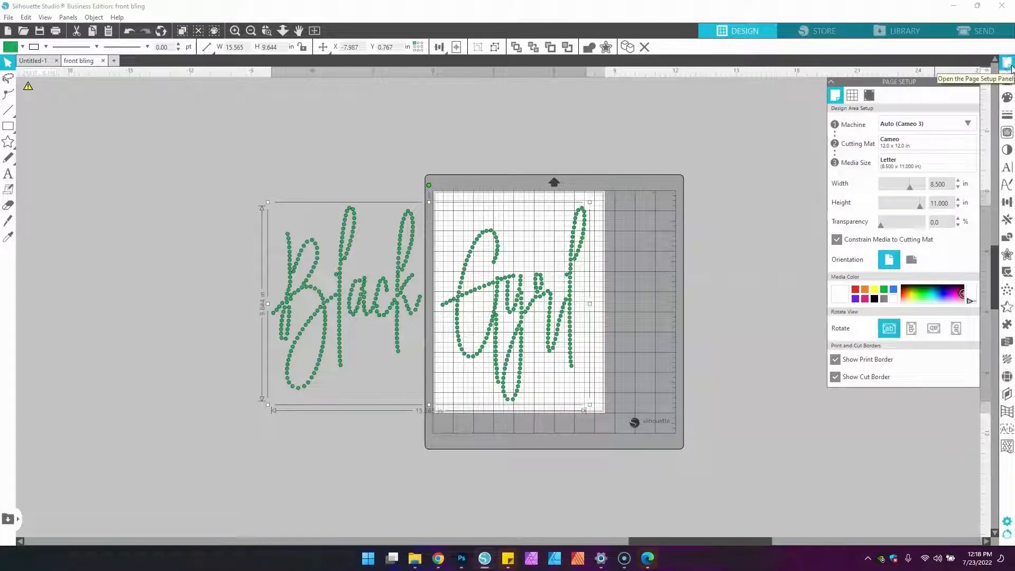
left_click(935, 143)
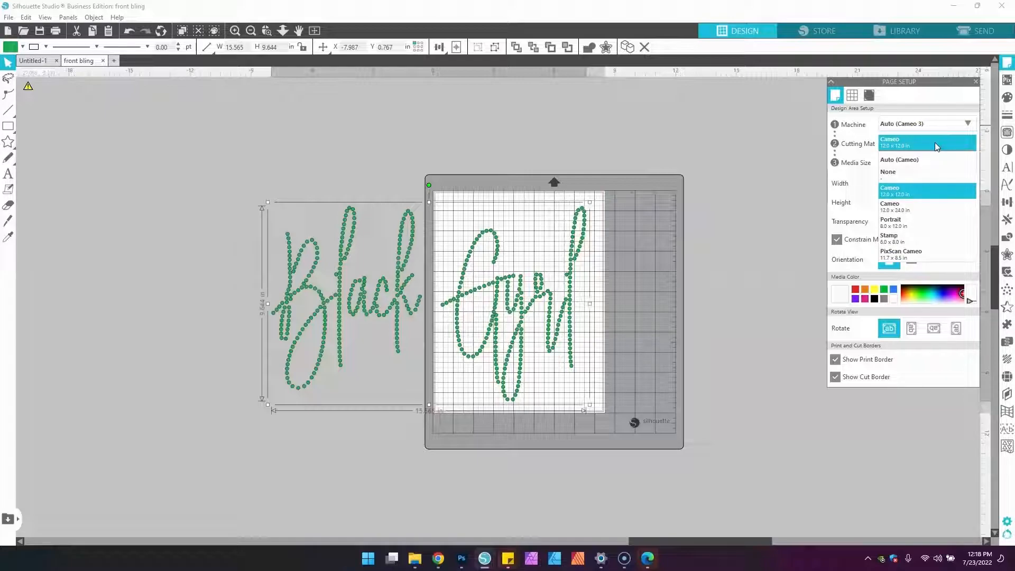
left_click(935, 141)
left_click(944, 123)
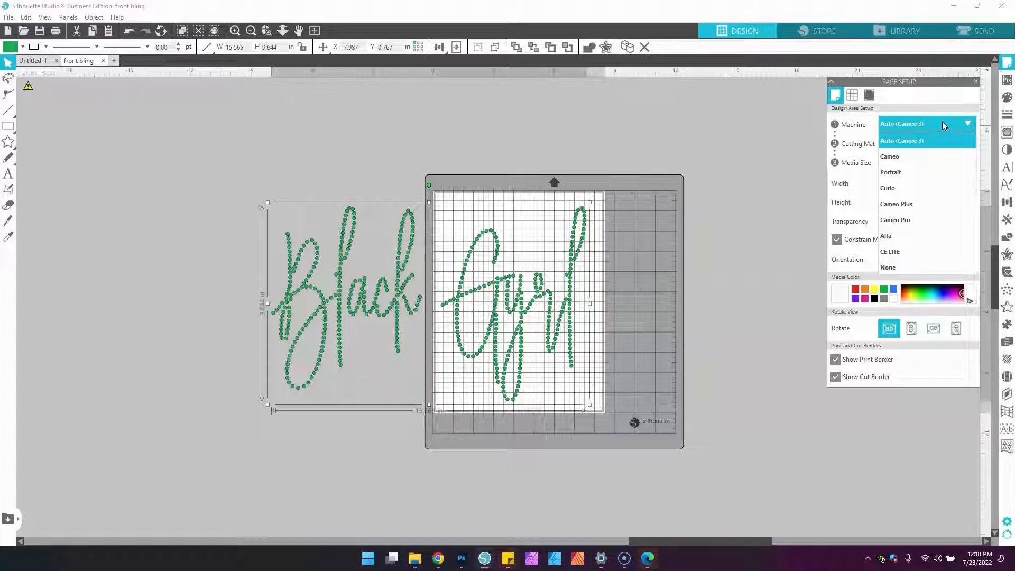
left_click(942, 122)
left_click(928, 156)
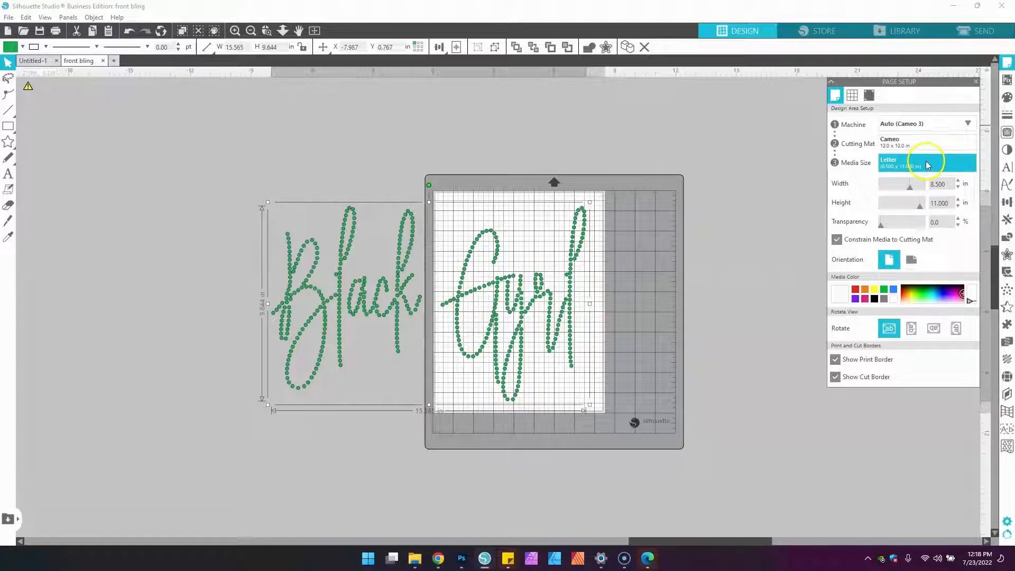
left_click(925, 163)
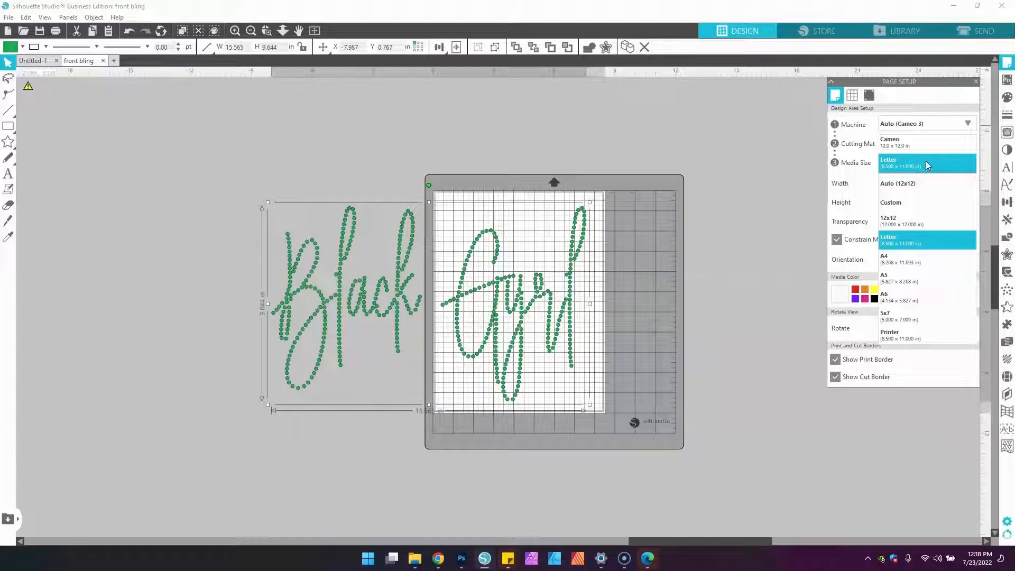
left_click(935, 242)
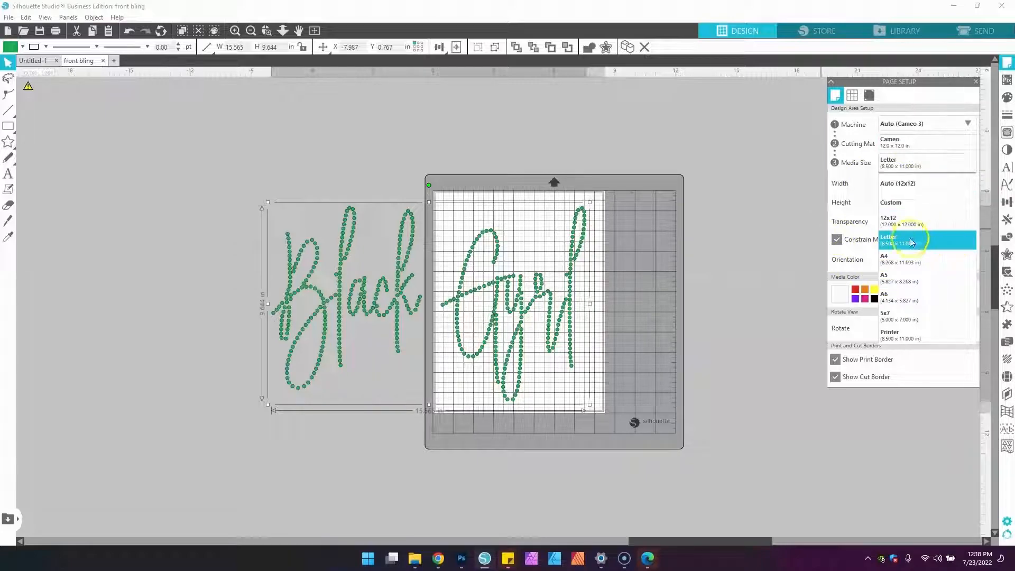
left_click(715, 274)
Step: Move the green lettering up so the word Gyrl sits close to the page's upper edge
left_click(550, 316)
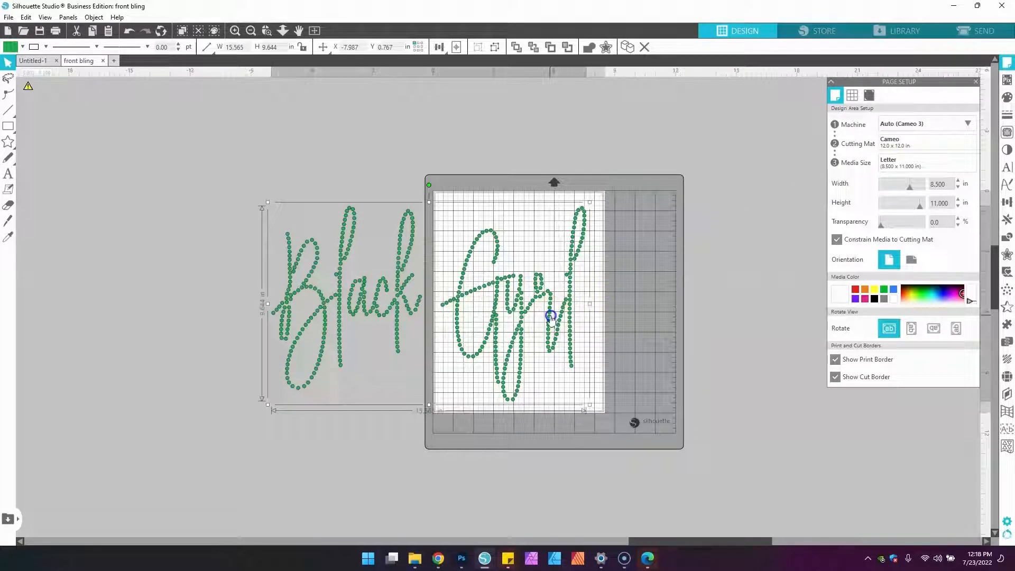
left_click_drag(550, 317, 546, 306)
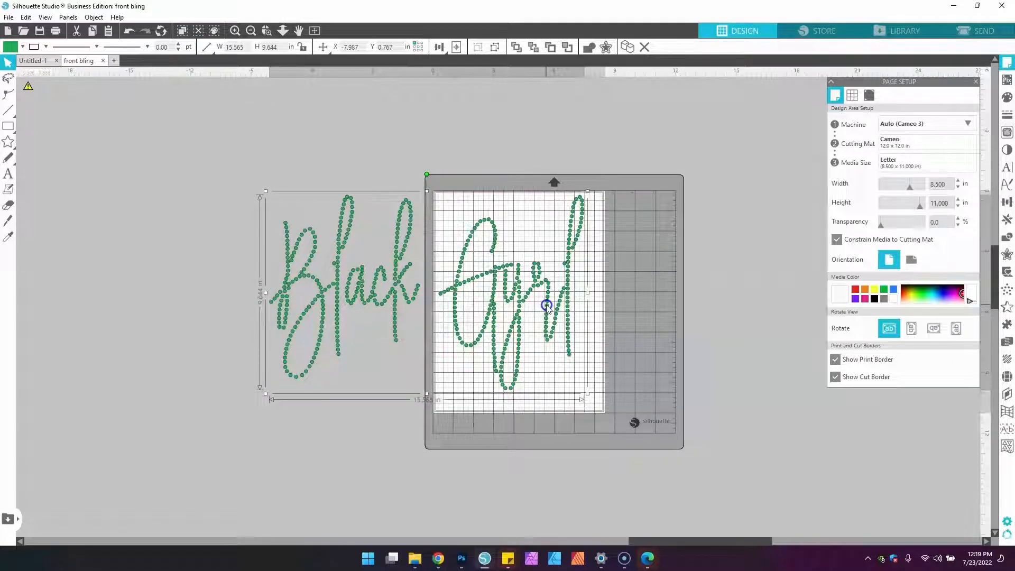
left_click_drag(546, 306, 546, 305)
left_click(138, 164)
Step: Draw a rectangle about 7.87 by 9.78 in over the word Gyrl and set its fill transparency to 48%
left_click(8, 126)
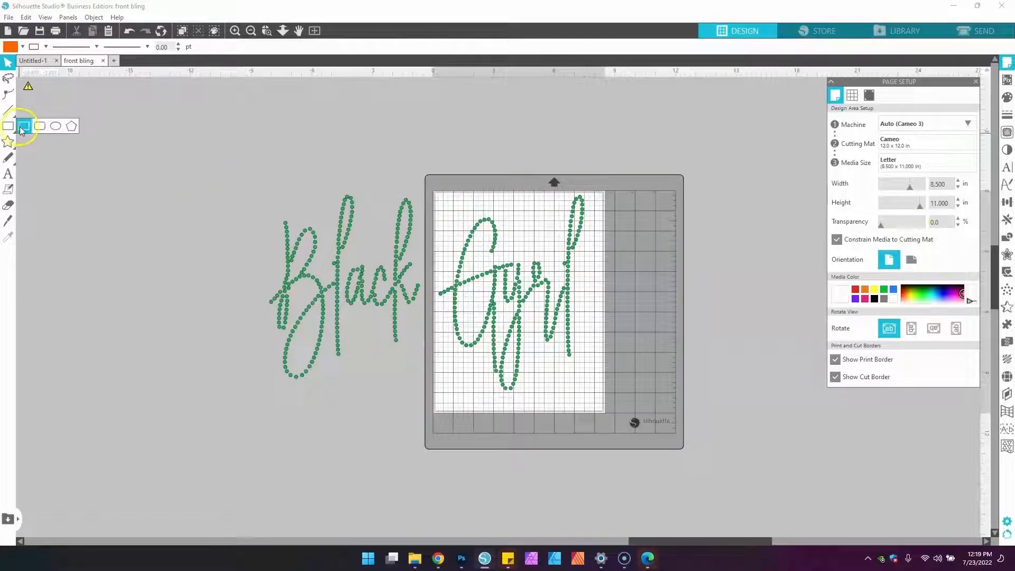
left_click(21, 126)
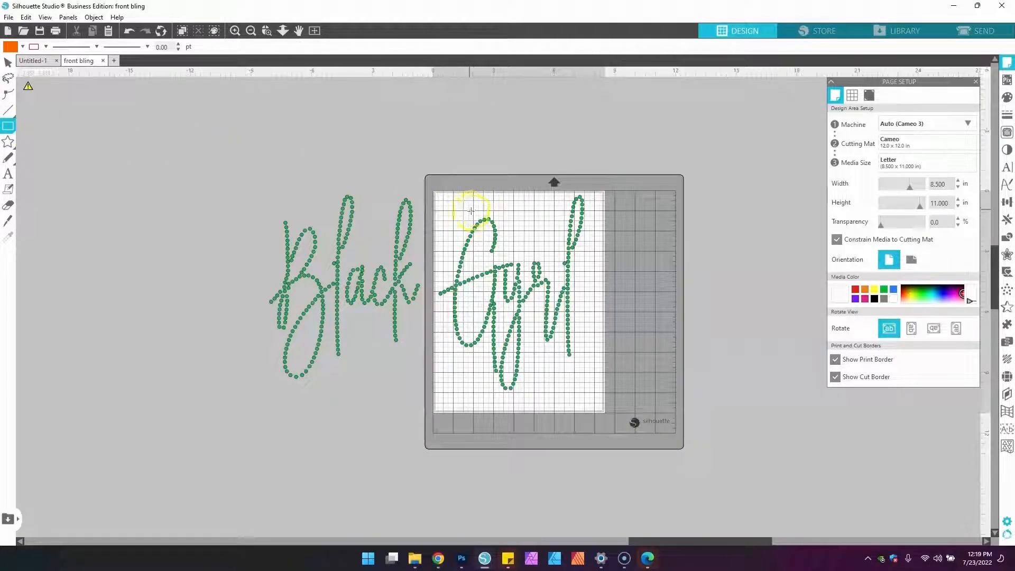
mouse_move(435, 192)
left_mouse_down()
mouse_move(438, 201)
mouse_move(410, 186)
mouse_move(515, 248)
mouse_move(602, 400)
mouse_move(572, 386)
mouse_move(542, 390)
mouse_move(595, 390)
left_mouse_up()
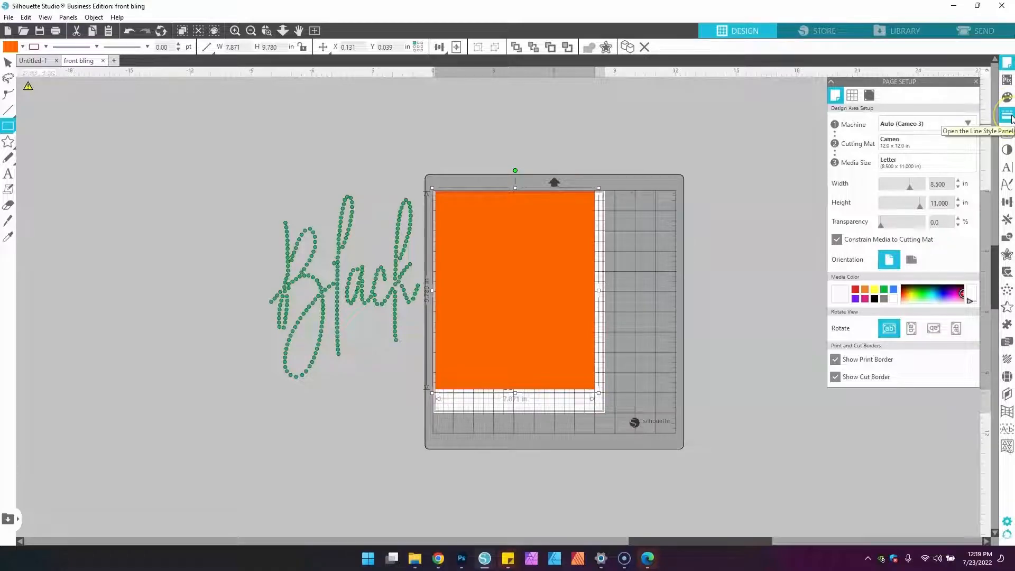
left_click(1007, 97)
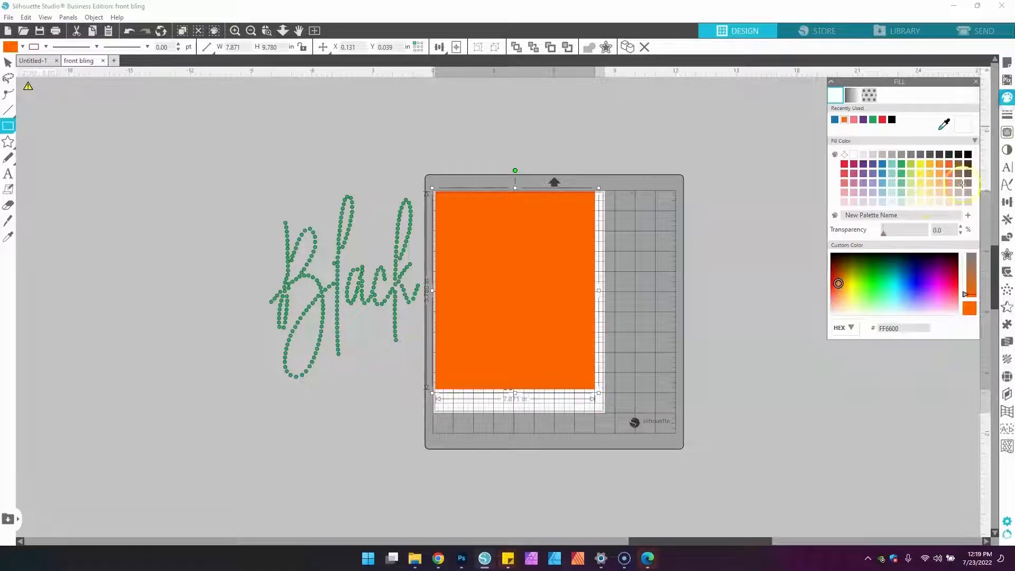
left_click(894, 236)
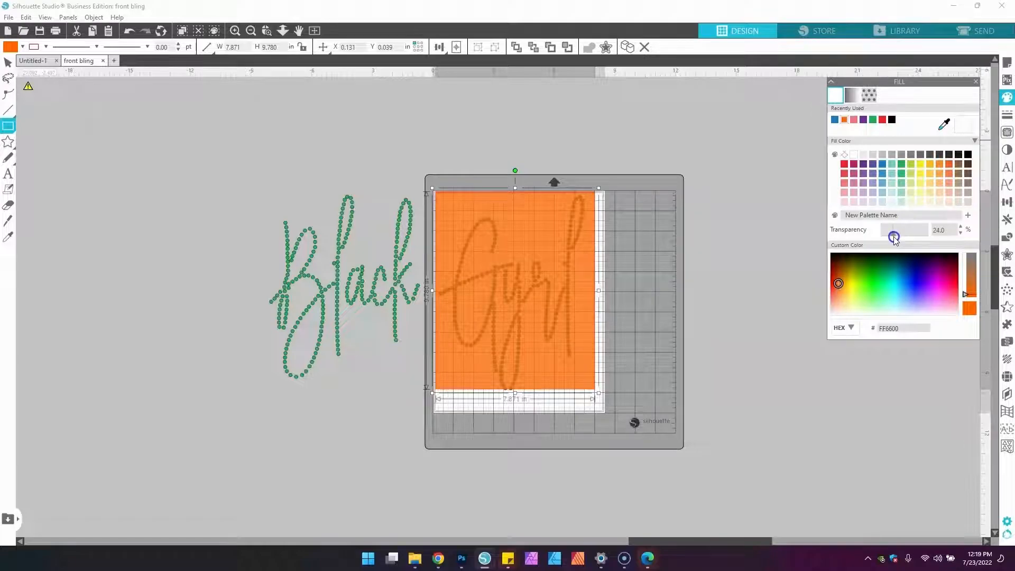
left_click_drag(894, 238, 904, 240)
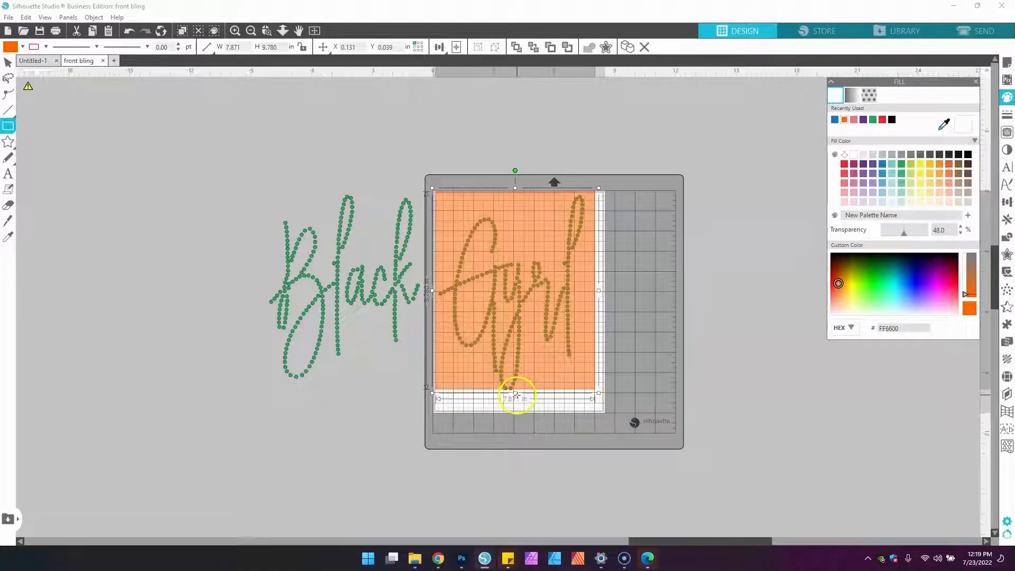
Step: Stretch the orange rectangle over the word Gyrl to about 10.09 in high and place it within the page's cut border
left_click_drag(514, 392, 516, 395)
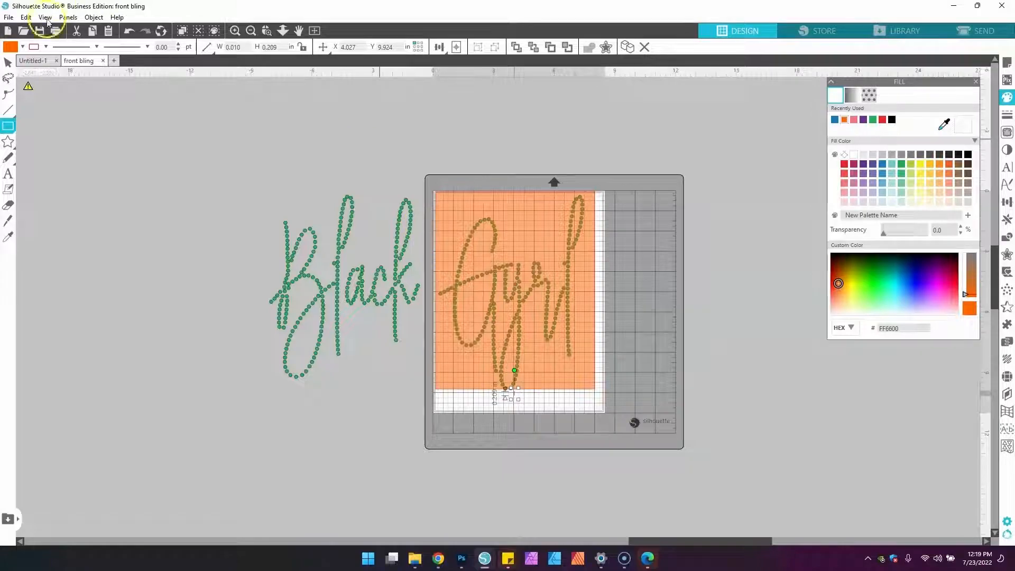
left_click(129, 30)
left_click(8, 62)
left_click(524, 199)
left_click_drag(524, 199, 523, 198)
left_click_drag(515, 393, 530, 384)
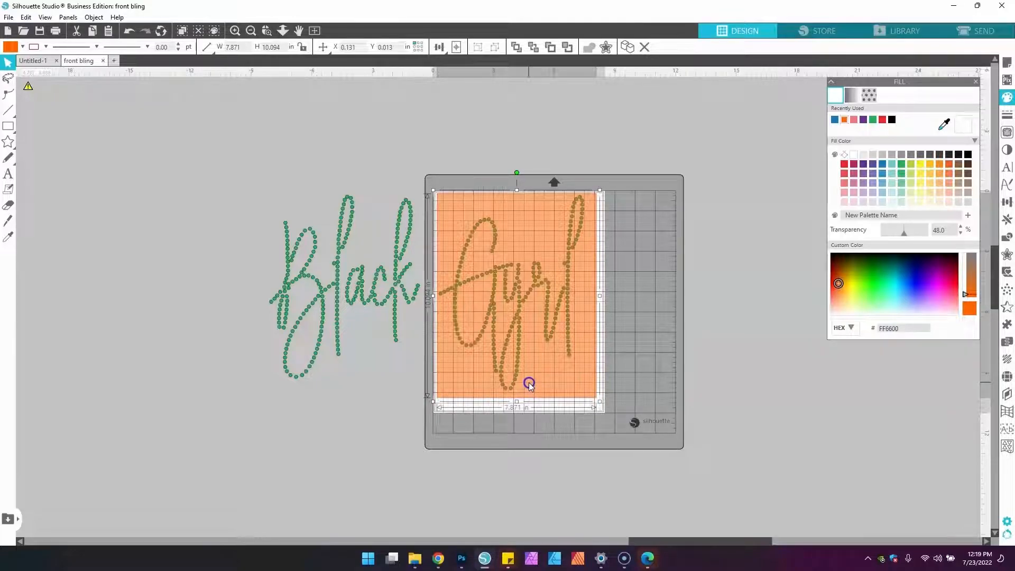
left_click_drag(530, 385, 528, 385)
left_click_drag(610, 256, 598, 258)
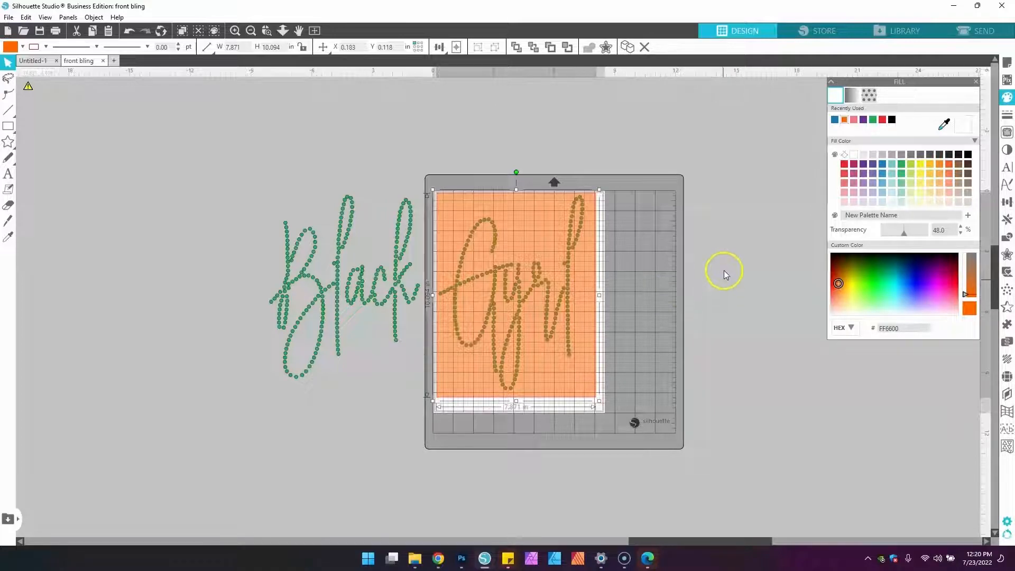
Step: Remove the rectangle's fill and group the rectangle with the whole Black Gyrl lettering
left_click(23, 47)
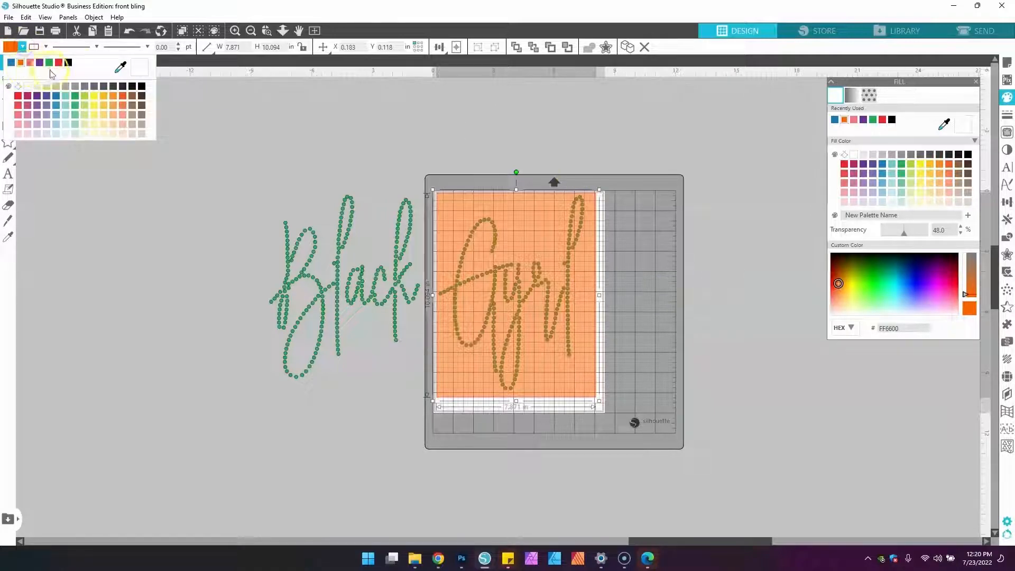
left_click(19, 87)
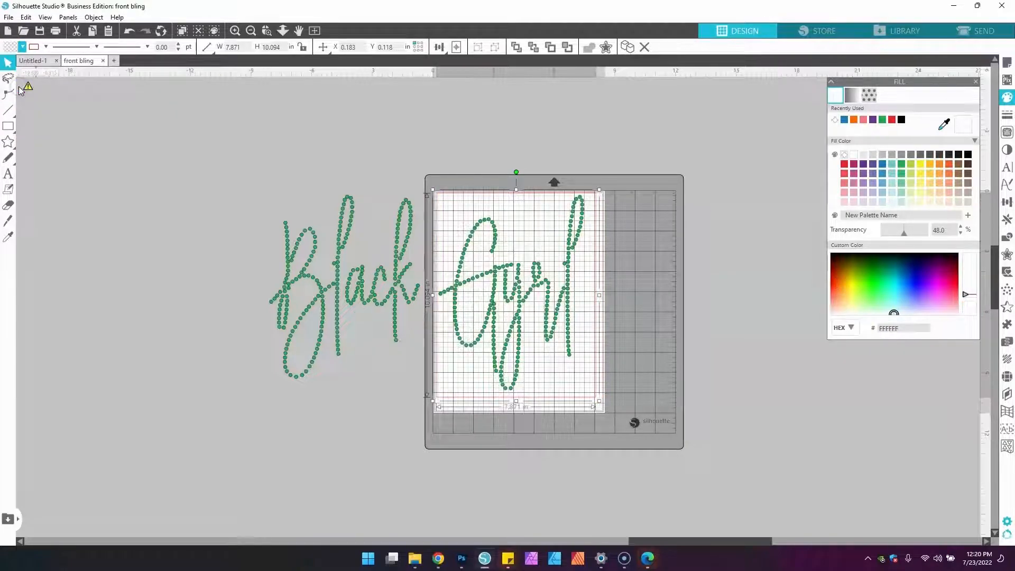
left_click(505, 170)
left_click_drag(468, 160, 495, 224)
key("ctrl+a")
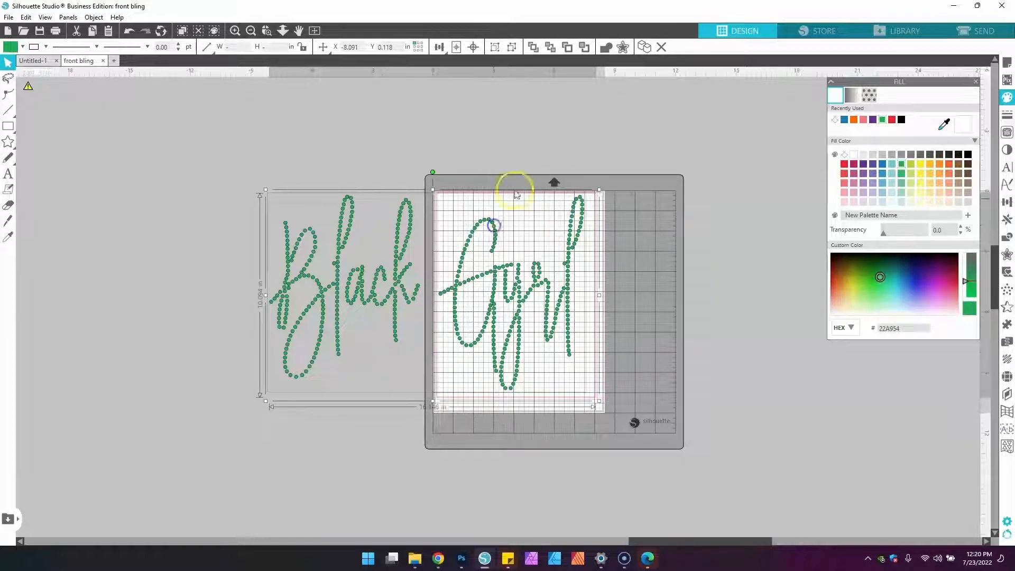
left_click(494, 47)
left_click(654, 130)
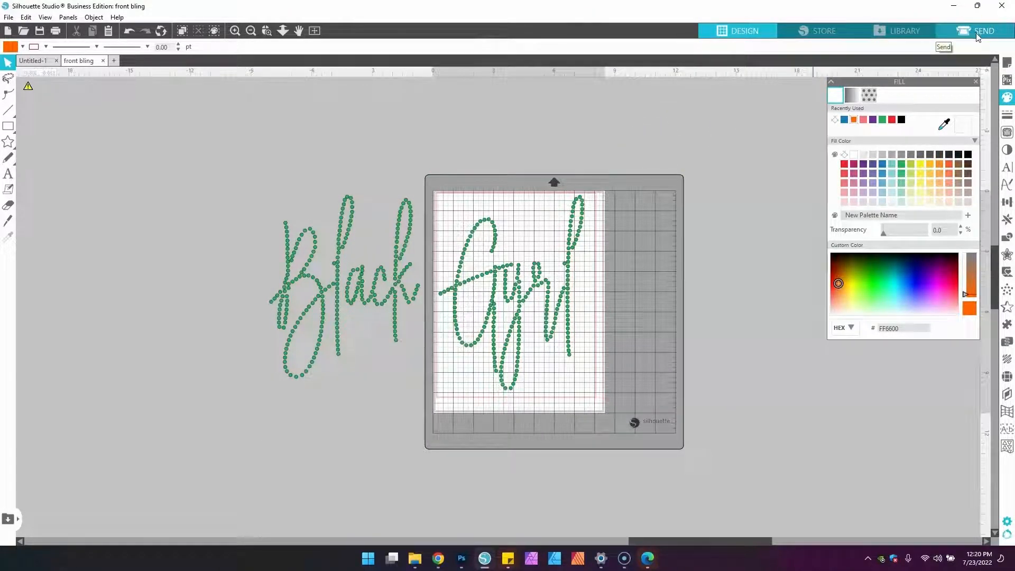
Step: Switch the print border's display off and back on in the page setup to identify it, keeping portrait orientation
left_click(1007, 63)
left_click(893, 260)
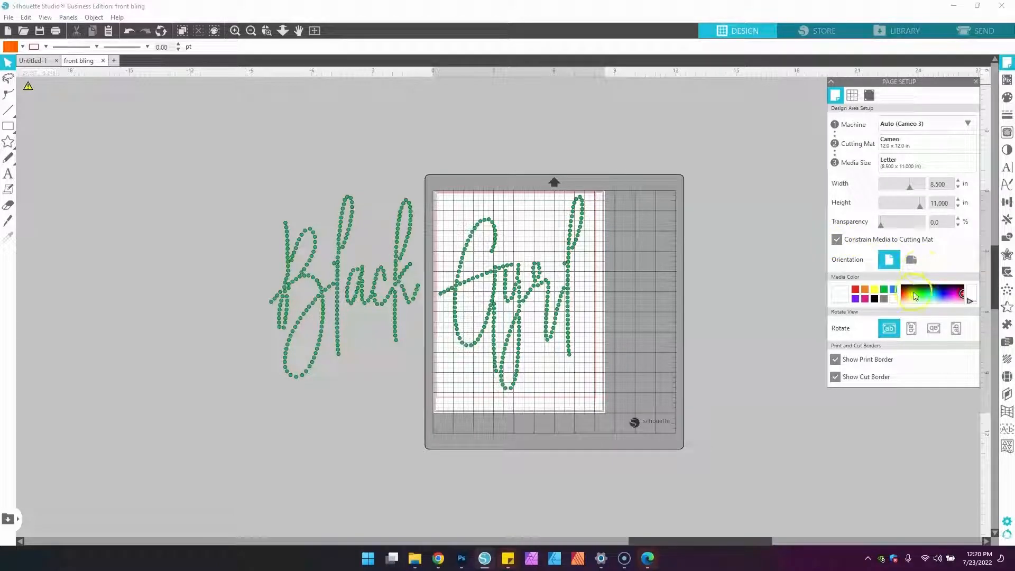
left_click(838, 363)
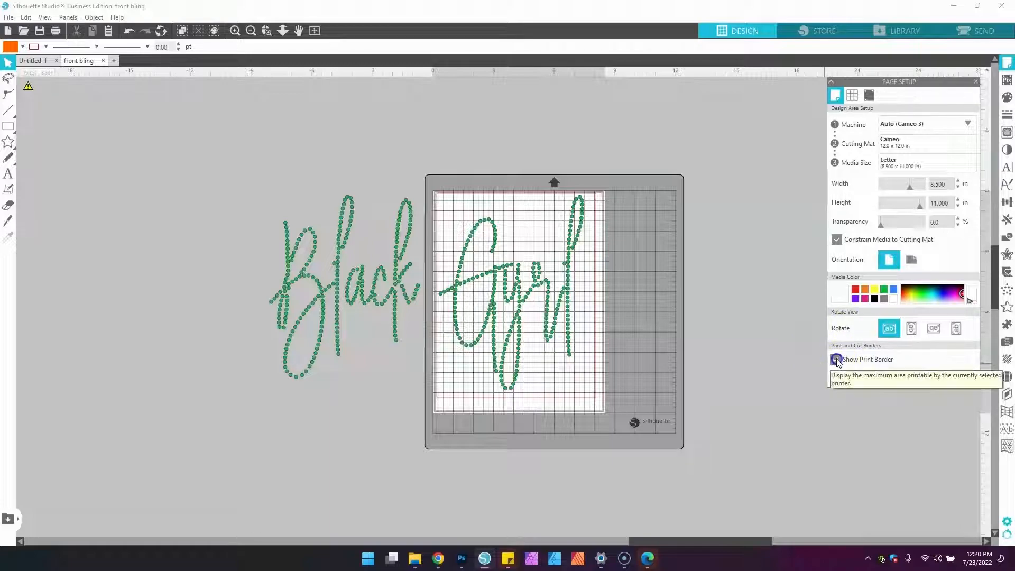
left_click(836, 360)
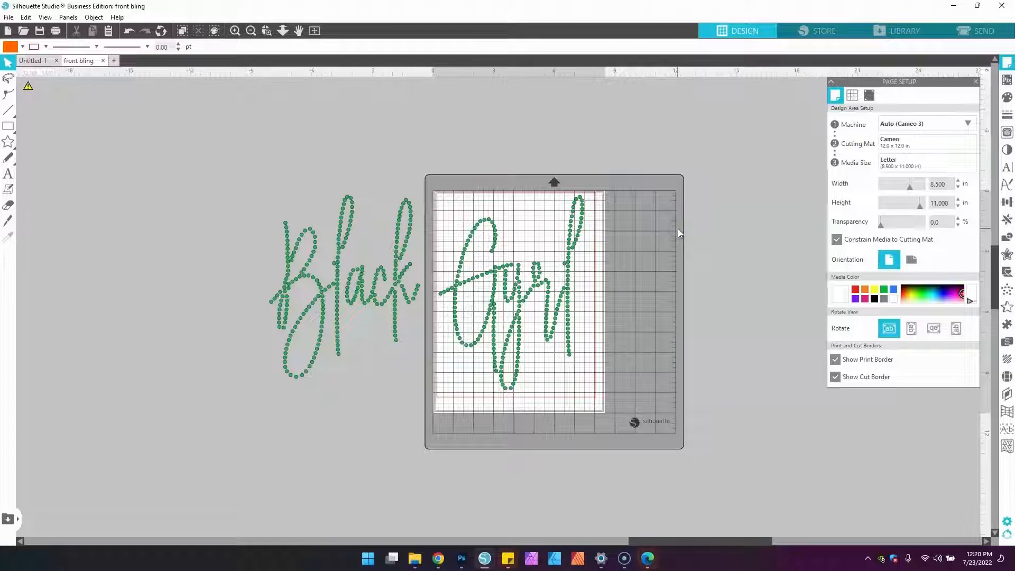
scroll(679, 233, "up", 1)
scroll(679, 233, "up", 1)
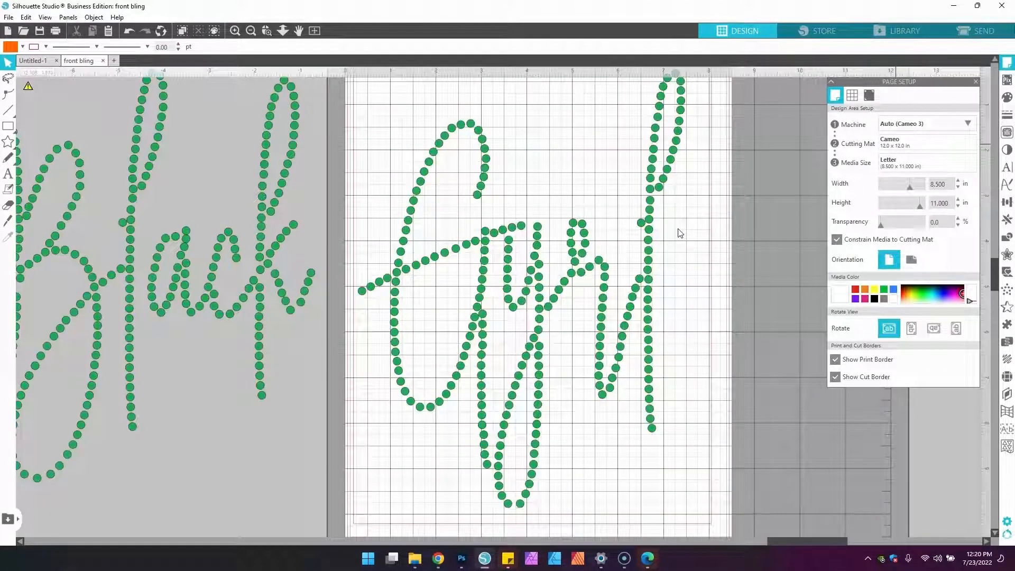
left_click(836, 360)
left_click(836, 360)
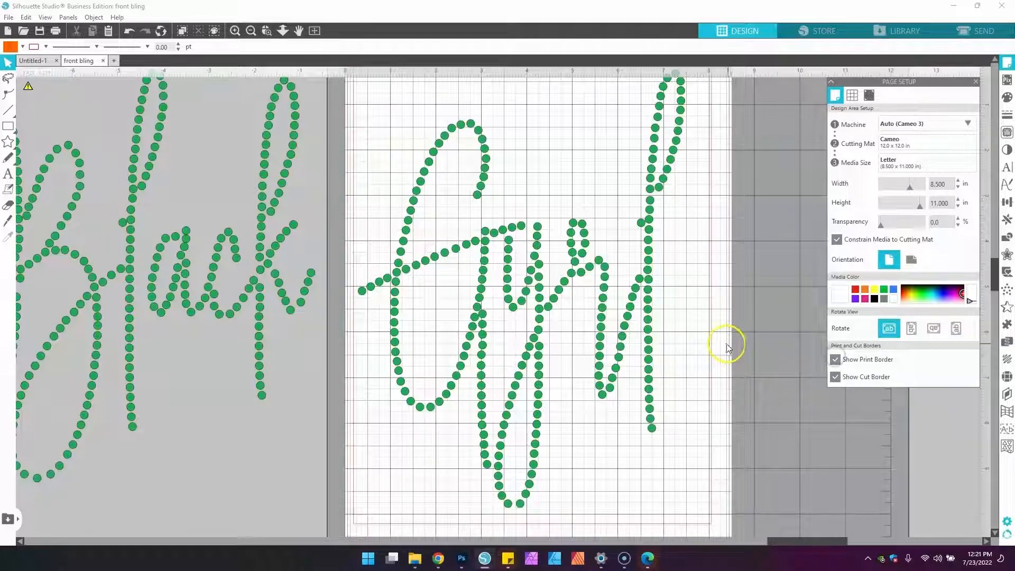
left_click(836, 359)
left_click(835, 359)
Step: Switch the cut border's display off and back on to identify the cuttable area on the page
left_click(836, 377)
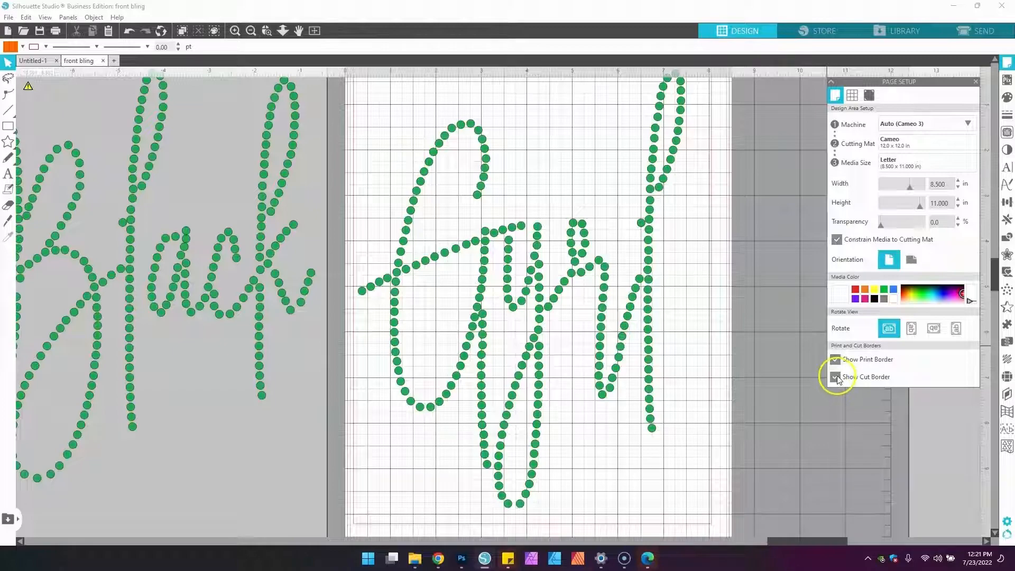
left_click(836, 377)
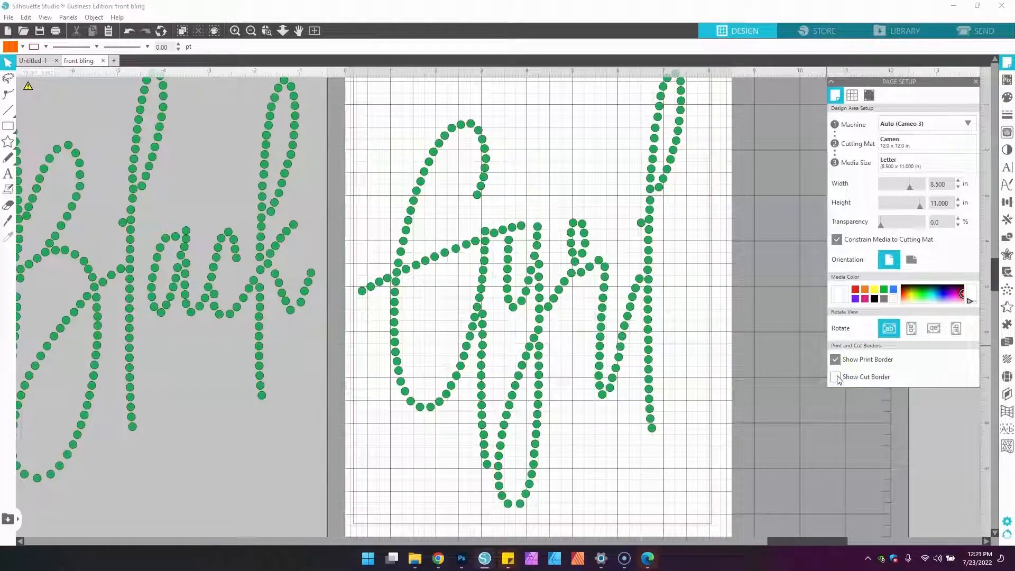
left_click(835, 377)
left_click(836, 377)
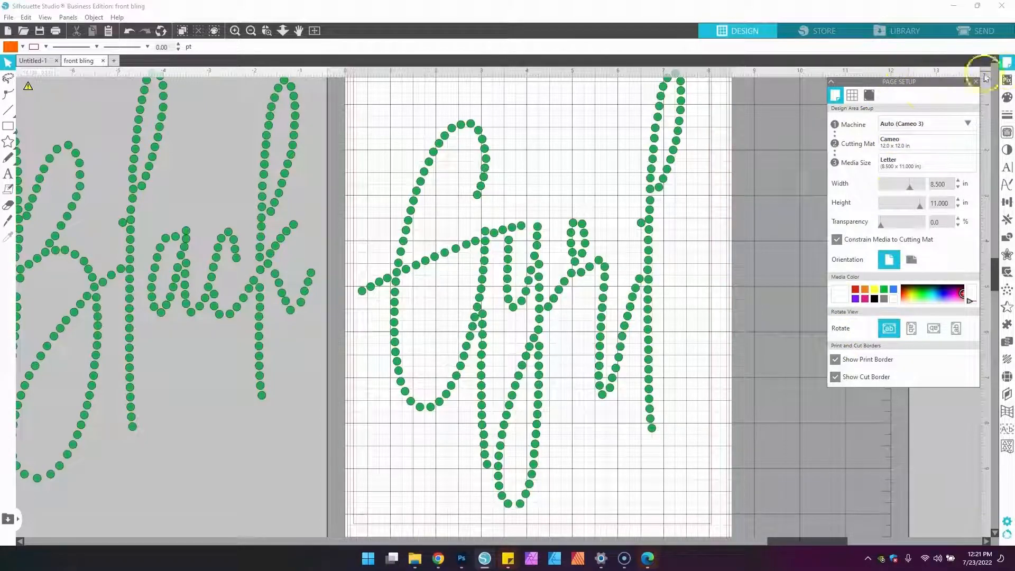
Step: Try the registration marks on the page and turn them back off
left_click(872, 96)
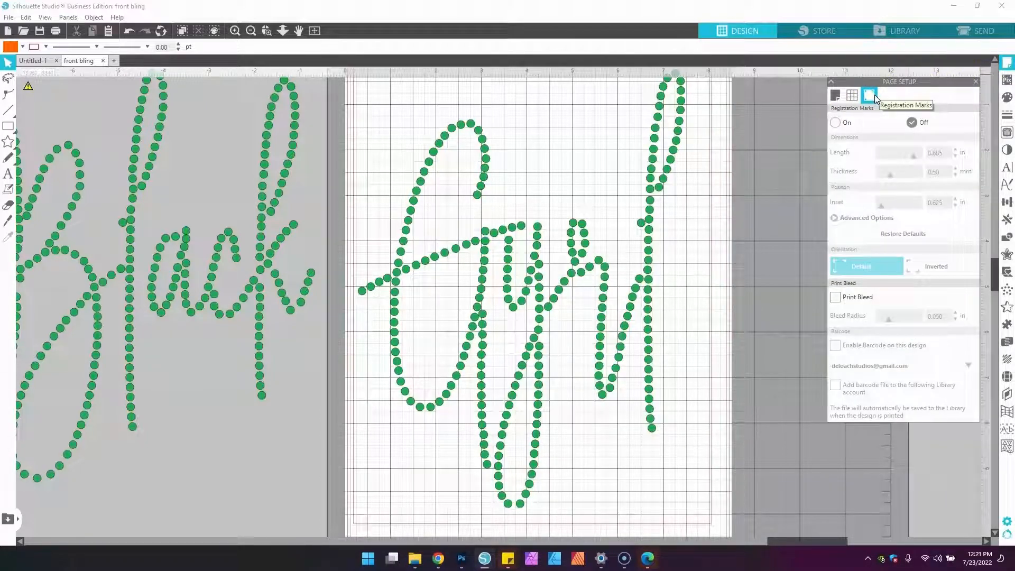
left_click(836, 122)
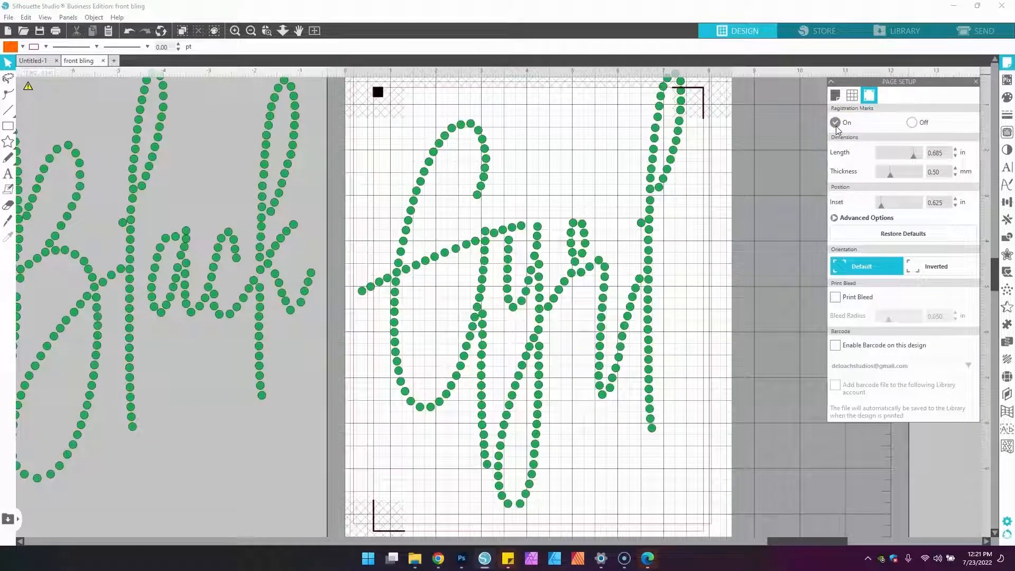
left_click(912, 124)
left_click(912, 122)
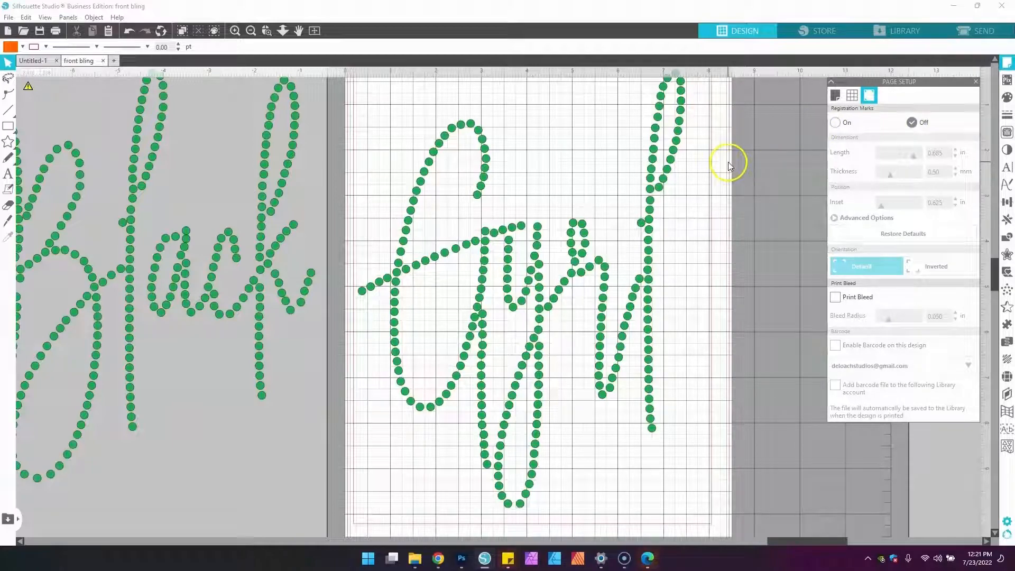
left_click(835, 96)
Step: Go to the cut settings for sending the design and select the Cameo 3 as the cutting device
left_click(980, 32)
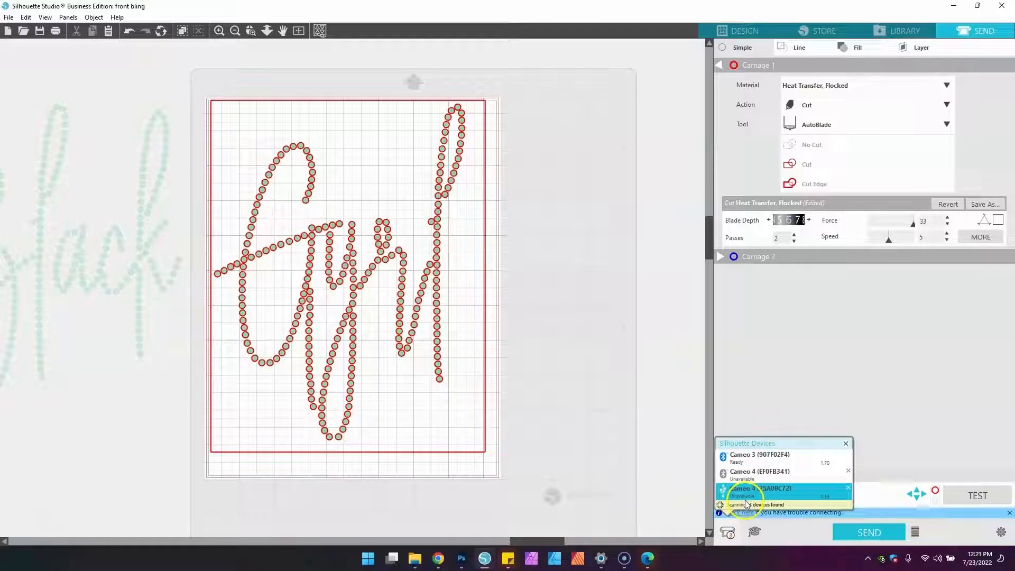
left_click(725, 464)
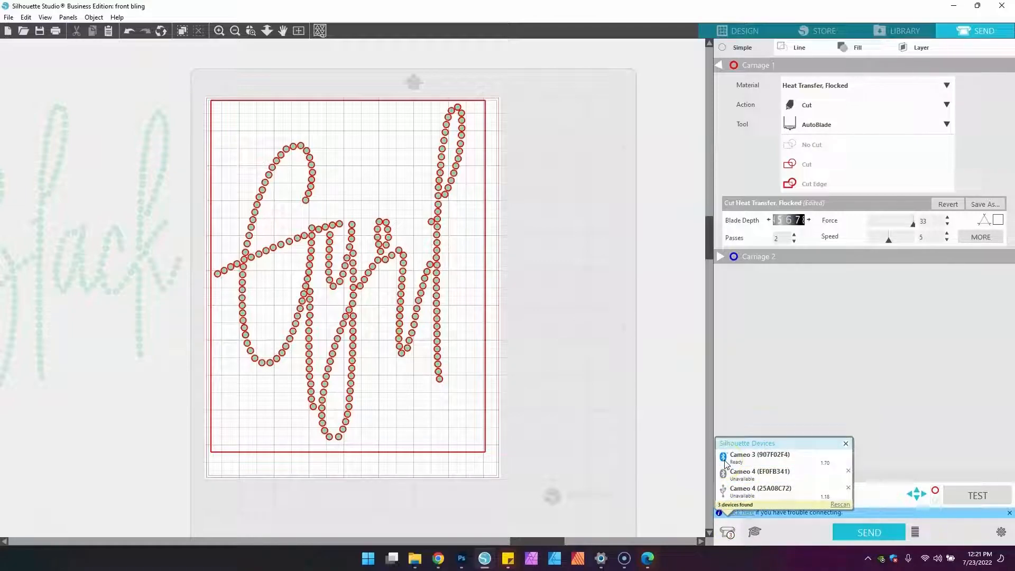
left_click(725, 464)
left_click(724, 478)
left_click(723, 495)
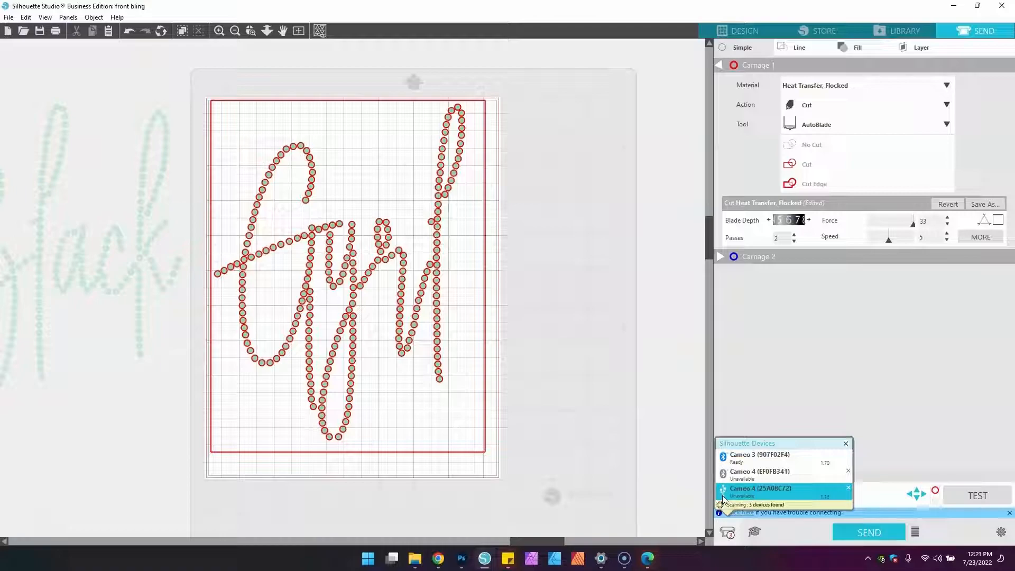
left_click(740, 469)
left_click(745, 460)
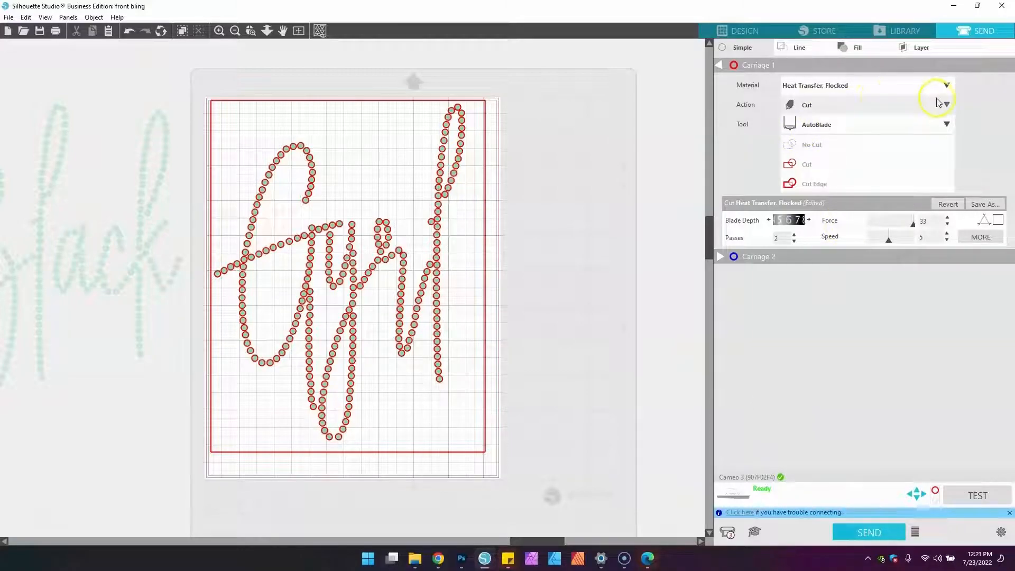
Step: Search the materials for "heat tr" and set the cut material to Heat Transfer, Glitter
left_click(950, 84)
left_click(948, 85)
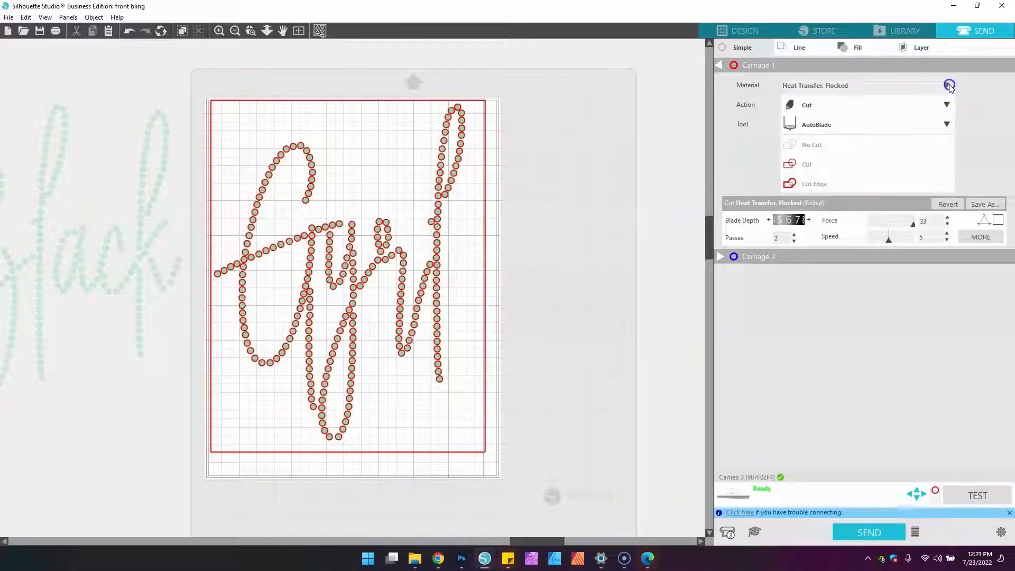
left_click(950, 106)
left_click(882, 100)
type("htv")
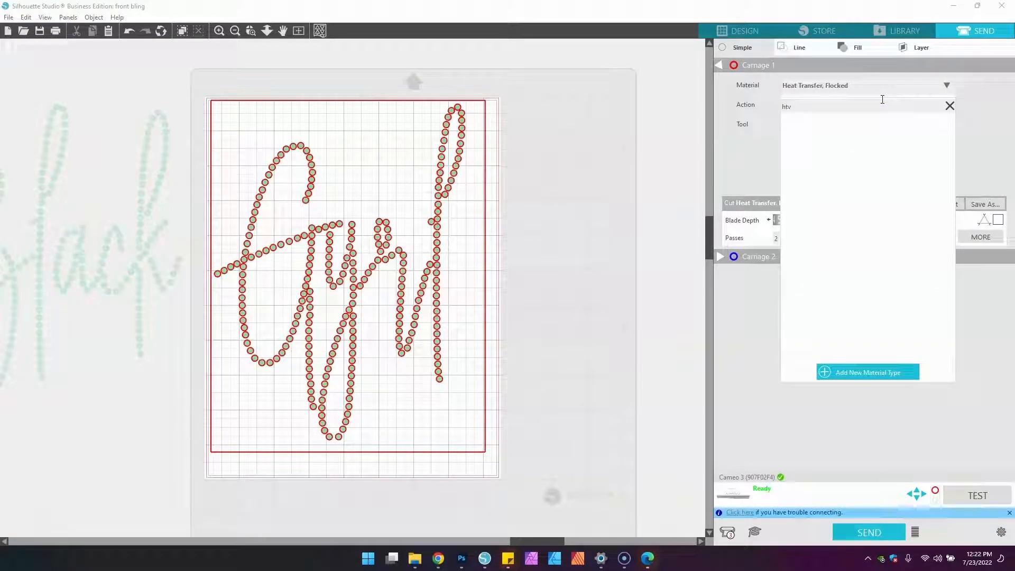
key("BackSpace")
key("BackSpace")
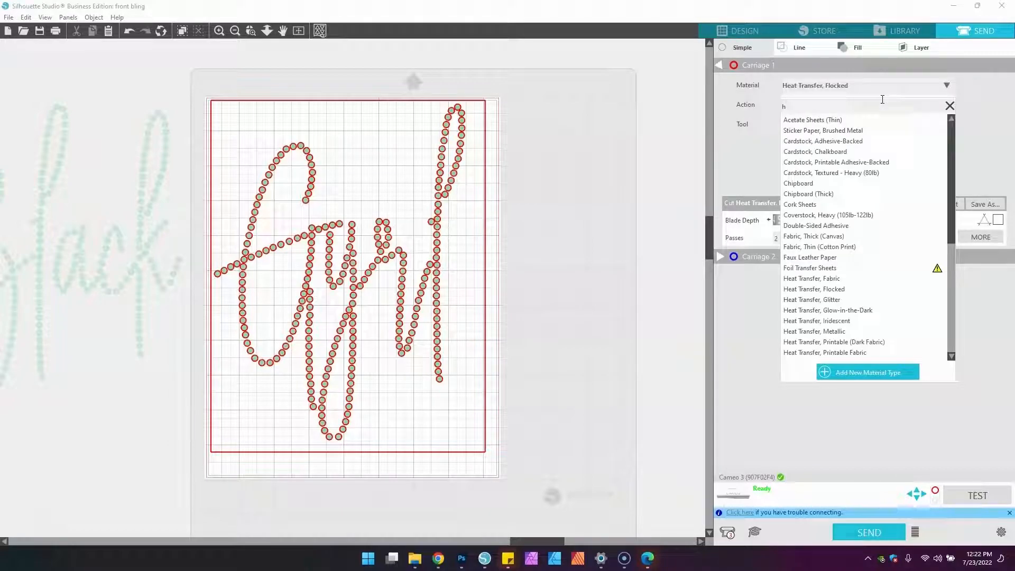
type("eat tr")
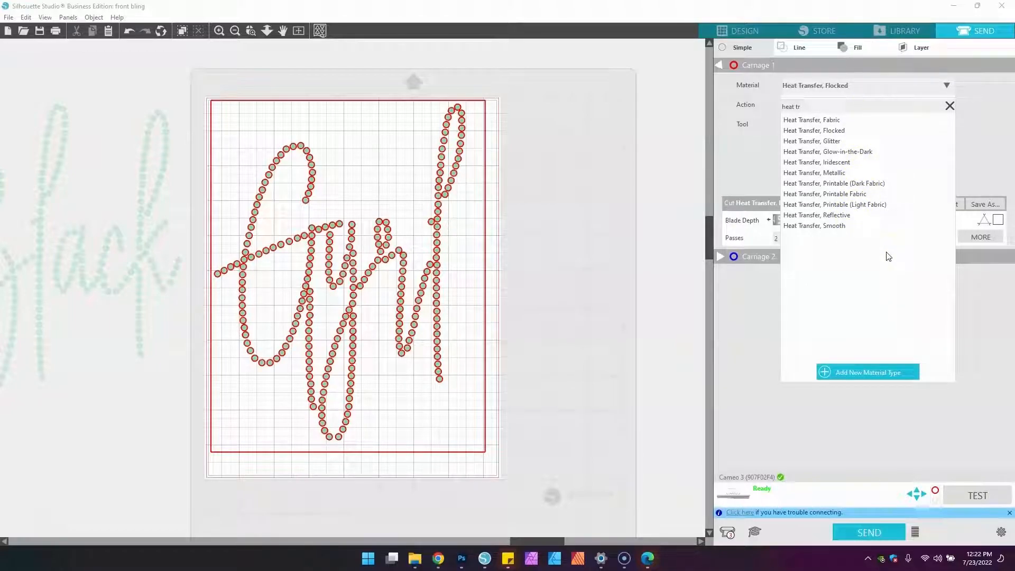
left_click(837, 141)
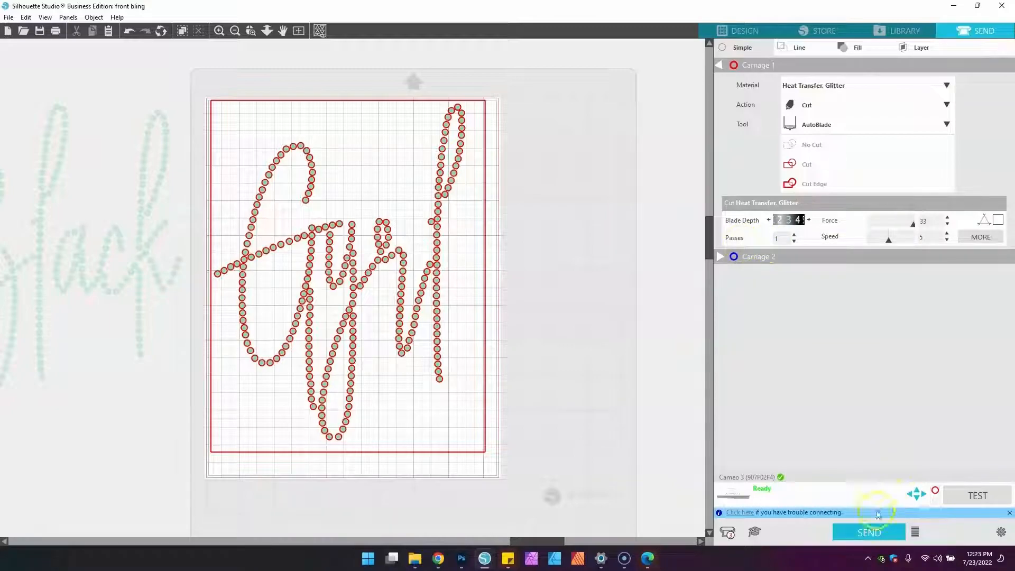
left_click(868, 534)
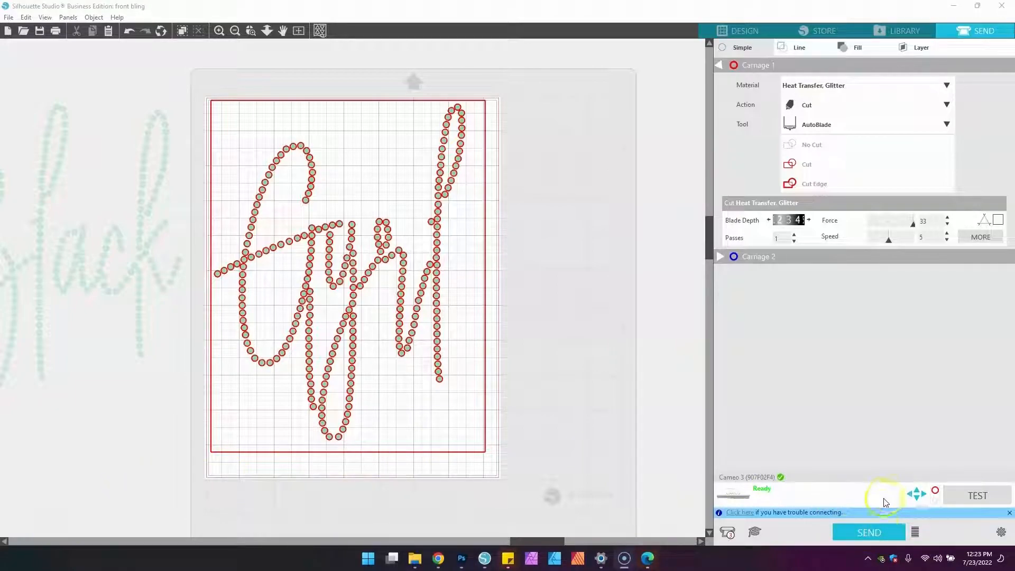
left_click(877, 532)
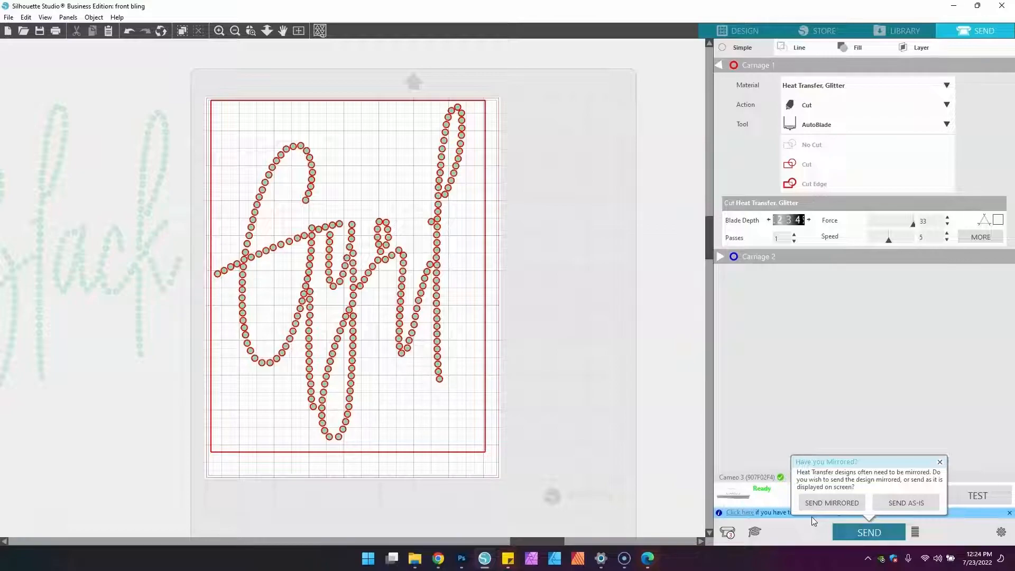
left_click(818, 510)
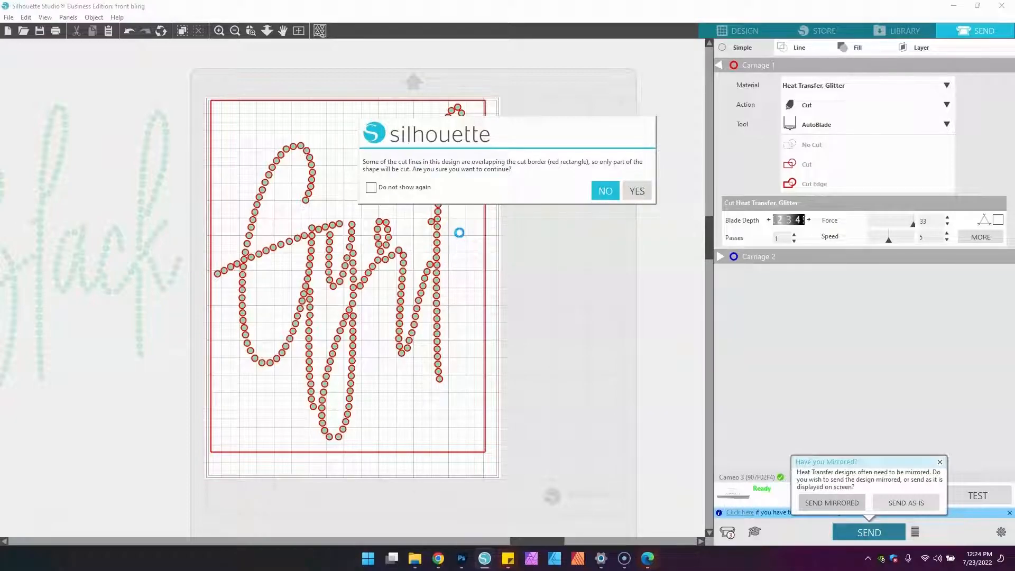
left_click(604, 191)
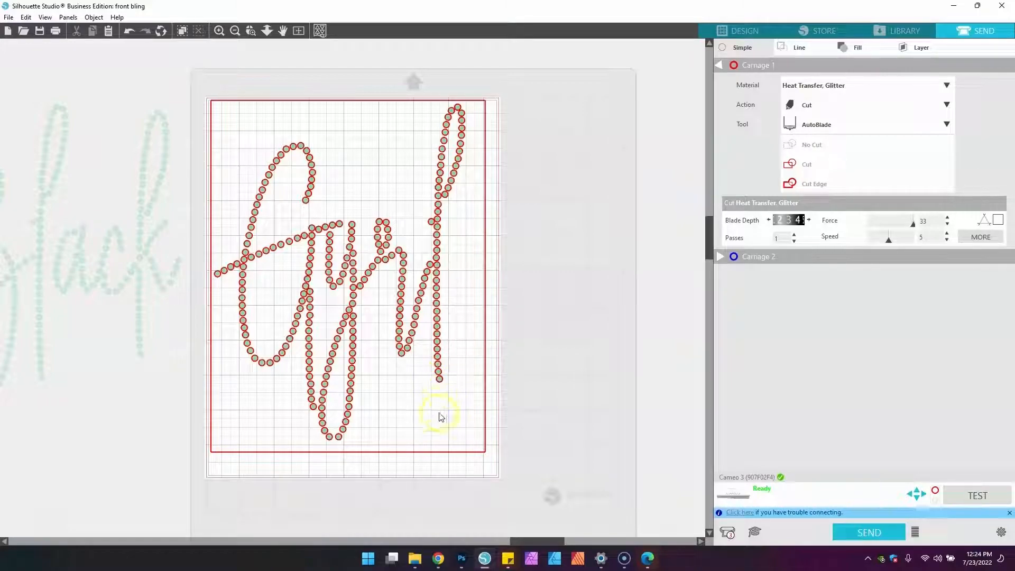
Step: Move the grouped design slightly down so its rectangle sits more centrally on the page, and send it mirrored to the cutter despite the cut-border overlap
left_click(432, 456)
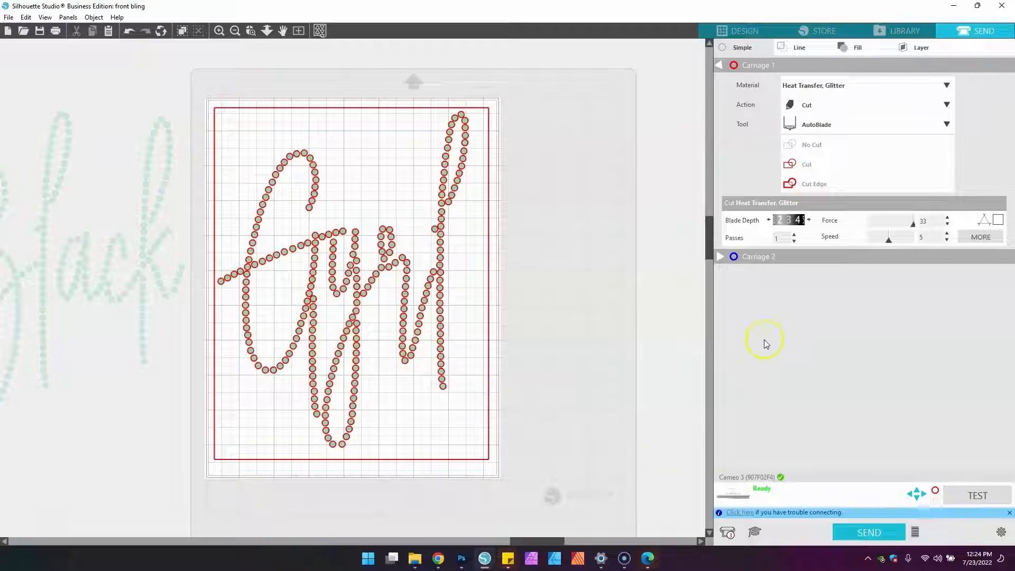
left_click(861, 533)
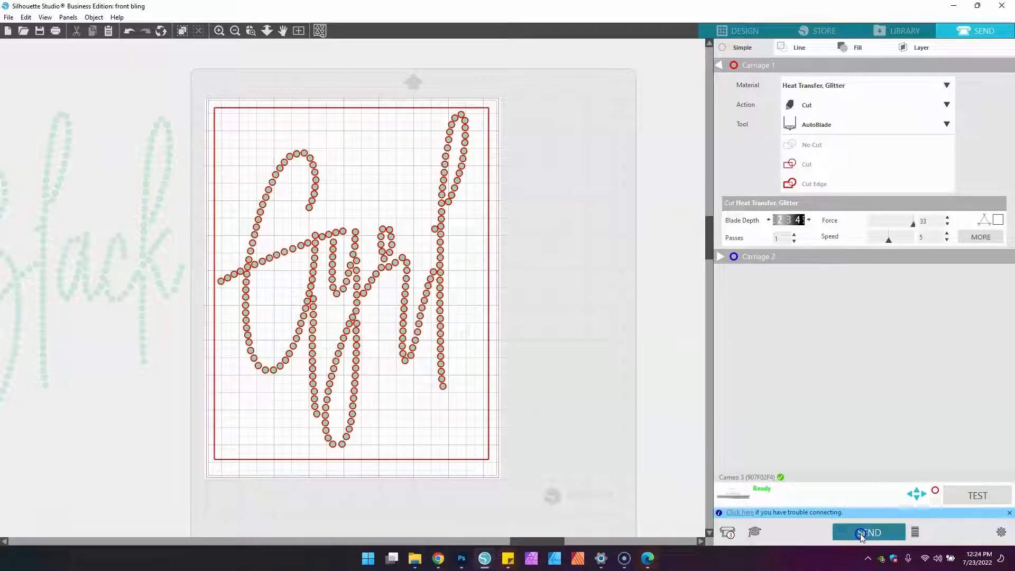
left_click(834, 504)
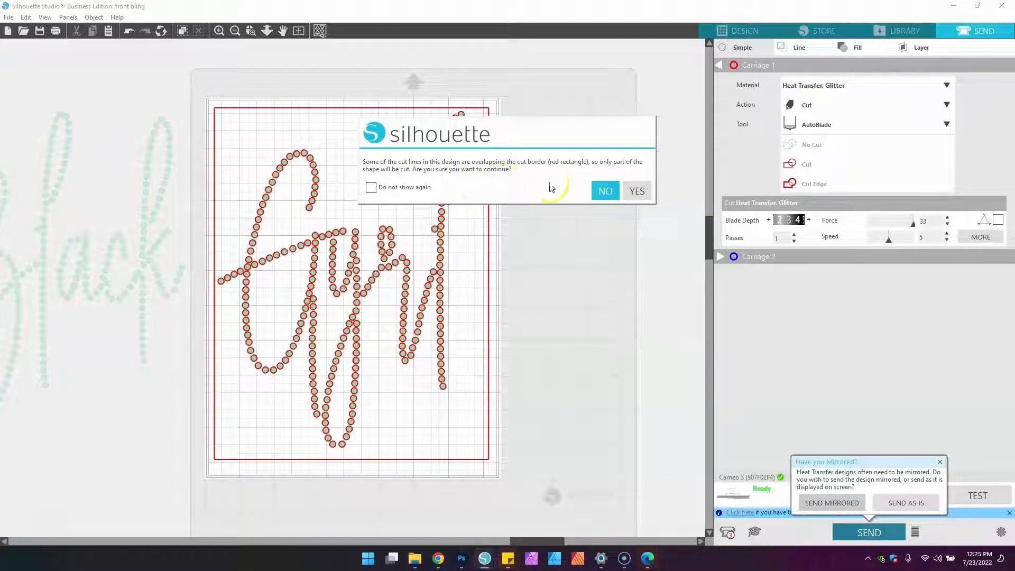
left_click(637, 192)
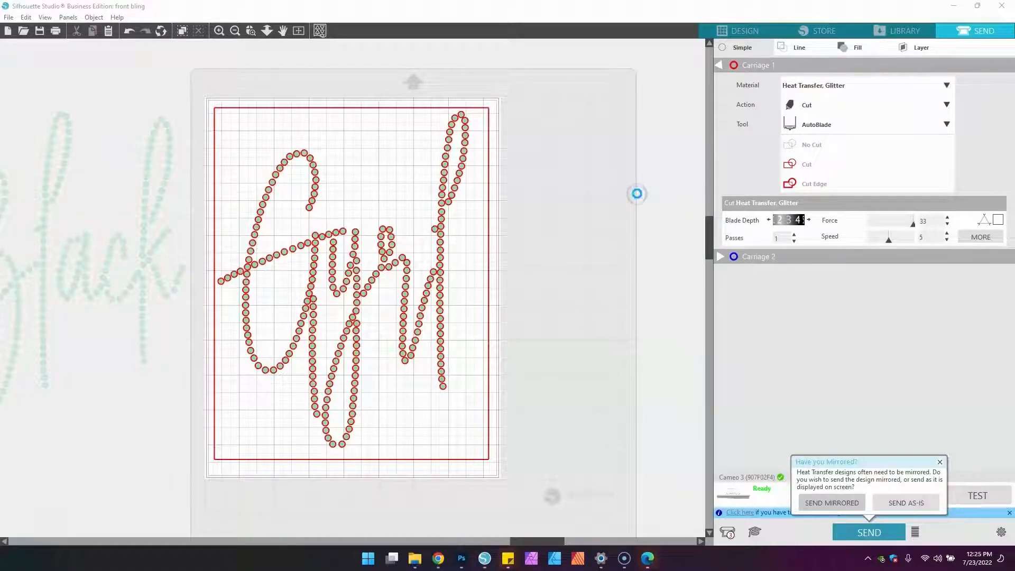